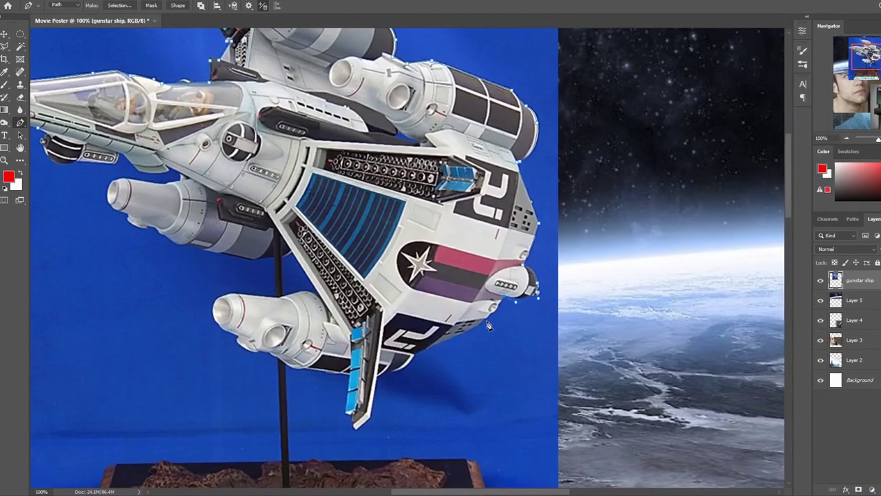
Step: Continue the pen path along the gunstar's lower hull, around the bottom wing and the lower engine pod
left_click(496, 317)
left_click(472, 330)
left_click(382, 381)
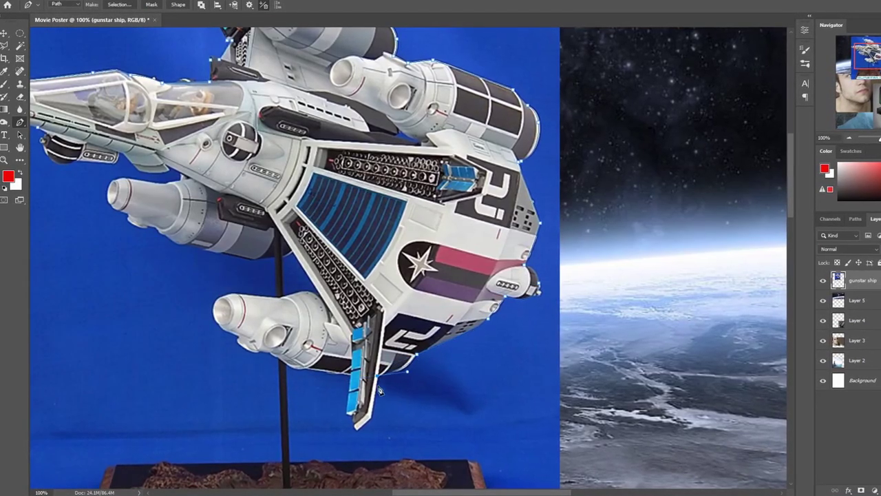
left_click(259, 355)
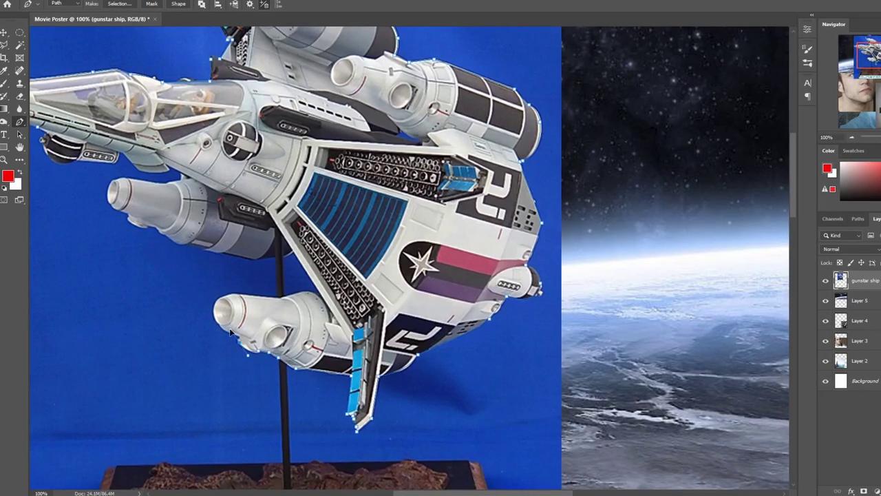
left_click(239, 342)
left_click(222, 329)
left_click(219, 295)
left_click(282, 296)
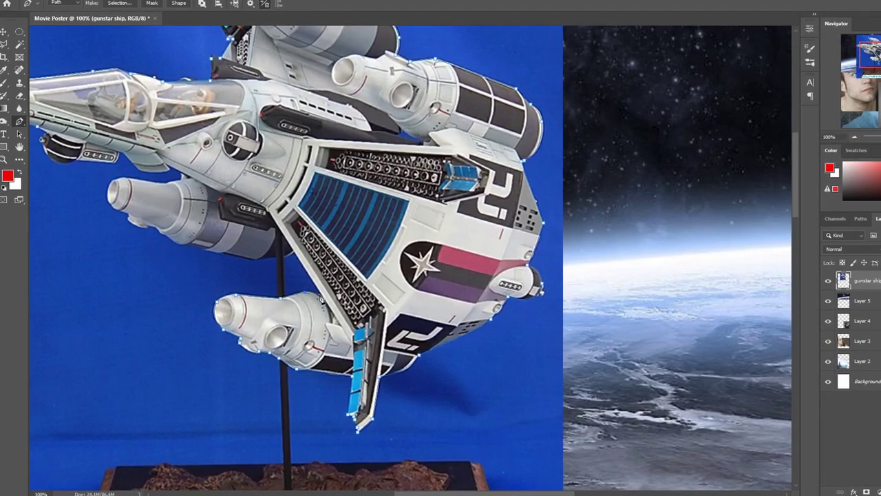
Step: Trace the middle engine pod beneath the gunstar's cockpit and bring the path back up to the fuselage
left_click(258, 258)
left_click(180, 242)
left_click(153, 227)
left_click(112, 202)
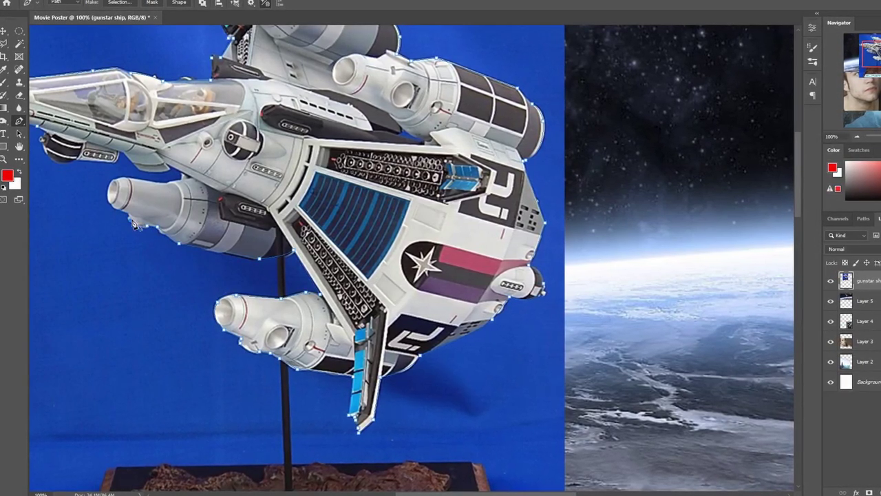
left_click(120, 178)
left_click(178, 180)
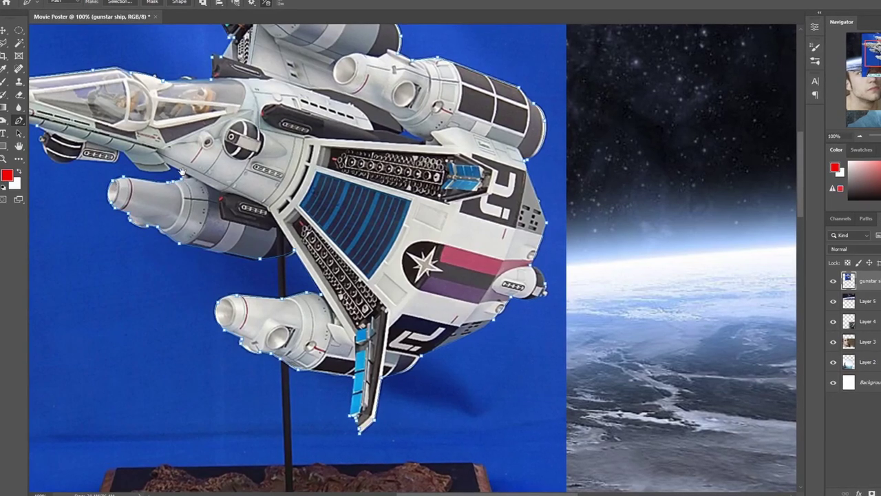
left_click_drag(183, 182, 401, 223)
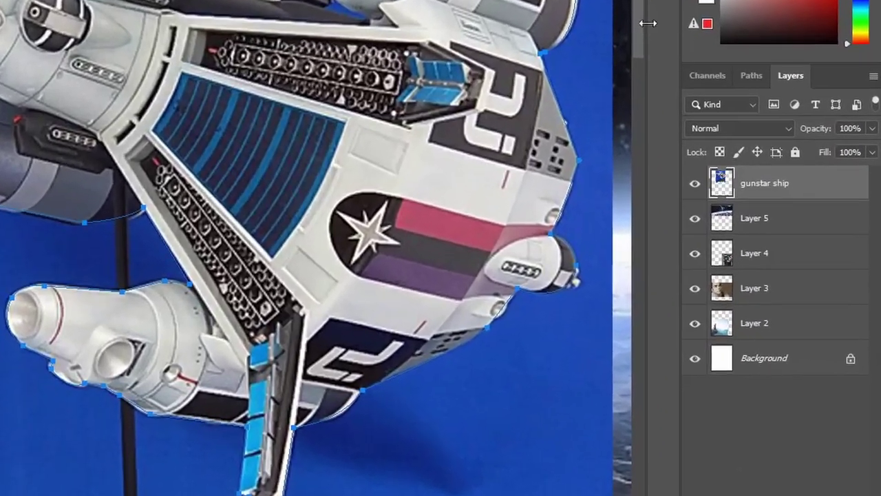
Step: Load the gunstar's Work Path as a selection and return to the layer list
left_click(749, 77)
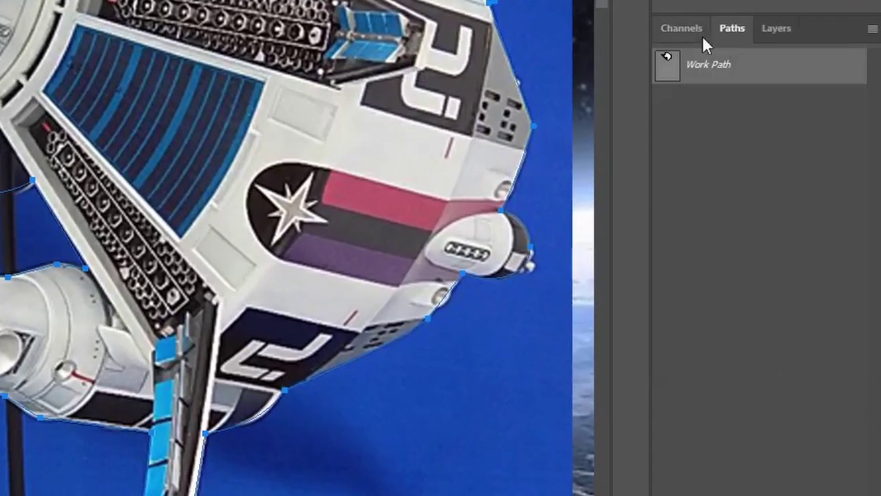
left_click_drag(672, 69, 667, 74)
left_click(667, 73, "ctrl")
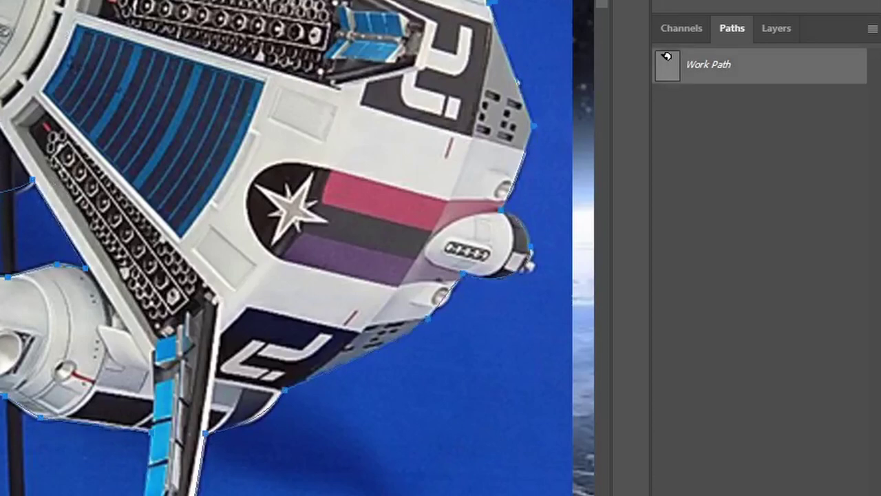
left_click(768, 30)
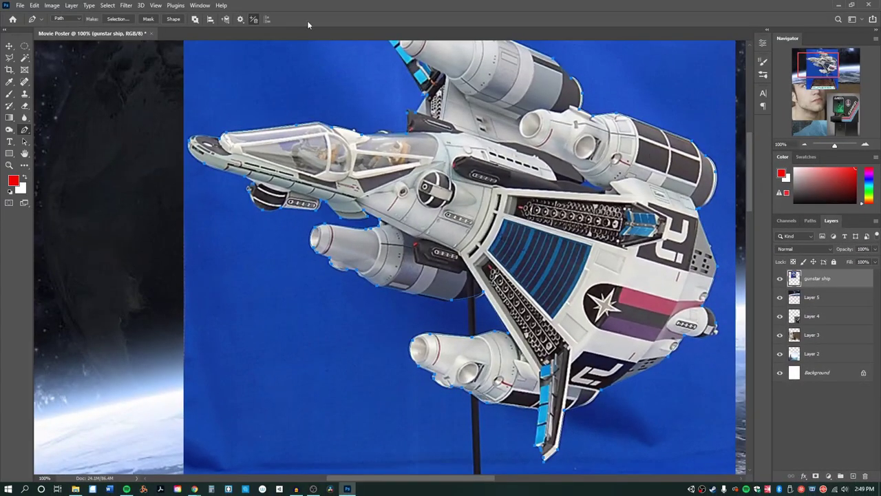
left_click(199, 5)
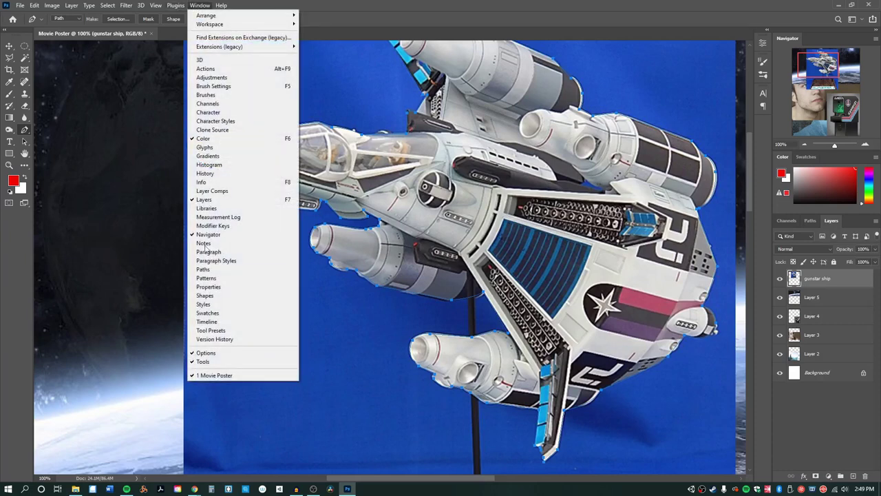
left_click(207, 269)
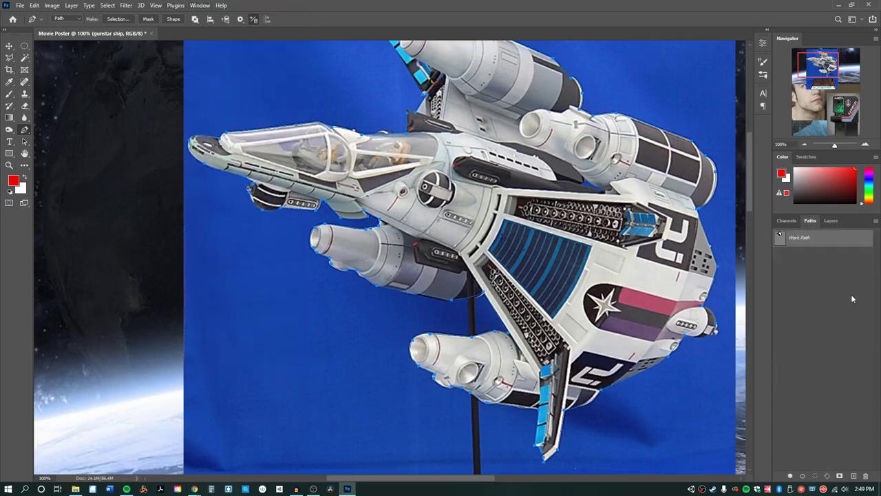
left_click(779, 239, "ctrl")
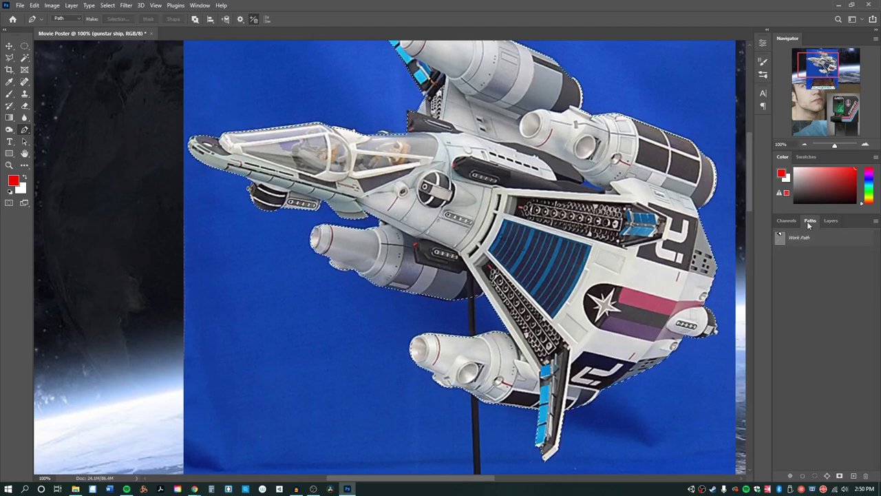
left_click(831, 220)
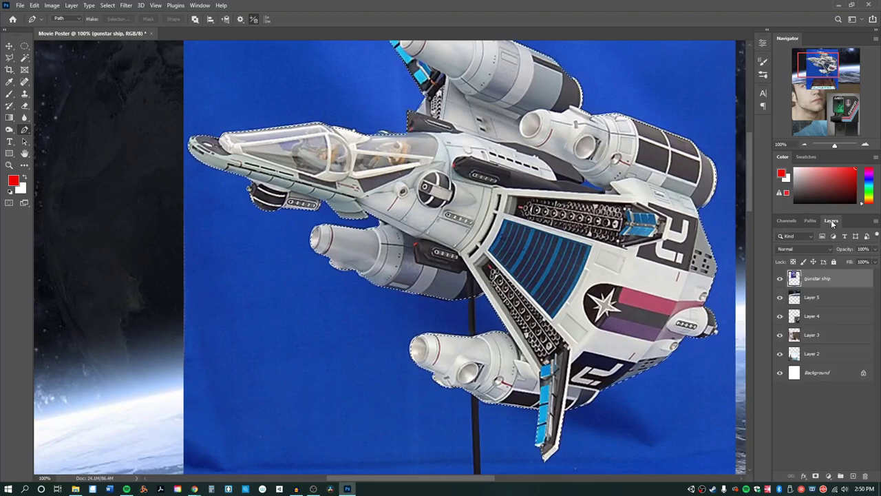
Step: Mask the gunstar ship layer to the selection and shift the cut-out ship slightly left and down
key("ctrl+0")
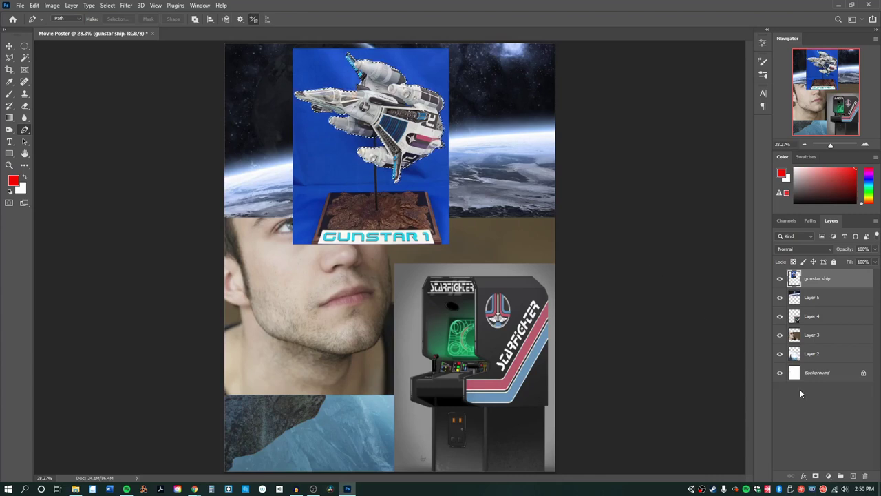
left_click(815, 475)
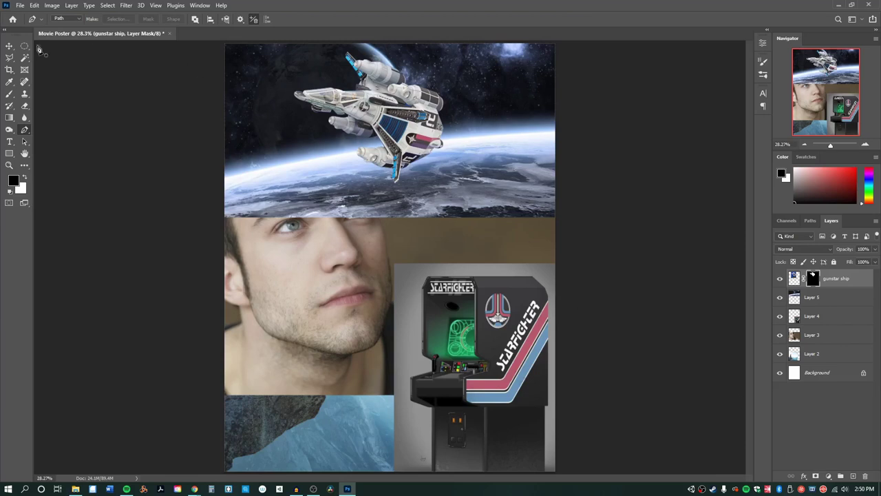
left_click(9, 45)
left_click_drag(424, 124, 475, 142)
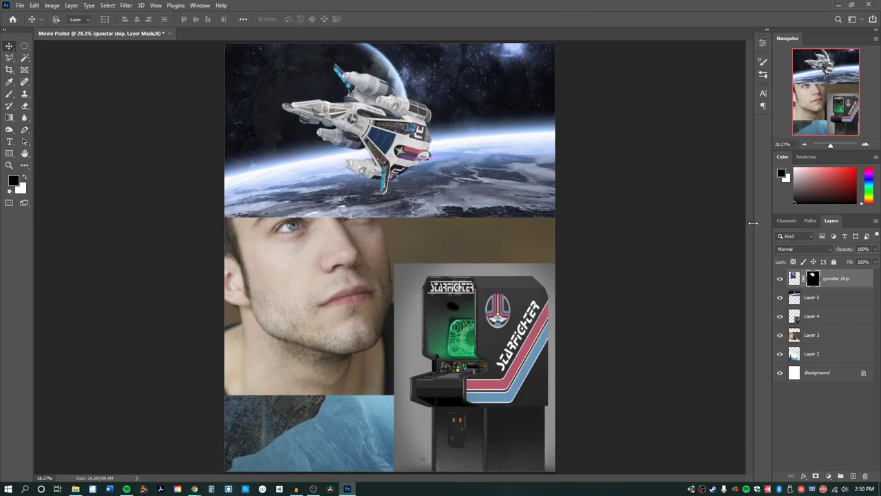
Step: Reorder Layer 4, Layer 3 and Layer 2 so that they sit above the space background on Layer 5
left_click(830, 316)
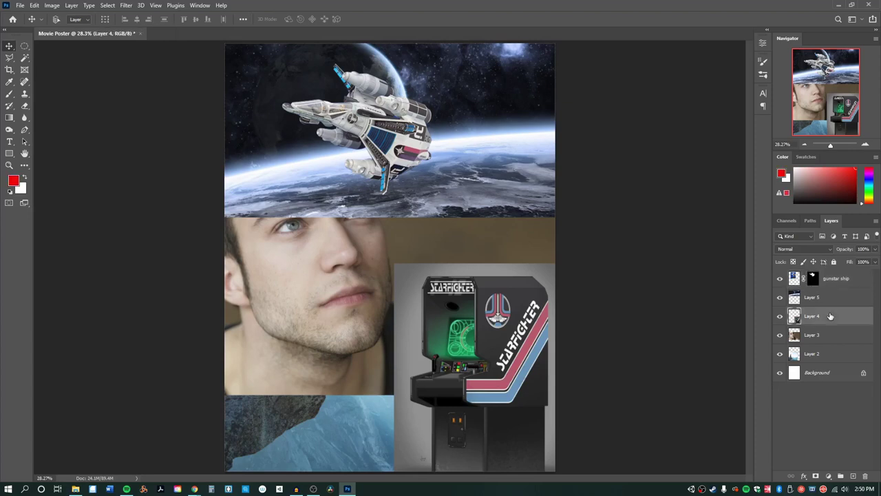
left_click(844, 353, "shift")
left_click_drag(843, 315, 838, 296)
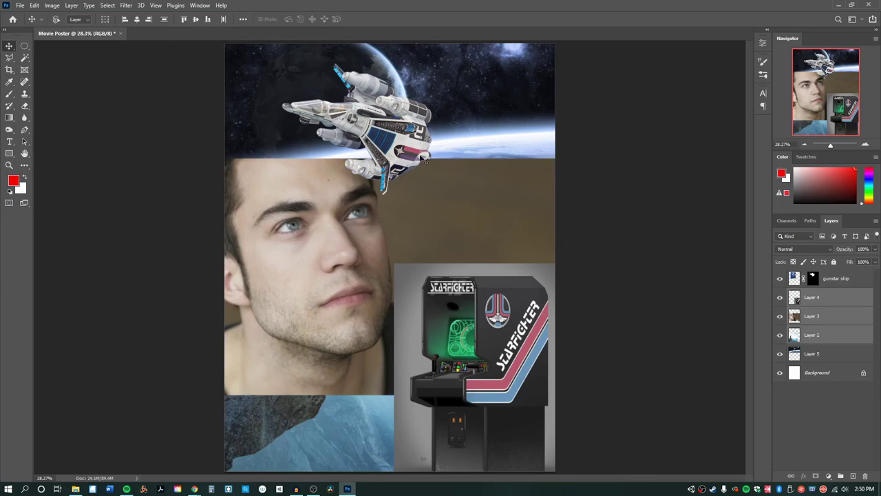
Step: Check the hiker photo beneath Layer 3, leave Layer 3 visible and hide the gunstar ship layer
left_click(779, 316)
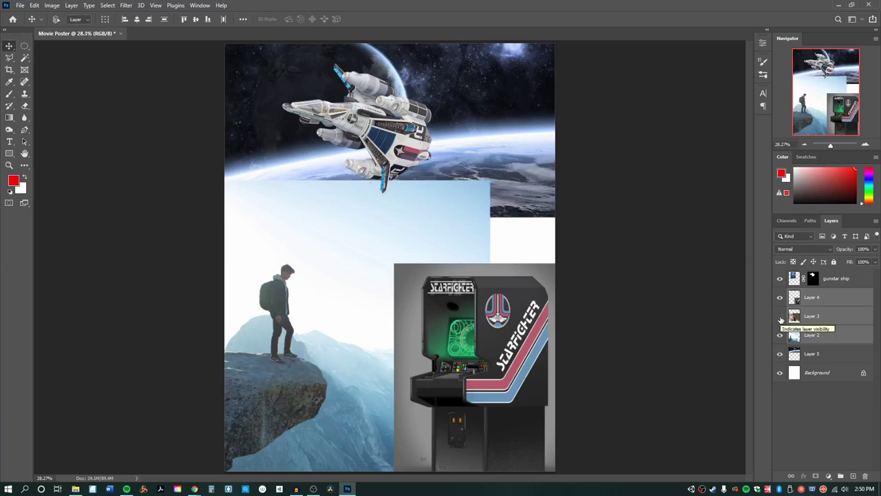
left_click(780, 316)
left_click(779, 278)
Step: Trace the edge of the man's face on Layer 3 with the Pen tool, from the forehead down to the jaw
left_click(813, 316)
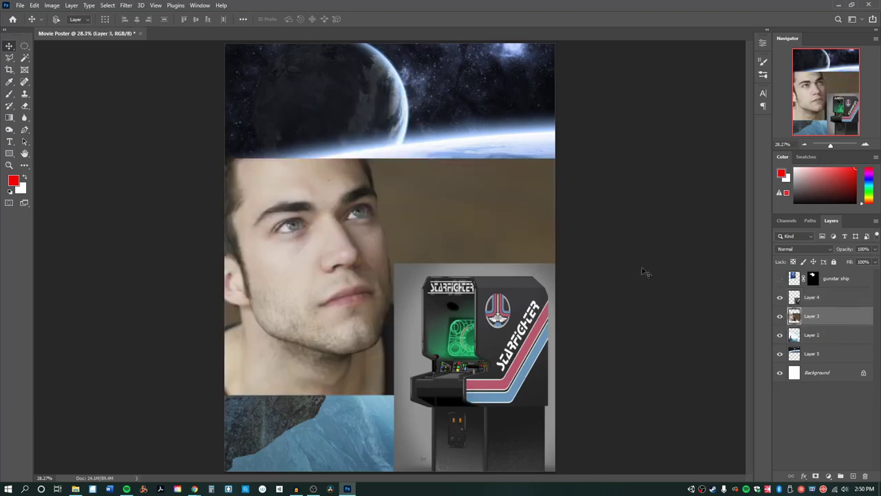
scroll(413, 193, "up", 5)
key("p")
left_click(412, 145)
left_click_drag(448, 257, 450, 337)
scroll(462, 293, "down", 5)
scroll(427, 248, "down", 5)
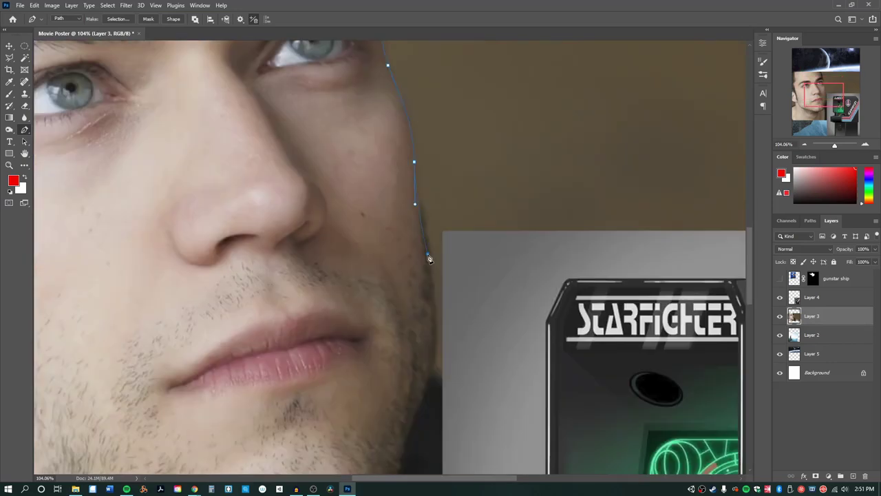
left_click_drag(389, 205, 374, 253)
Step: Hide the arcade cabinet on Layer 4 and extend the path along the man's shoulder to the photo's bottom edge
left_click(780, 297)
scroll(358, 203, "down", 3)
left_click(401, 196)
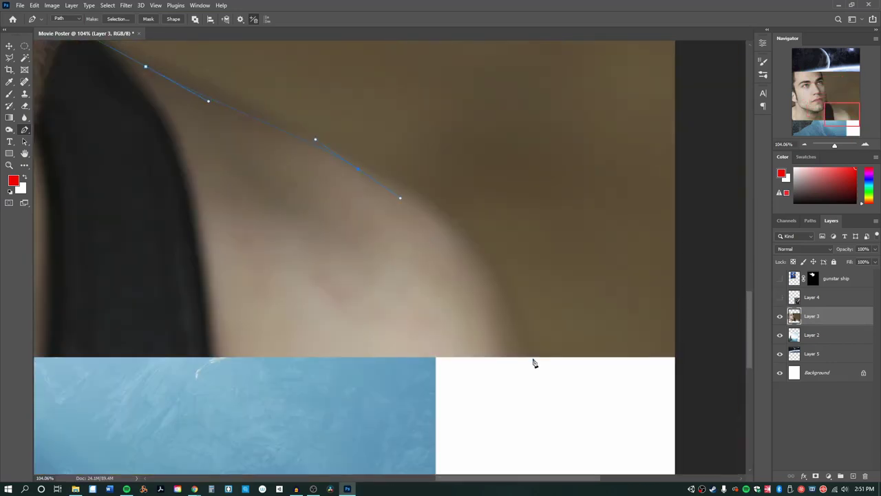
left_click(533, 360)
Step: Complete the path around the man's neck and ear, turn it into a selection and mask Layer 3 to it
scroll(551, 378, "down", 2)
scroll(469, 378, "left", 10)
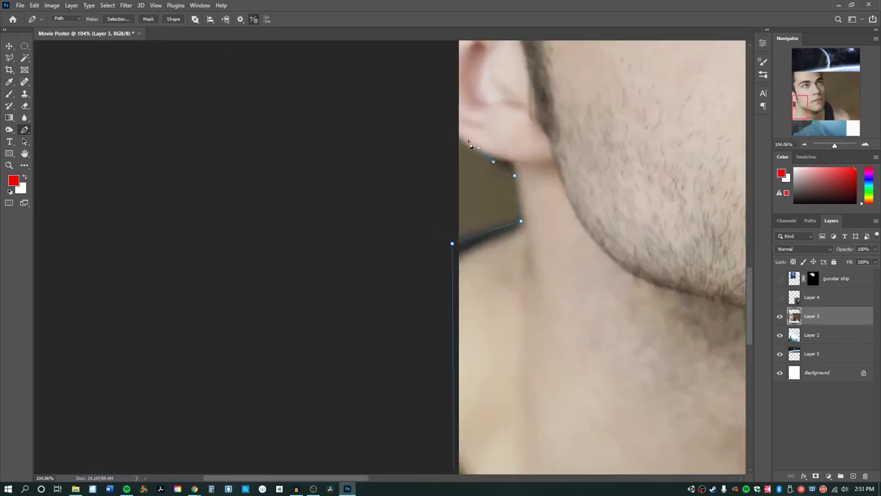
scroll(427, 138, "up", 8)
scroll(399, 124, "right", 8)
key("ctrl+Return")
left_click(816, 475)
key("ctrl+0")
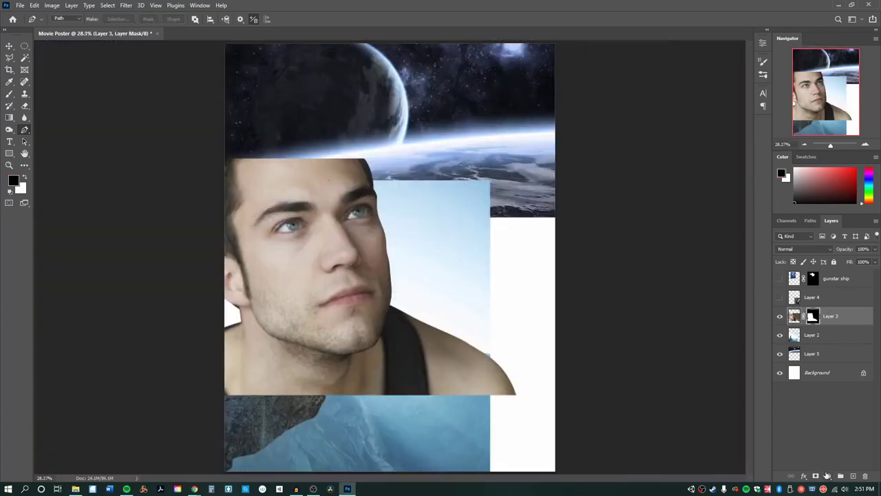
Step: Show Layer 4 and rotate the arcade cabinet a few degrees clockwise in the poster's lower right corner
left_click(780, 297)
left_click(814, 297)
key("ctrl+t")
left_click_drag(616, 248, 631, 261)
key("Return")
Step: Trace the arcade cabinet's outline with the Pen tool and mask Layer 4 to it
key("z")
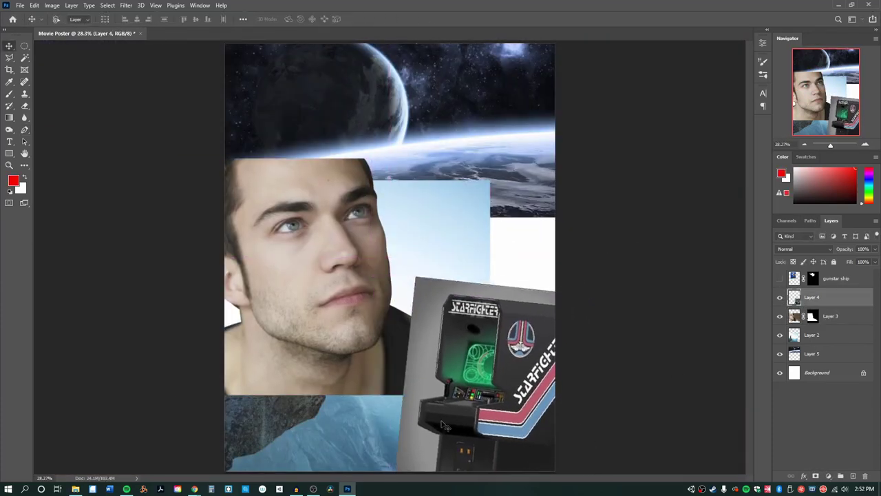
left_click(470, 290)
key("p")
left_click(477, 335)
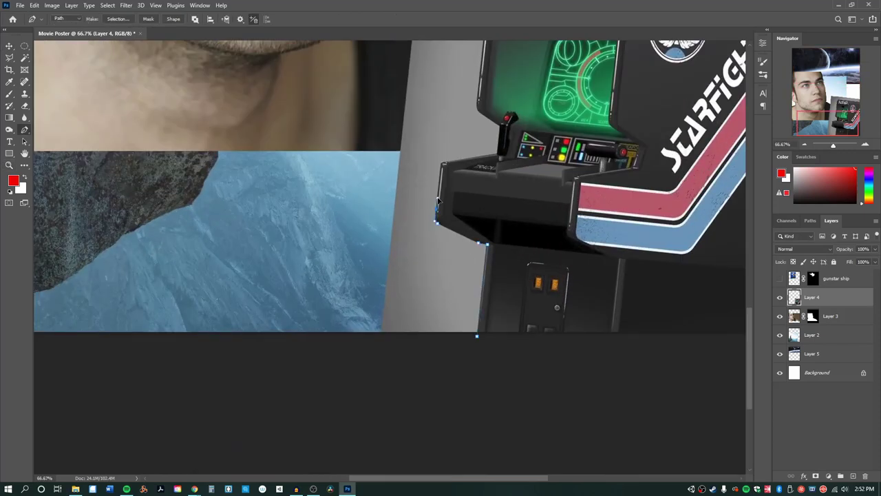
scroll(504, 129, "up", 3)
scroll(523, 124, "up", 3)
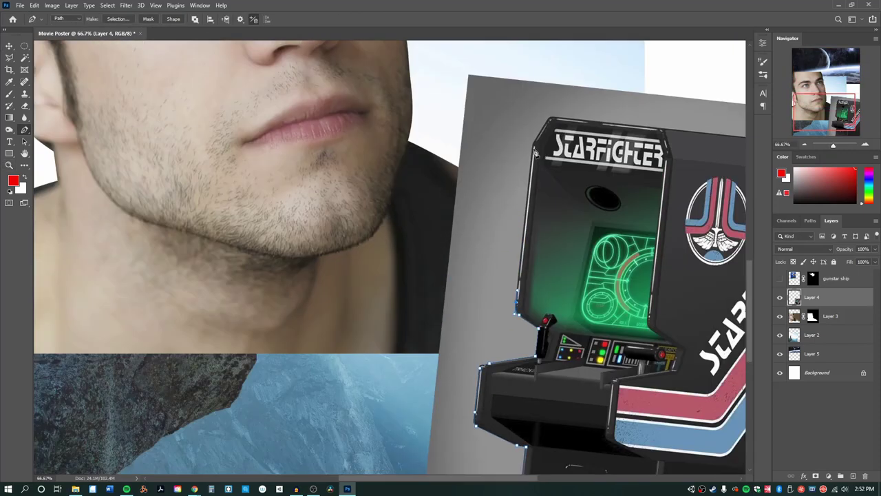
scroll(663, 132, "right", 5)
scroll(663, 132, "down", 6)
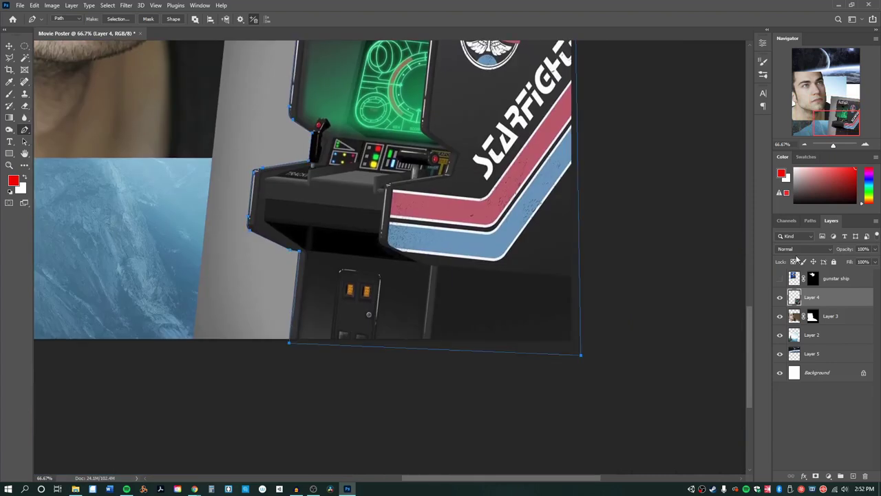
key("ctrl+Return")
key("ctrl+0")
Step: Hide Layer 3 and, on Layer 2, trace the domed mountain's edge with the Pen tool up to the hiker
left_click(780, 316)
left_click(826, 335)
key("ctrl+1")
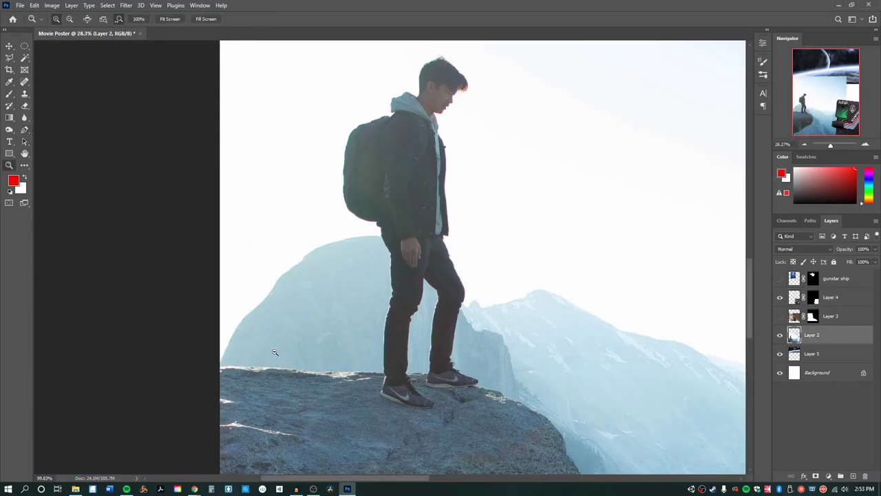
left_click(220, 365)
left_click(245, 318)
left_click(272, 291)
left_click(279, 279)
left_click(304, 258)
left_click(342, 239)
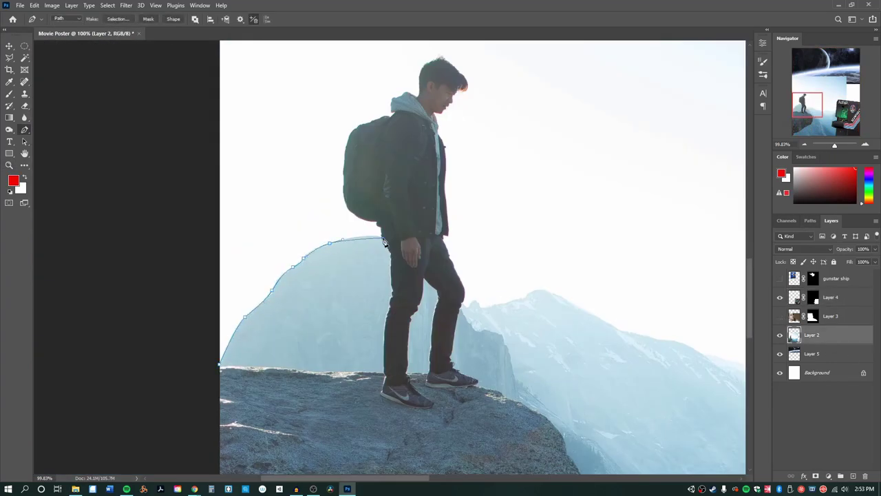
left_click(383, 239)
Step: Continue the path around the hiker's backpack from its base to the shoulder
left_click(383, 236, "alt")
left_click(354, 215)
left_click(344, 190)
left_click(347, 148)
left_click(358, 128)
left_click(385, 121)
left_click_drag(388, 122, 377, 164)
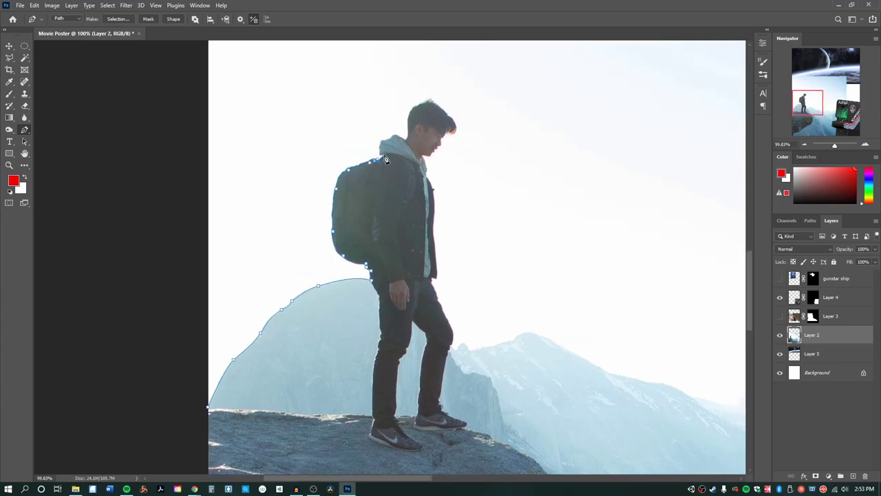
Step: Trace the hiker's hood, hair and face profile down to the chin
left_click(381, 150)
left_click(396, 137)
left_click_drag(431, 127, 407, 143)
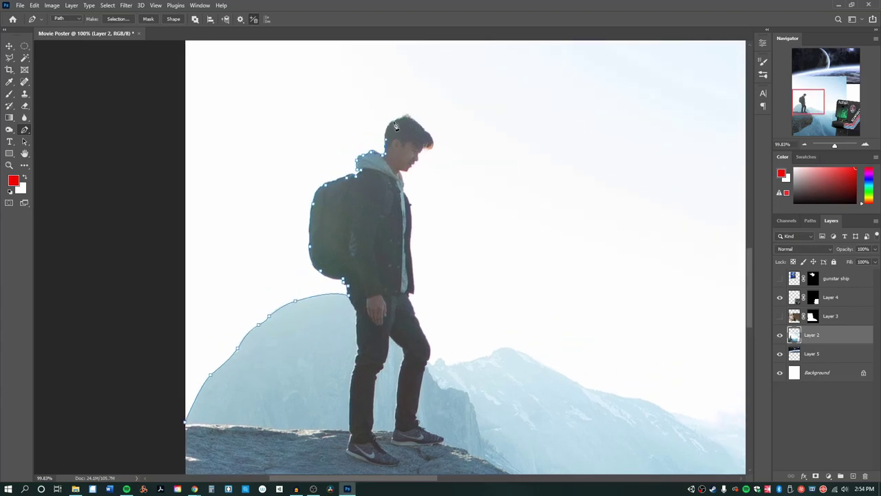
left_click(428, 142)
left_click(421, 151)
scroll(419, 165, "up", 5)
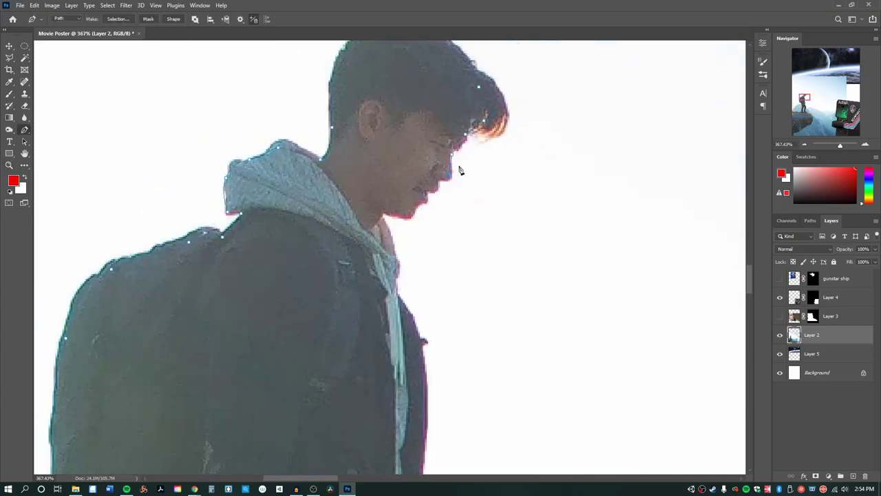
scroll(350, 204, "down", 2)
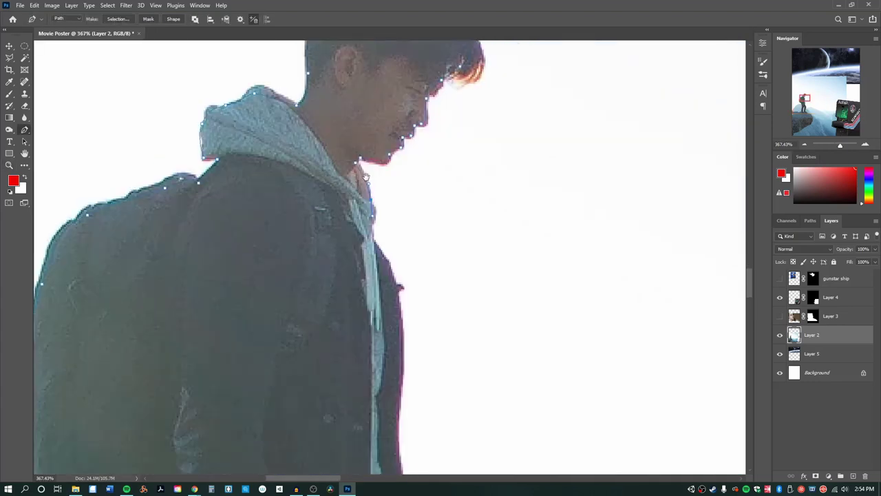
Step: Continue the path from the hiker's neck along the jacket front and thigh down to the knee
left_click(375, 232)
scroll(375, 233, "down", 5)
left_click(357, 162)
scroll(358, 207, "down", 3)
left_click_drag(364, 300, 252, 131)
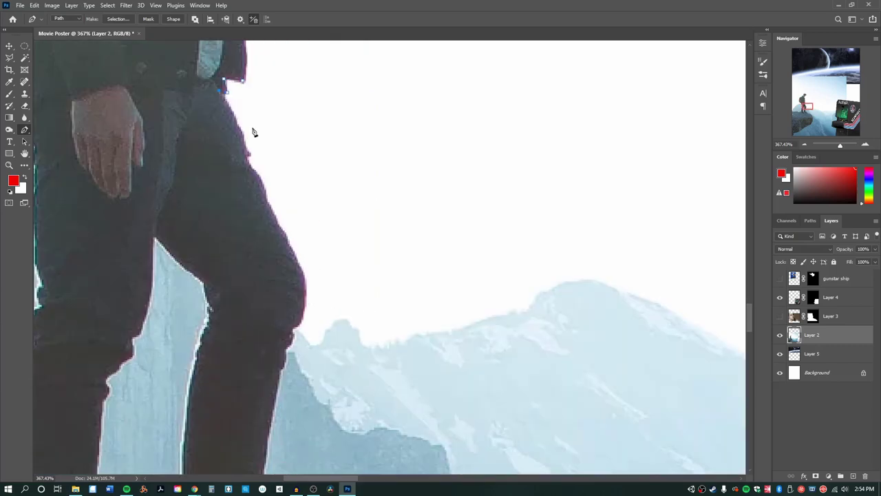
left_click(245, 158)
left_click(291, 331)
Step: Trace the snowy ridge from the hiker's knee over the nearest peak and down its far slope
left_click(330, 330)
left_click(370, 350)
left_click(411, 344)
left_click(426, 336)
left_click(471, 327)
left_click(539, 300)
left_click_drag(543, 298, 356, 283)
left_click(413, 269)
left_click_drag(429, 271, 360, 164)
left_click(358, 153)
left_click(447, 166)
left_click_drag(503, 220, 193, 138)
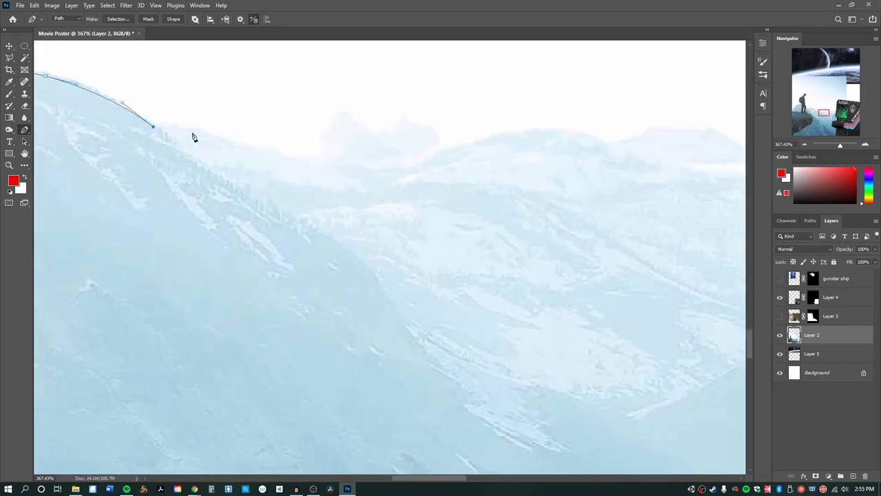
Step: Continue the path along the crest of the pale distant mountains toward the arcade cabinet
left_click(252, 153)
left_click(413, 175)
left_click_drag(459, 163, 234, 214)
left_click_drag(321, 181, 356, 181)
left_click(384, 196)
scroll(434, 191, "down", 2)
left_click_drag(451, 177, 321, 183)
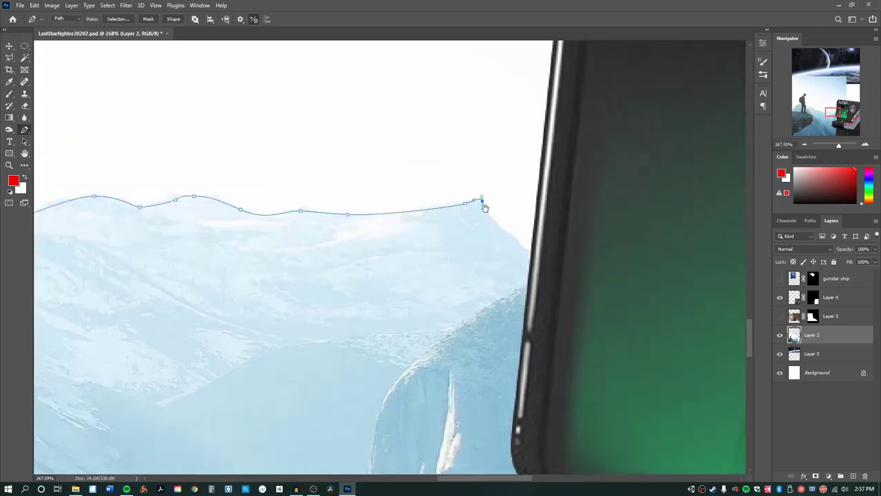
Step: Hide Layer 4 and trace the remaining mountain ridge to the edge of the hiker photo
left_click_drag(484, 207, 320, 145)
left_click(780, 297)
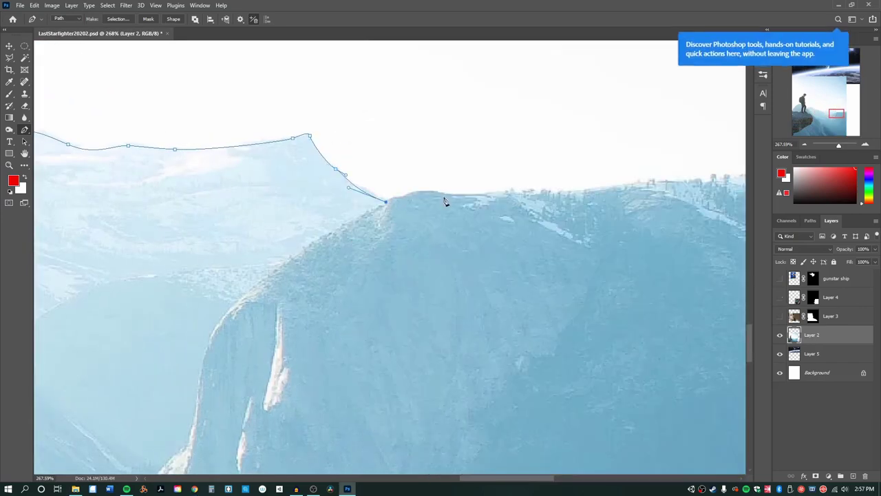
left_click_drag(445, 199, 232, 171)
left_click(417, 168)
left_click(538, 165)
left_click(601, 153)
scroll(616, 180, "down", 5)
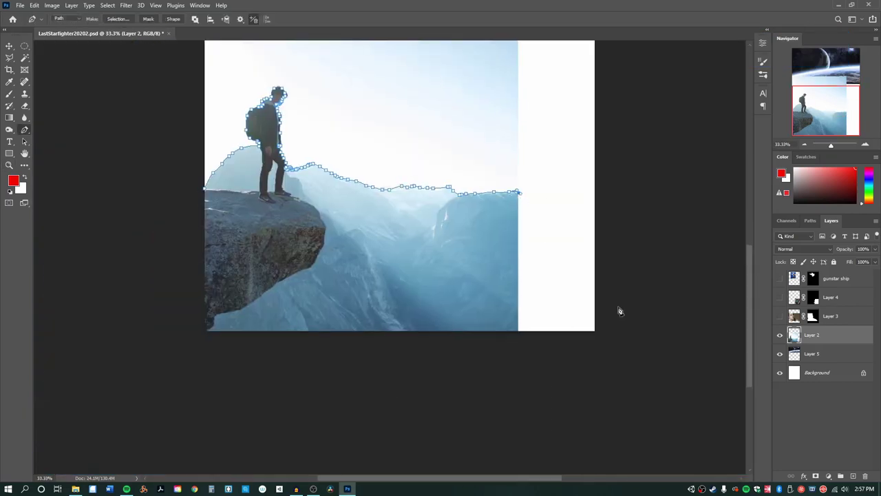
Step: Close the path around the bottom of the hiker photo, convert it to a selection and mask Layer 2 with it
left_click(610, 346)
left_click(506, 365)
left_click(179, 346)
left_click(201, 201)
key("ctrl+Return")
left_click(828, 476)
Step: Show the portrait on Layer 3 behind Layer 2 and shift the hiker scene on Layer 2 lower in the poster
left_click(781, 315)
key("ctrl+]")
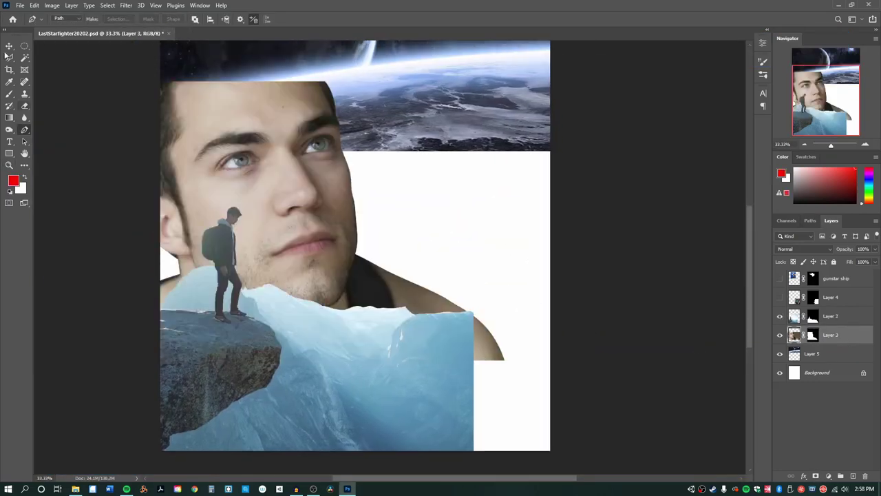
key("v")
left_click_drag(415, 343, 415, 393)
Step: Show the arcade cabinet on Layer 4 and the gunstar ship layer again
left_click(780, 297)
scroll(454, 269, "up", 3)
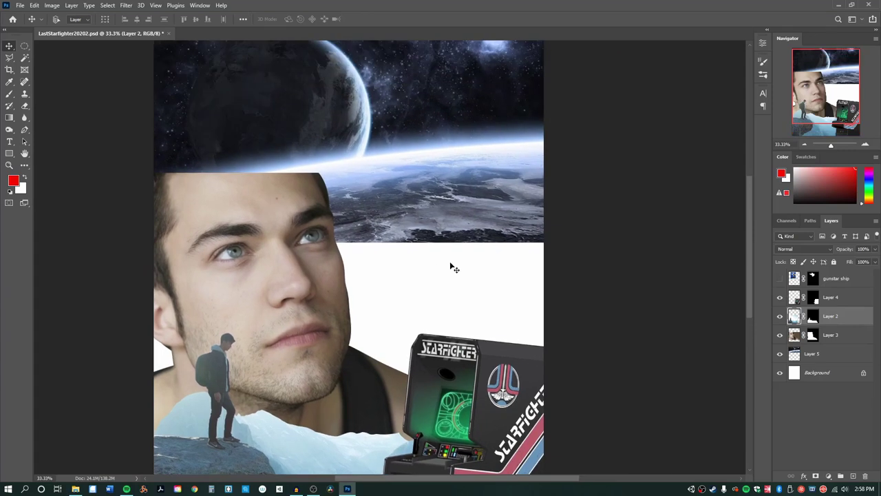
left_click(780, 278)
Step: Select the portrait on Layer 3 and lower its opacity to 58%
left_click(406, 311)
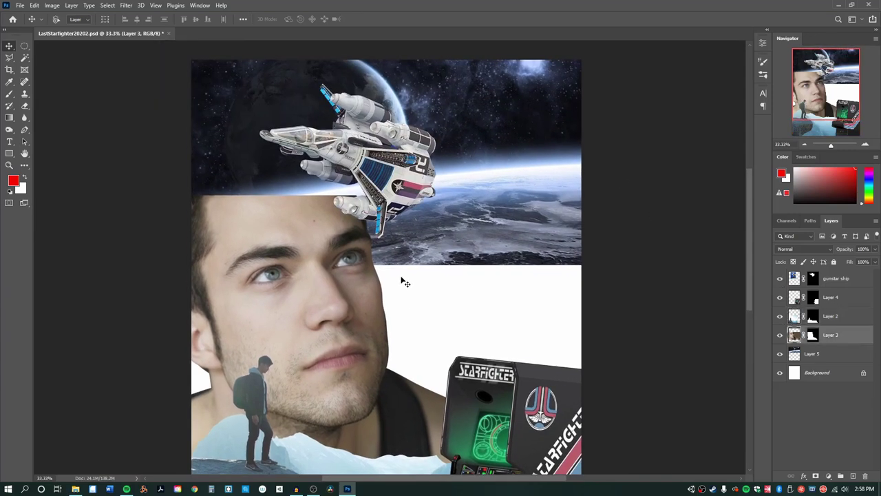
left_click_drag(508, 264, 540, 304)
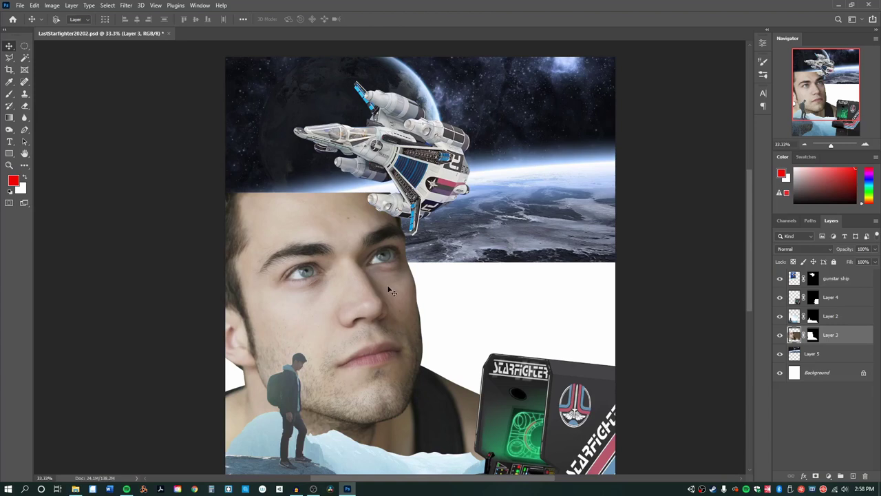
left_click(875, 249)
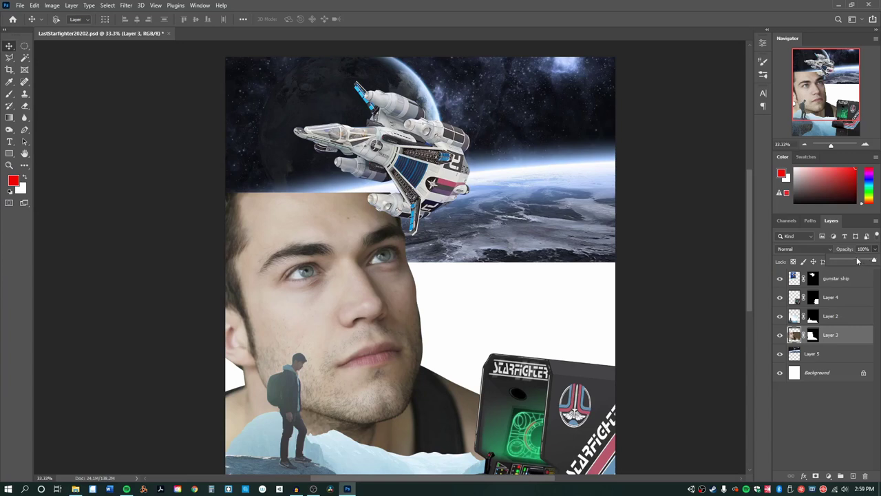
left_click_drag(858, 261, 855, 261)
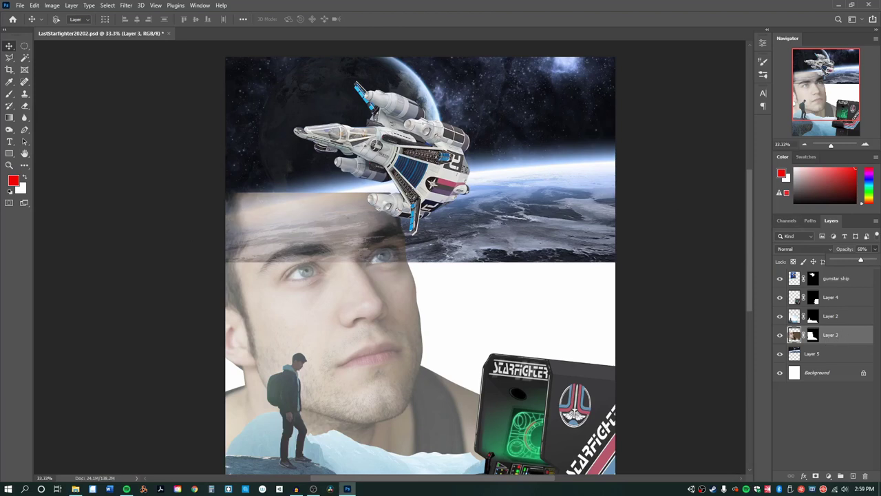
left_click_drag(860, 263, 856, 261)
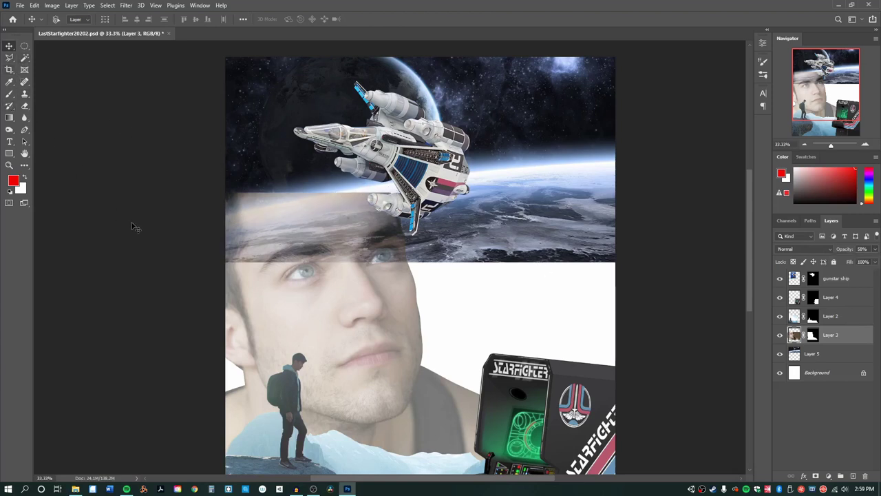
Step: Draw a closed Pen path that follows the planet's horizon across the forehead and loops around the sky above it
key("p")
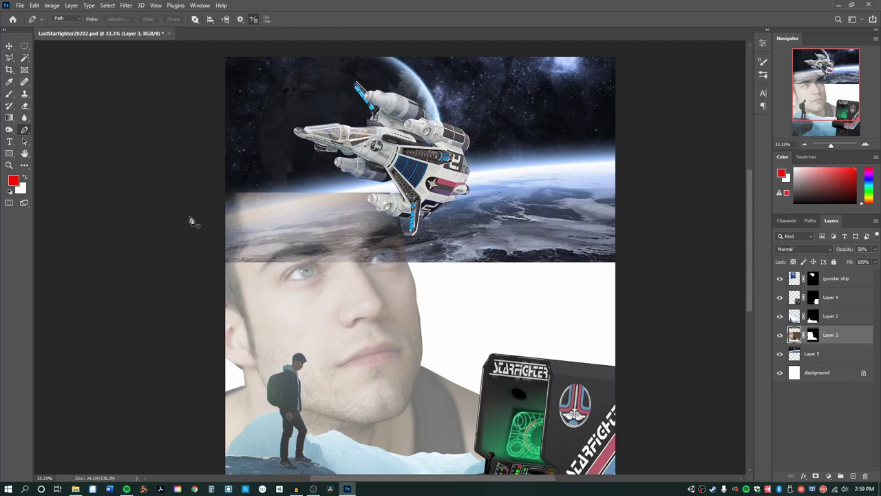
left_click(224, 219)
left_click_drag(381, 188, 481, 174)
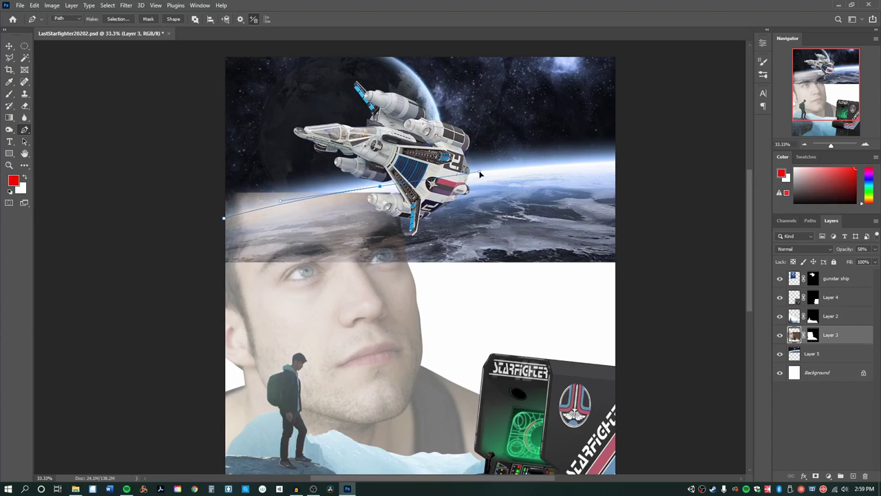
left_click(436, 284)
left_click(537, 93)
left_click(248, 75)
left_click_drag(158, 96, 180, 146)
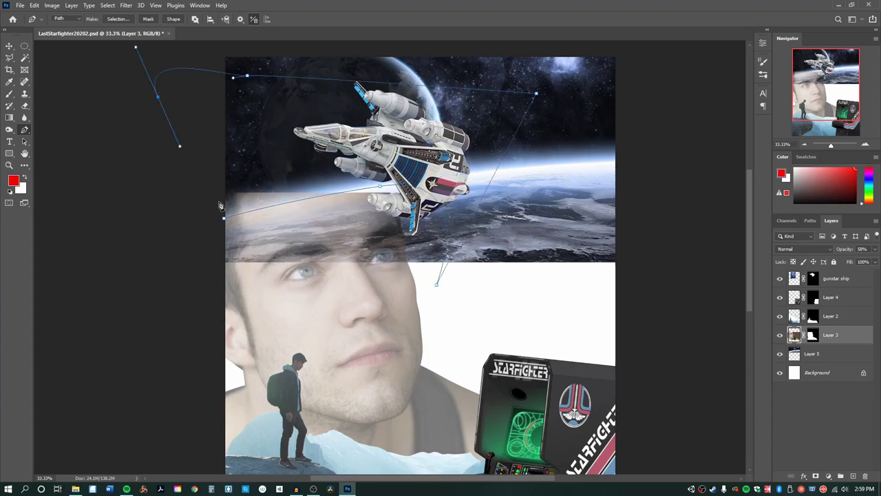
left_click(224, 221)
Step: Load the work path as an inverted selection and set up a Soft Round Pressure Size brush at 369 px
left_click(810, 221)
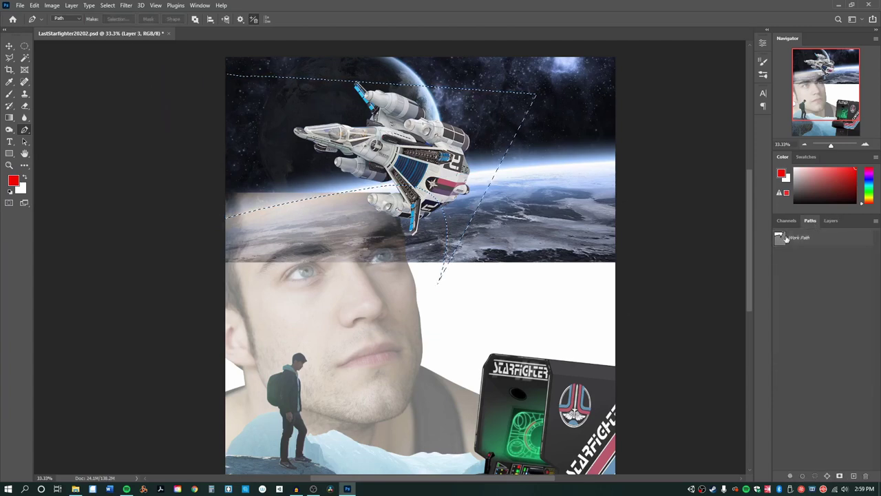
left_click(832, 222)
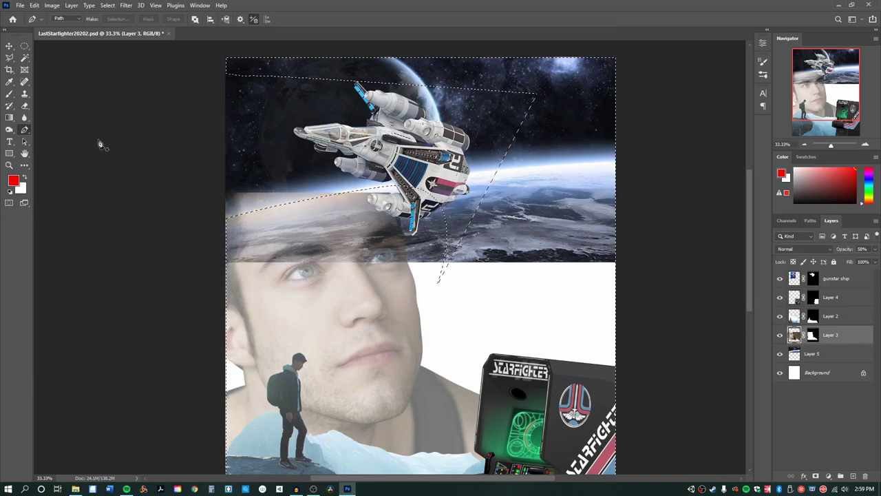
key("b")
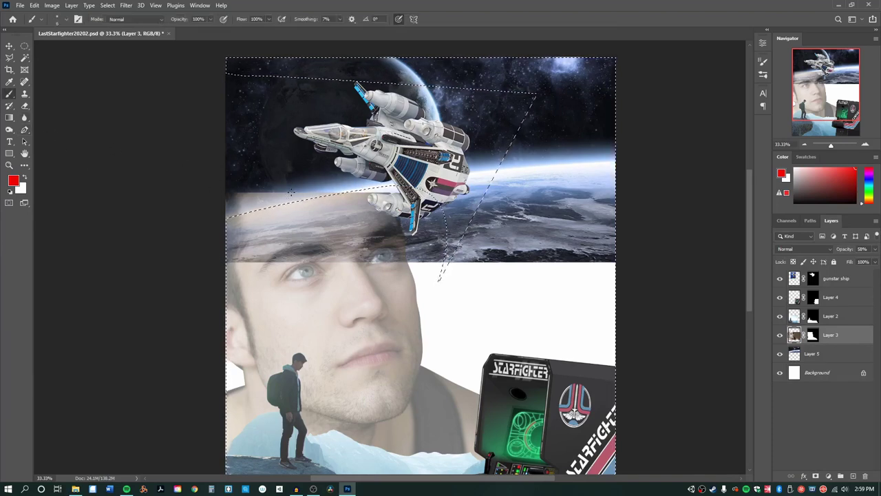
right_click(292, 195)
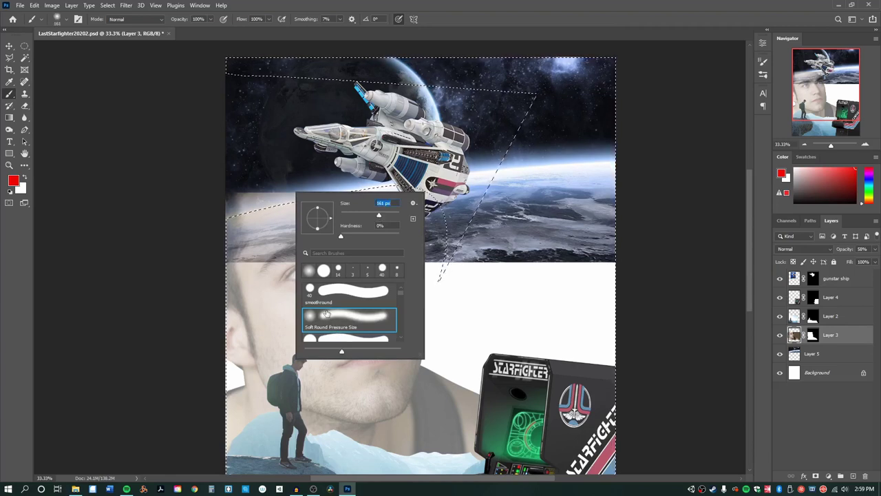
key("Return")
right_click(256, 157)
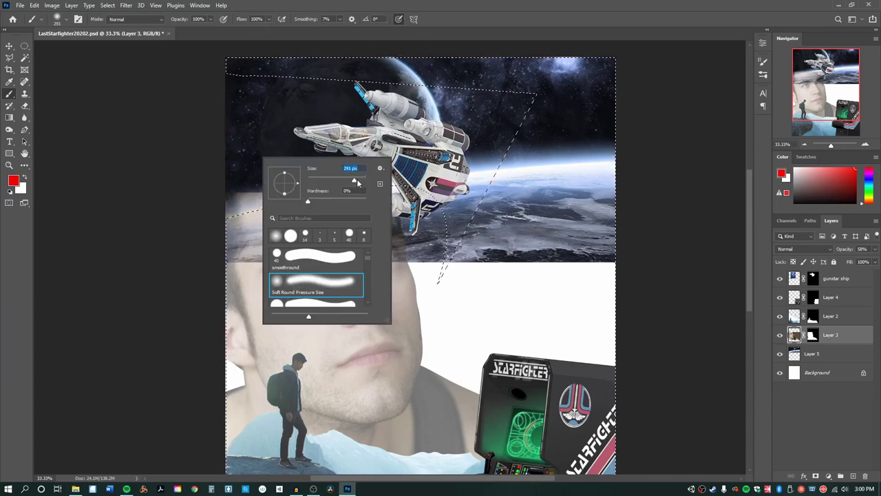
key("Return")
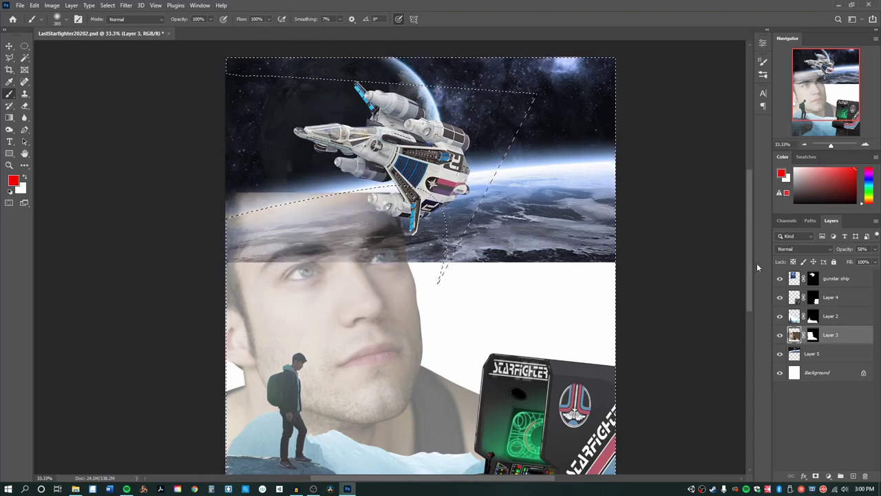
Step: Paint black on Layer 3's mask to fade the forehead into the horizon, deselect, and set the layer's opacity to 100%
left_click(813, 336)
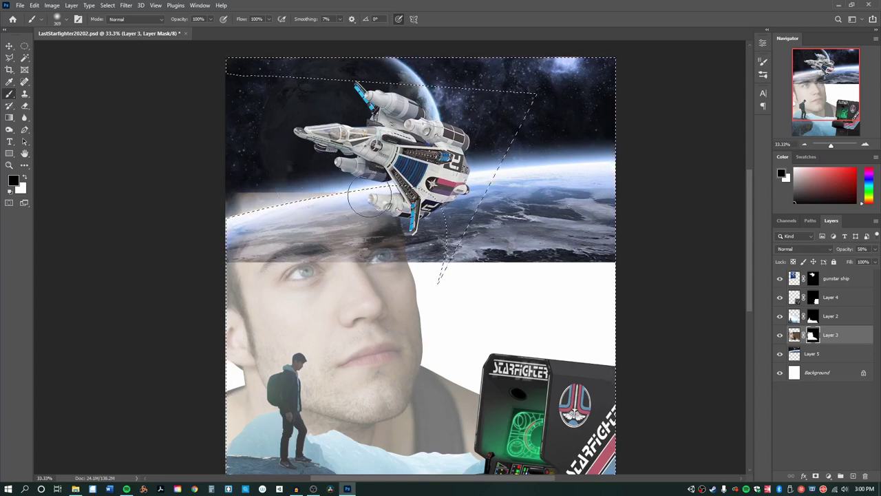
key("ctrl+d")
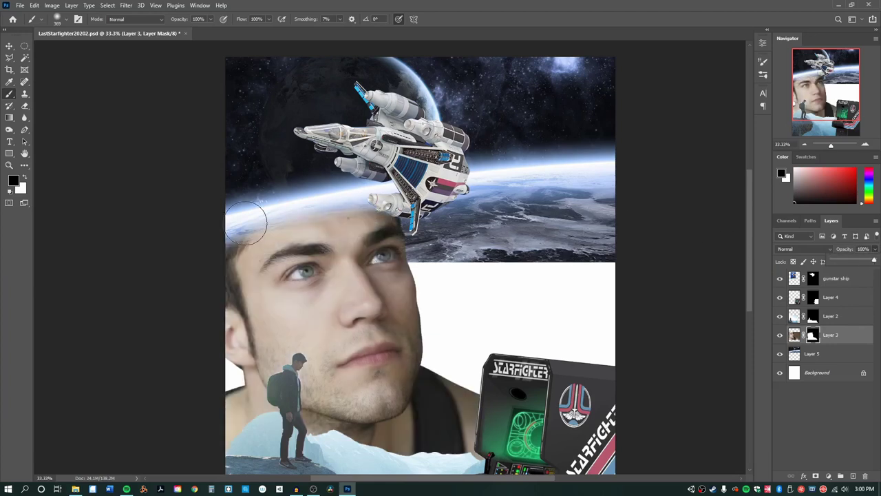
scroll(432, 291, "down", 4)
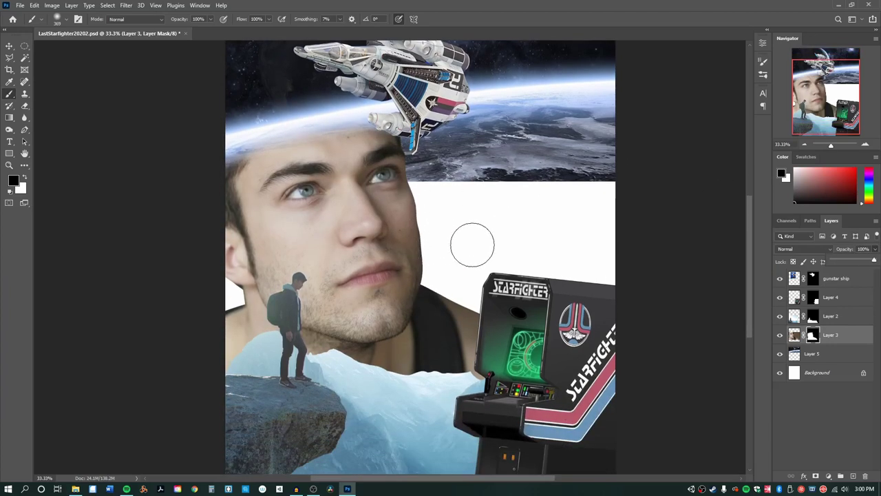
Step: Move the night-lit Earth image on Layer 6 below the portrait on Layer 3
left_click(10, 46)
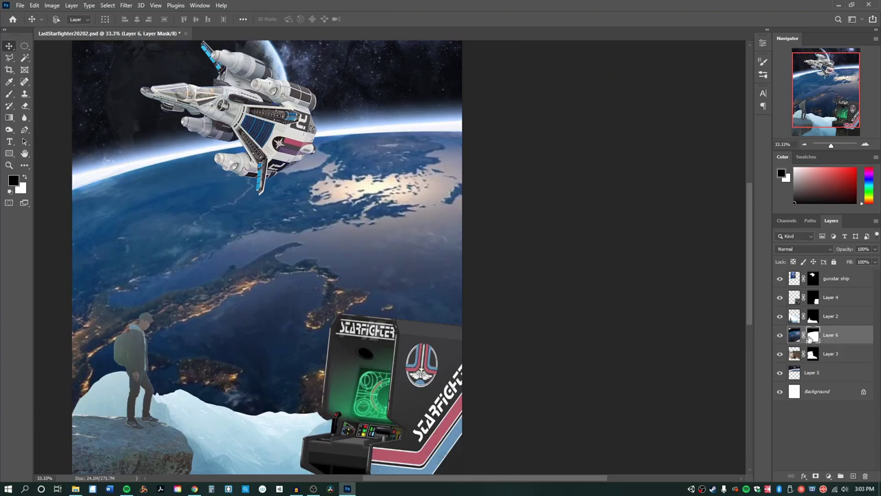
key("b")
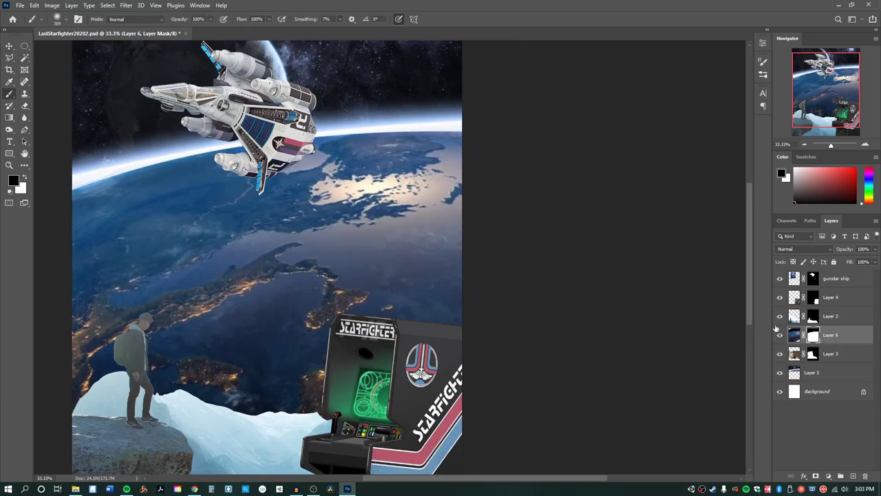
left_click_drag(856, 339, 852, 364)
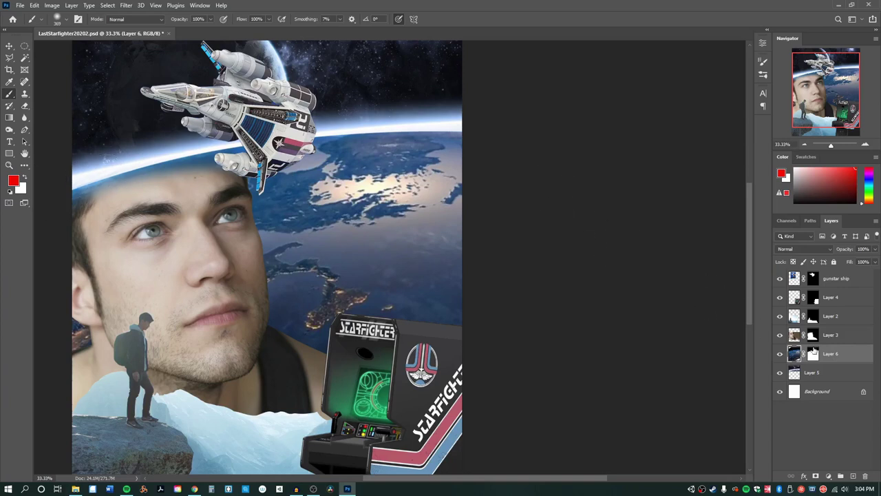
Step: Soften the Earth's horizon by painting black on Layer 6's mask with a soft brush enlarged up to 800 px
left_click(817, 357)
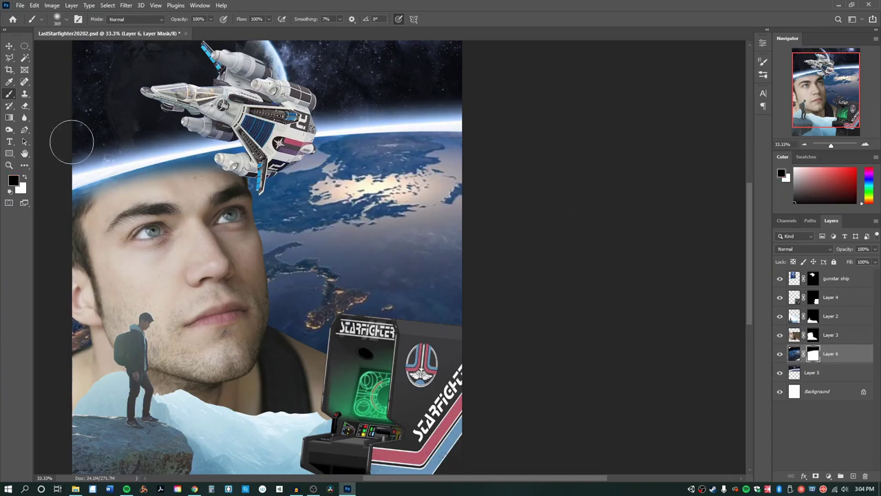
mouse_move(118, 164)
left_mouse_down()
mouse_move(365, 123)
mouse_move(480, 121)
mouse_move(372, 111)
left_mouse_up()
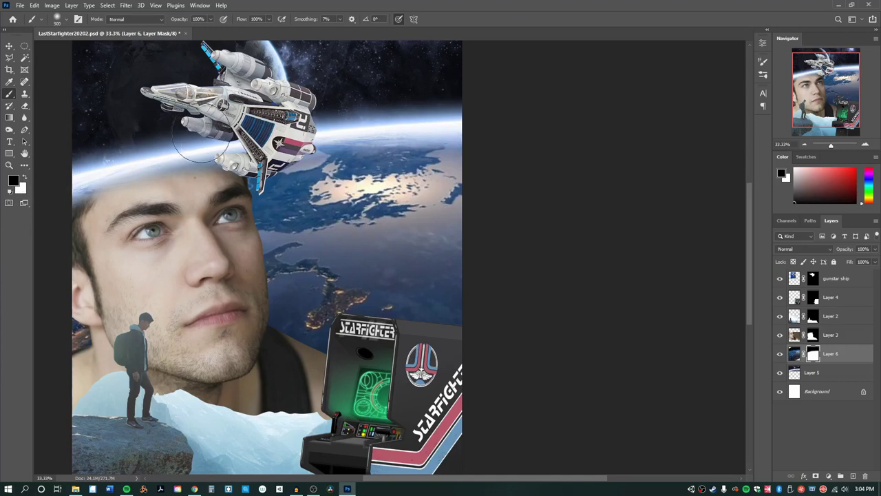
key("bracketright")
key("bracketright")
key("bracketright")
key("bracketright")
key("bracketright")
key("bracketright")
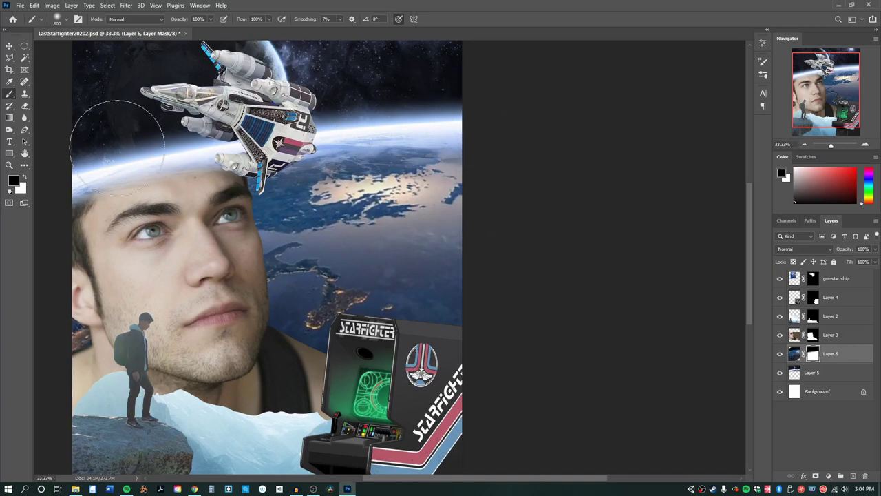
left_click_drag(324, 187, 413, 180)
key("ctrl+z")
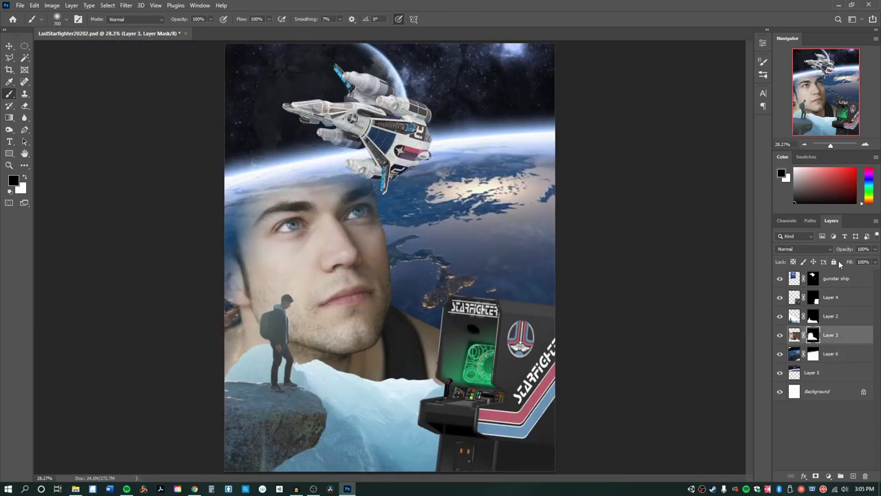
Step: Set the blending mode of the portrait on Layer 3 to Lighten
left_click(804, 248)
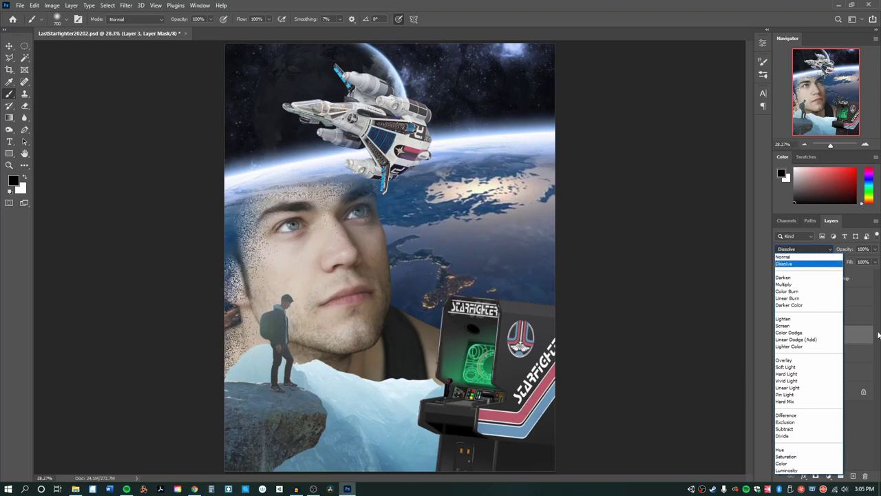
left_click(871, 336)
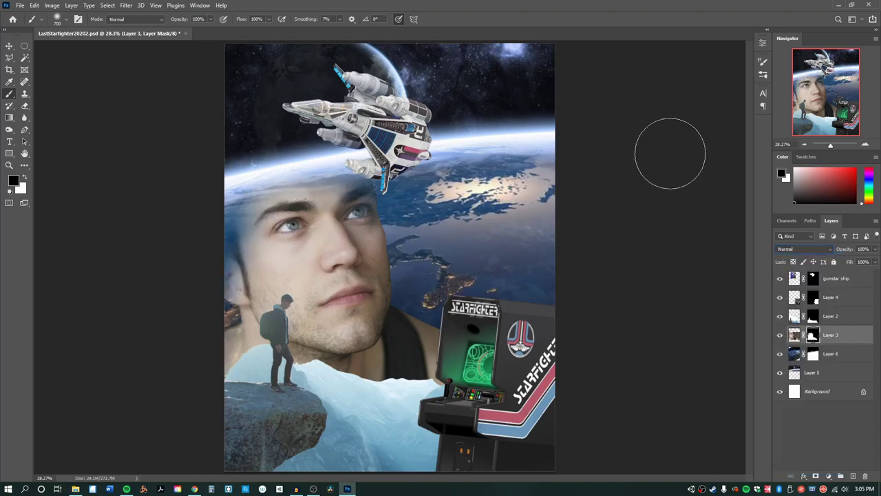
left_click(832, 249)
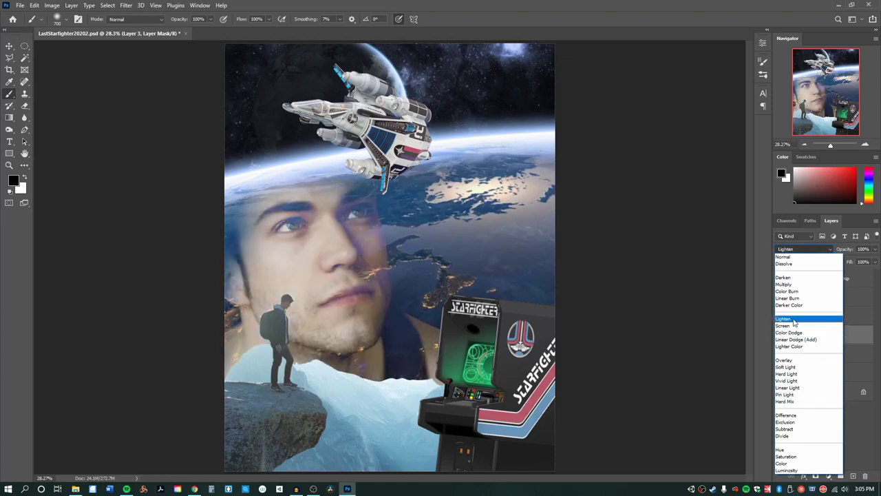
left_click(791, 319)
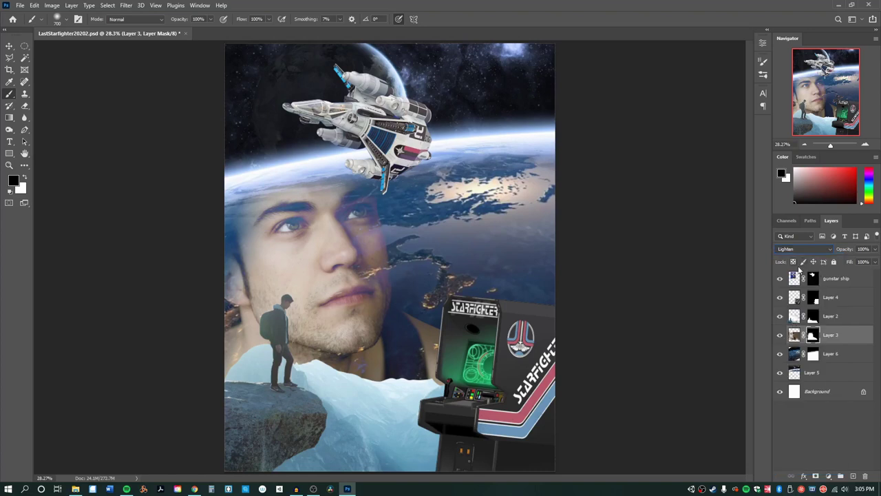
Step: Paint black on Layer 2's mask with a soft 1400 px brush to fade the ice beside the arcade cabinet
left_click(832, 250)
left_click(828, 251)
left_click(813, 316)
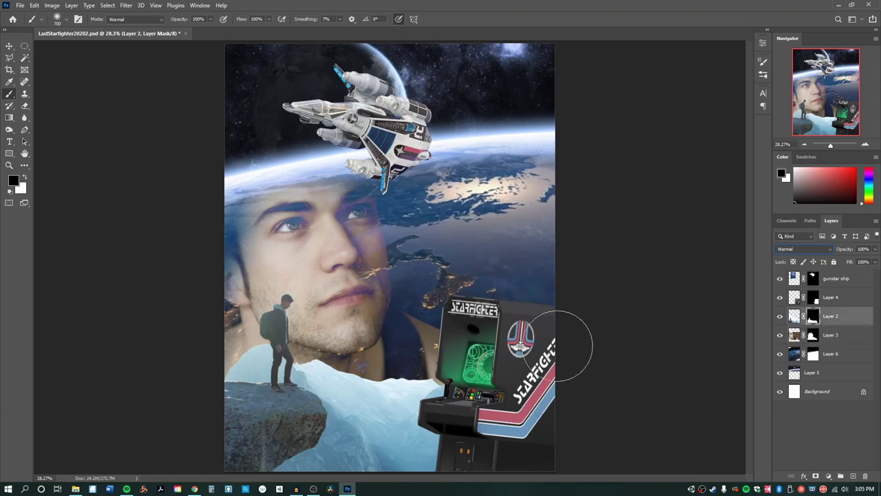
key("bracketright")
key("bracketright")
key("bracketright")
key("bracketright")
key("bracketright")
key("bracketright")
key("bracketright")
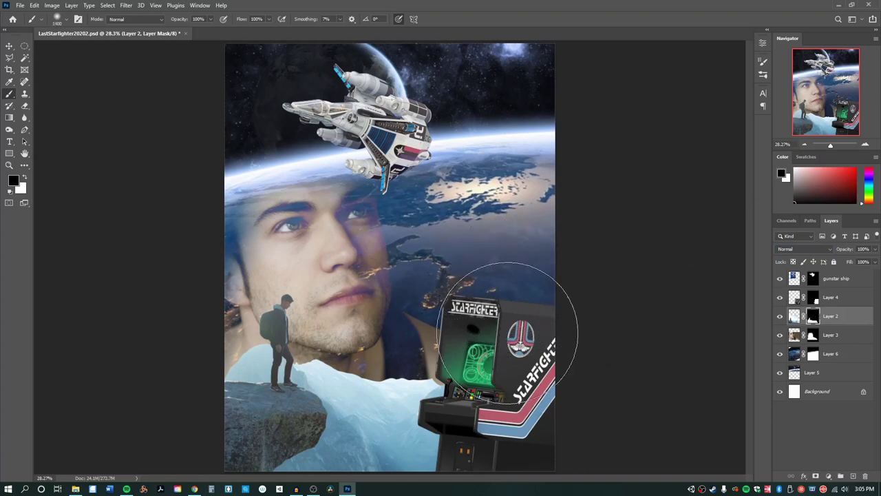
mouse_move(521, 365)
left_mouse_down()
mouse_move(482, 335)
mouse_move(492, 312)
mouse_move(480, 304)
mouse_move(475, 324)
mouse_move(482, 315)
mouse_move(523, 419)
left_mouse_up()
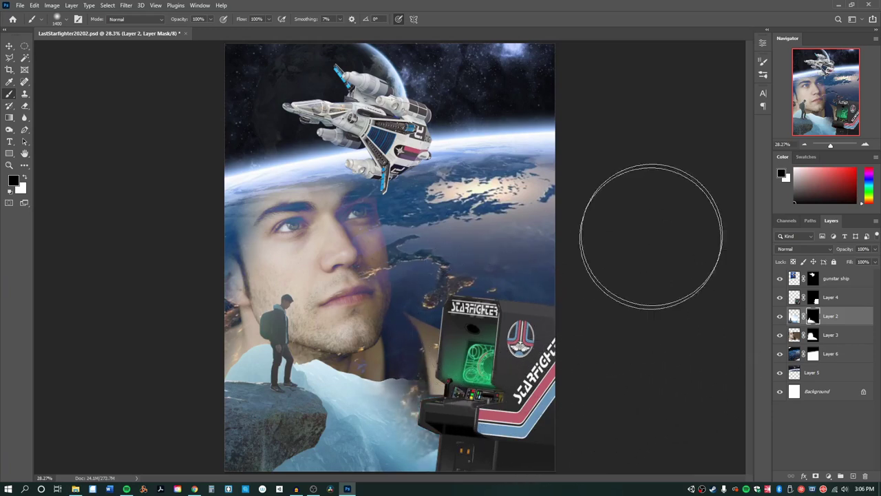
mouse_move(458, 313)
left_mouse_down()
mouse_move(427, 358)
mouse_move(475, 441)
mouse_move(466, 454)
left_mouse_up()
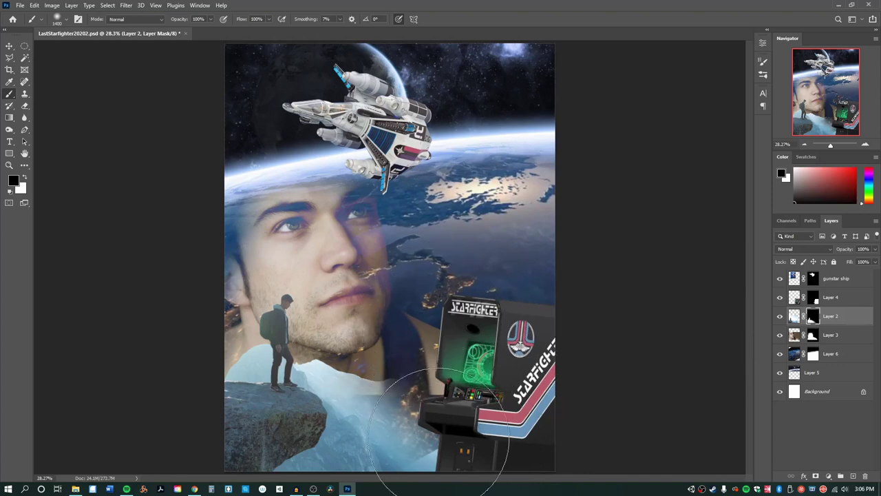
Step: Create a new layer above Layer 6 and name it Color
left_click(858, 357)
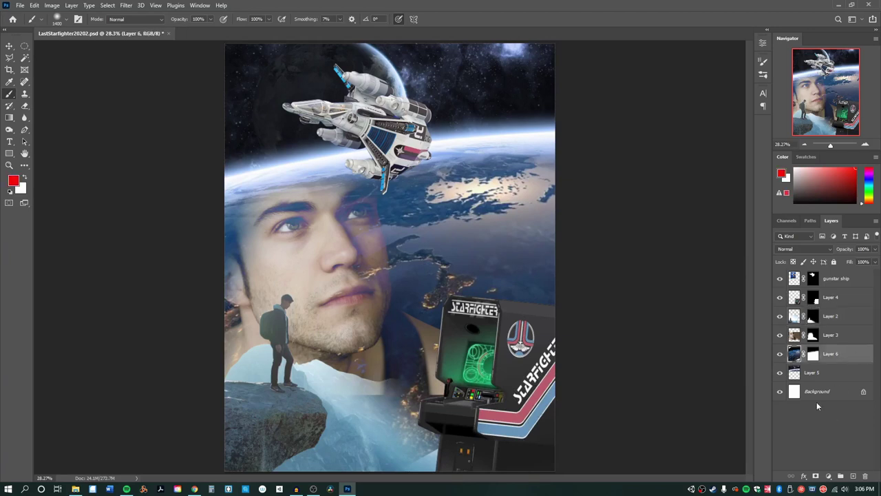
left_click(853, 477)
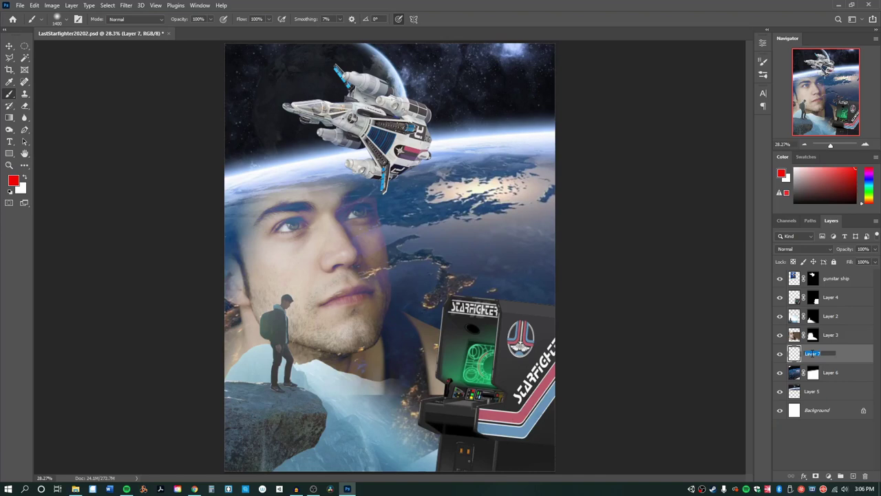
type("Color")
key("Return")
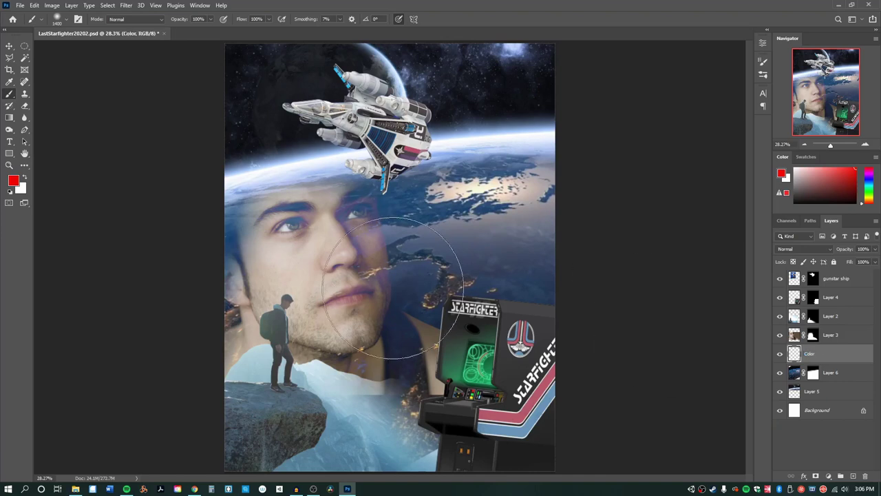
Step: Paint dark blue sampled beside the face over the city lights with a 900 px brush, and move the Color layer above Layer 3
key("i")
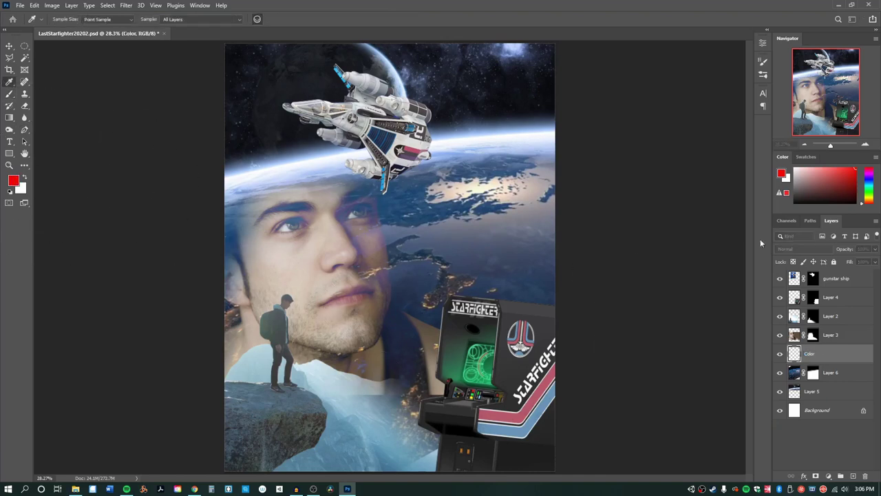
key("b")
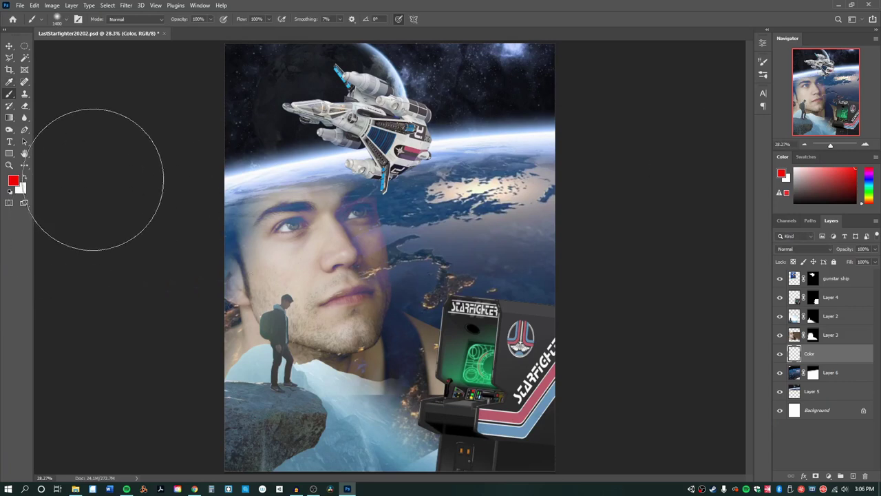
left_click(9, 82)
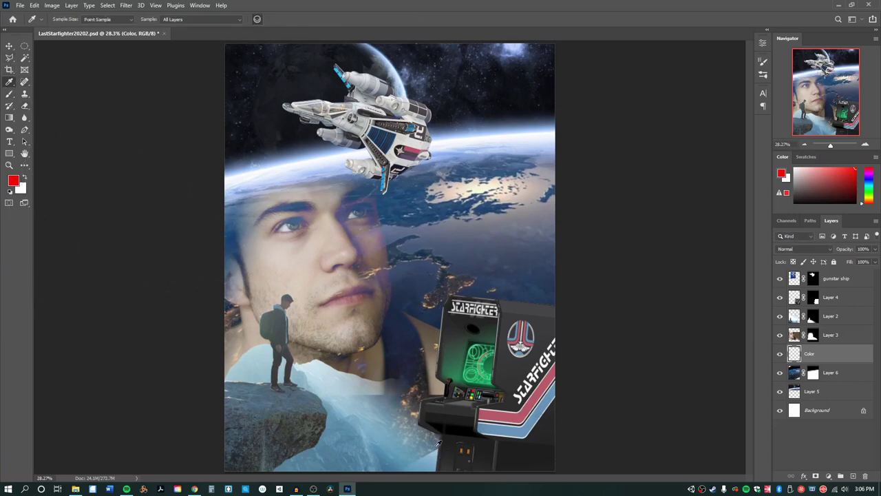
left_click(395, 301)
key("b")
key("bracketleft")
key("bracketleft")
key("bracketleft")
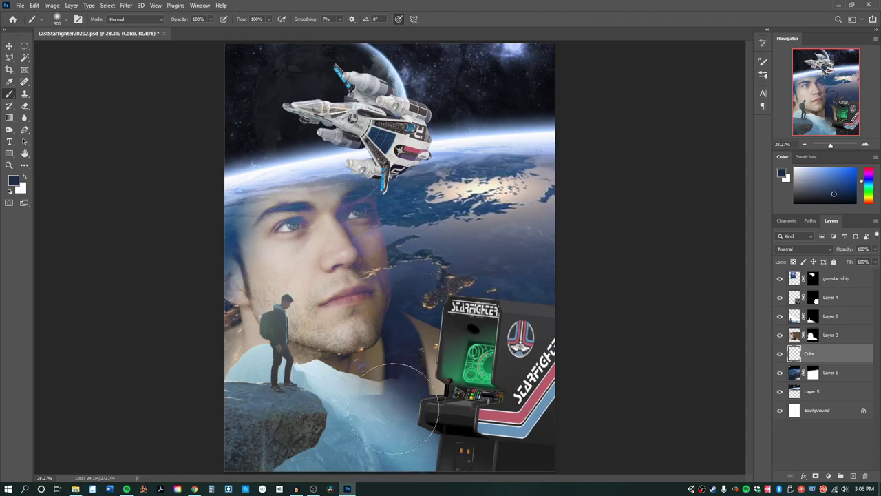
left_click_drag(824, 356, 824, 325)
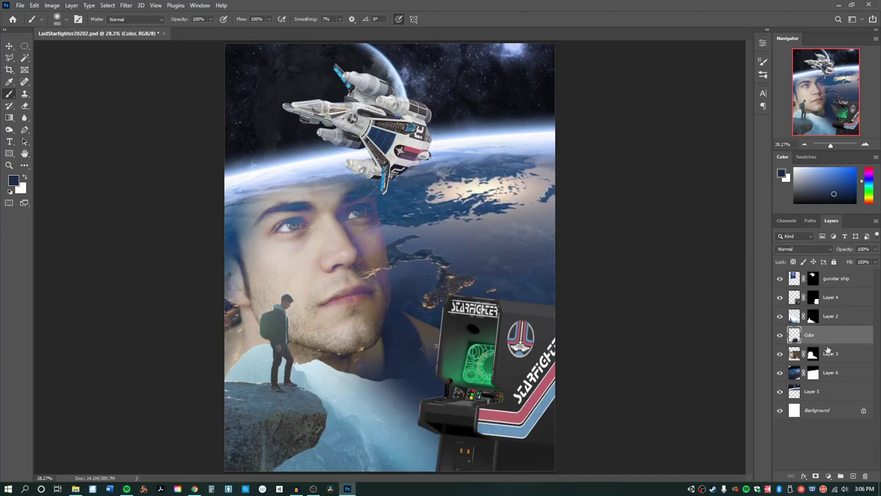
Step: Soften the ice's edge toward the cabinet by painting black on Layer 2's mask with a brush enlarged to 1400 px
left_click(814, 316)
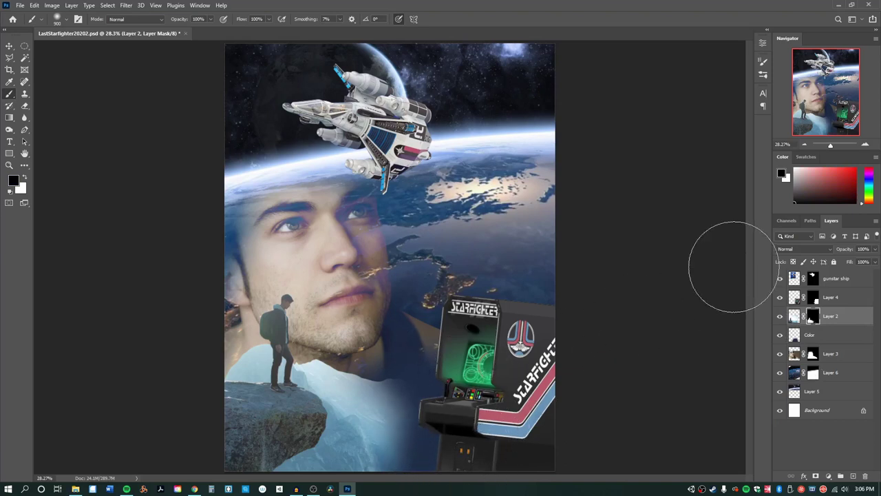
left_click_drag(403, 431, 413, 428)
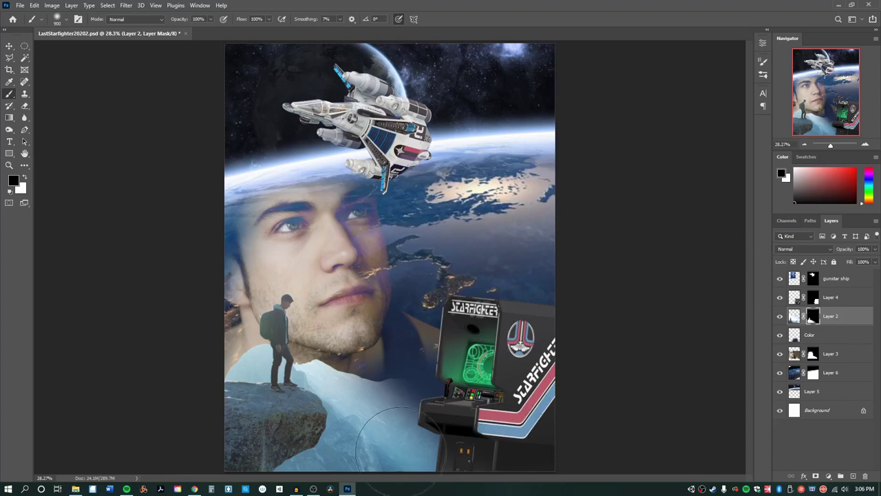
key("ctrl+z")
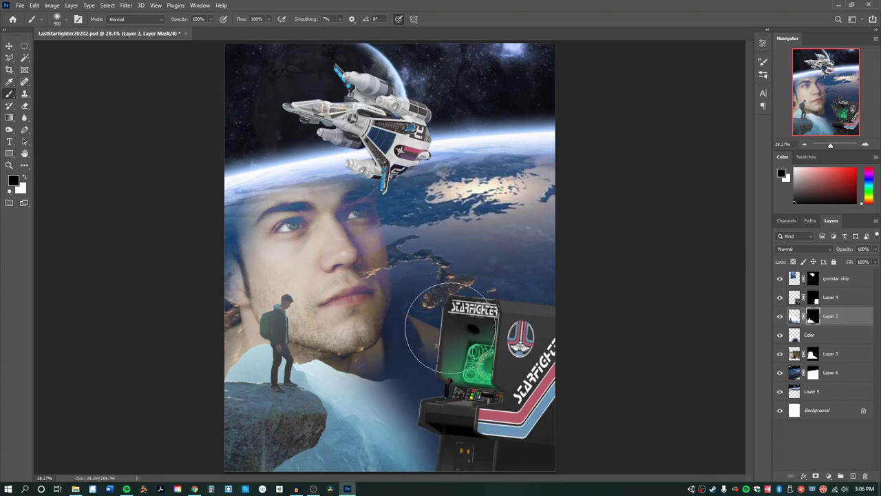
key("bracketright")
key("bracketright")
key("bracketright")
key("bracketright")
key("bracketright")
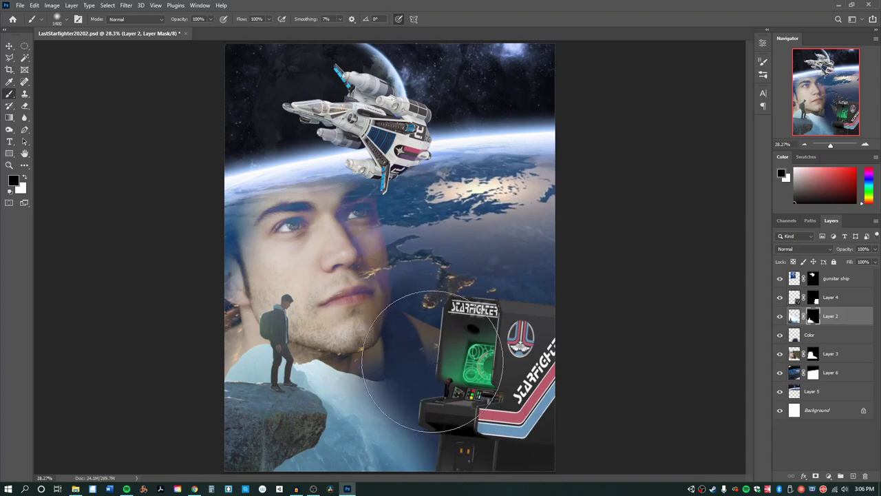
mouse_move(433, 362)
left_mouse_down()
mouse_move(412, 334)
mouse_move(400, 345)
mouse_move(413, 315)
left_mouse_up()
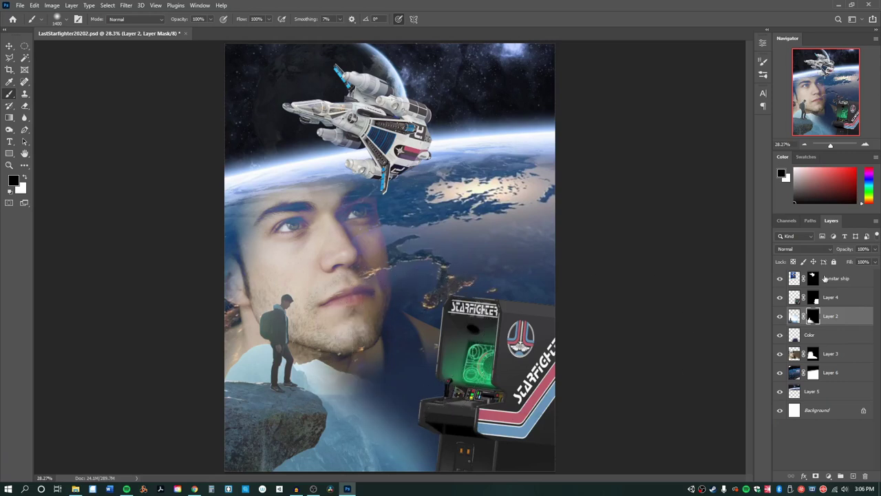
Step: Rename Layer 2, which holds the hiker and ice, as Foreground
left_click(827, 336)
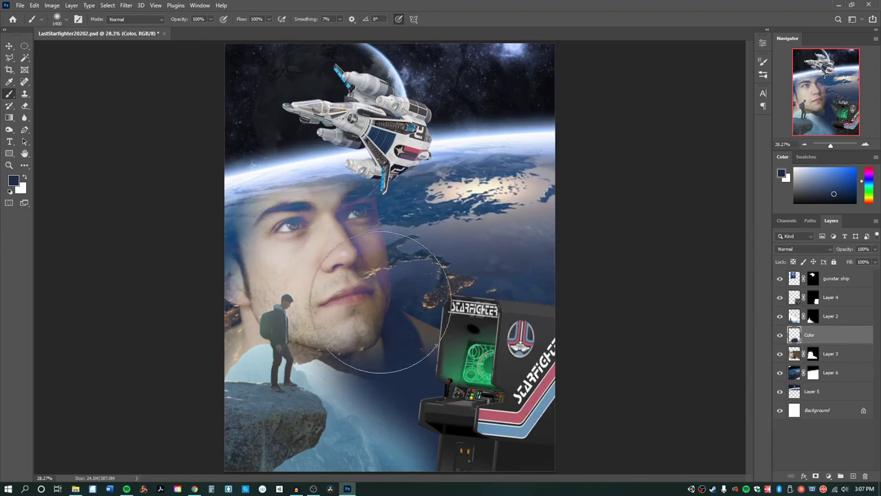
left_click(9, 46)
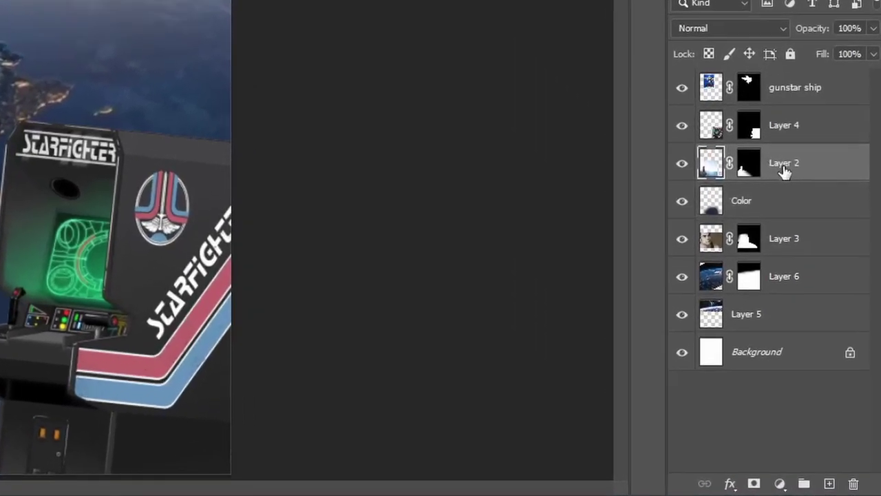
double_click(831, 315)
type("Foregr")
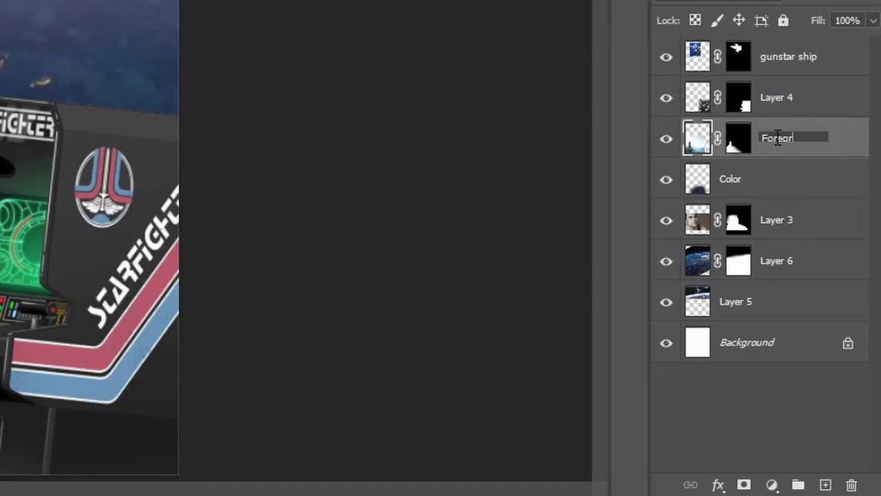
type("ound")
key("Return")
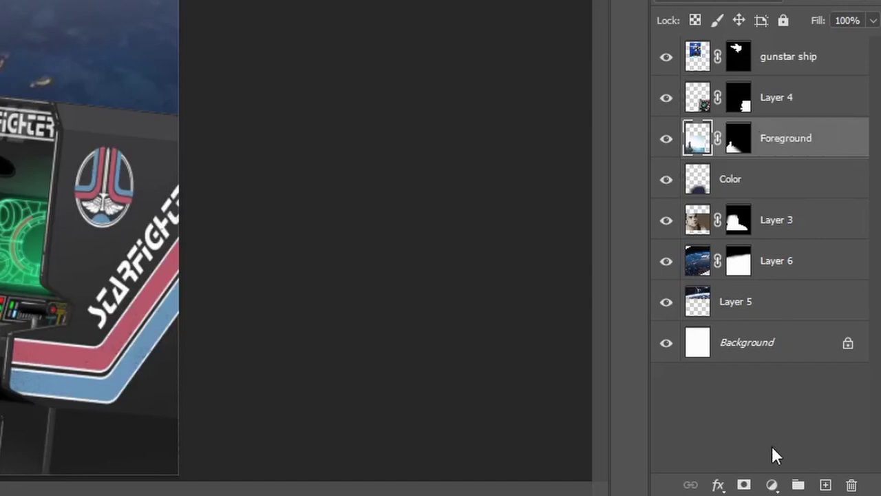
Step: Add a Curves adjustment layer above Foreground and pull the RGB curve down to darken the image
left_click(772, 485)
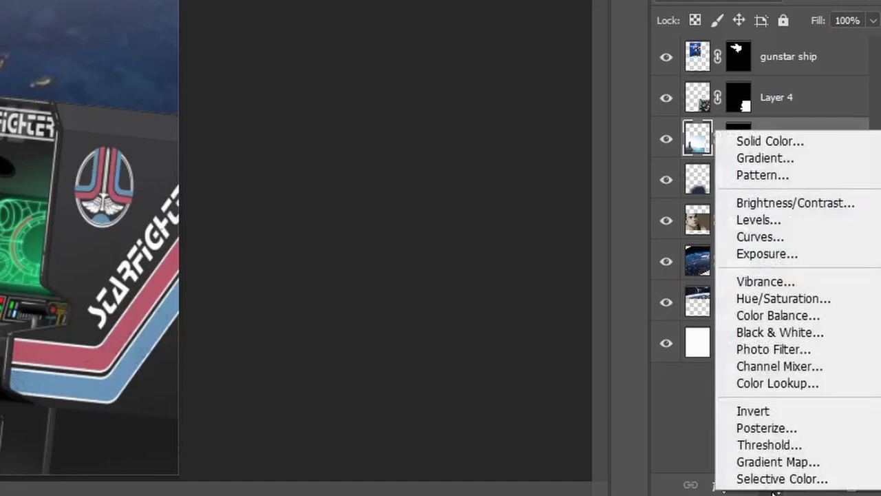
left_click(681, 433)
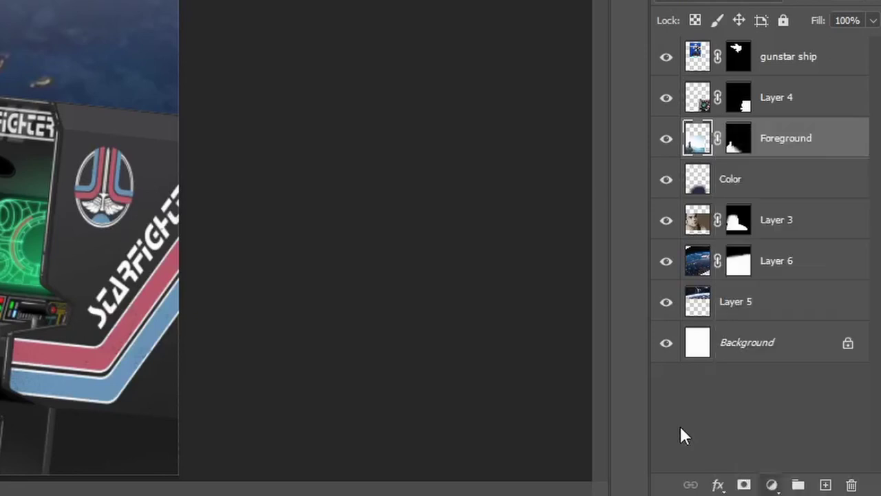
left_click(775, 486)
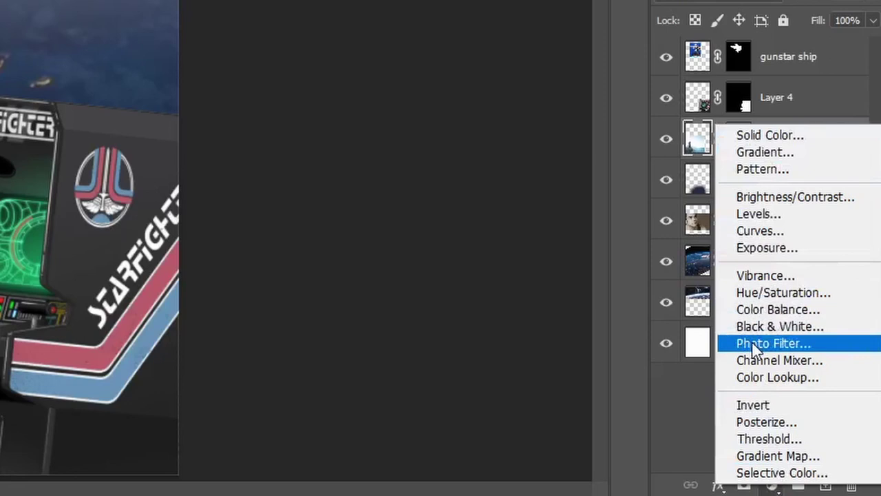
left_click(765, 231)
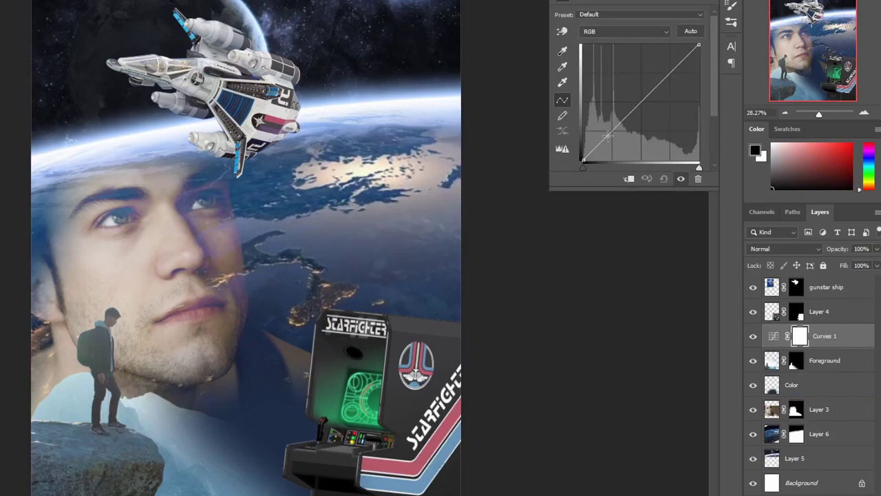
left_click_drag(600, 126, 627, 148)
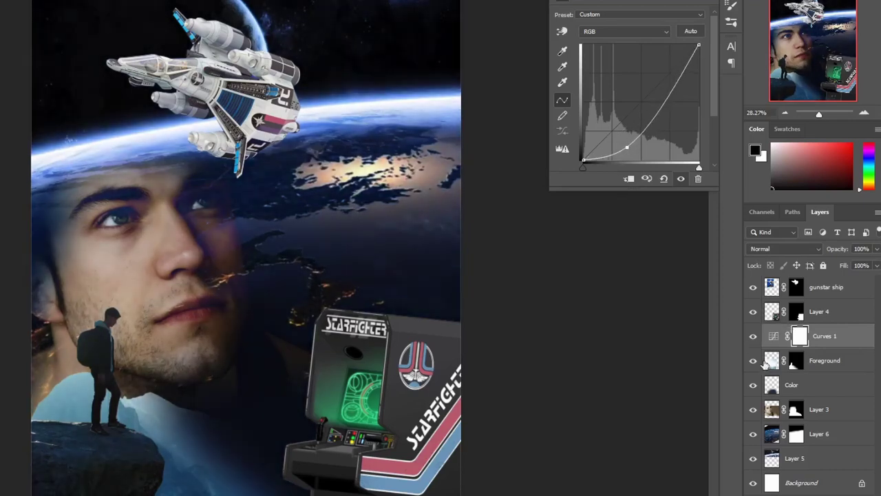
Step: Clip Curves 1 to the Foreground layer and reshape its curve with two points below the diagonal to darken the hiker and rock
left_click_drag(801, 369, 825, 346)
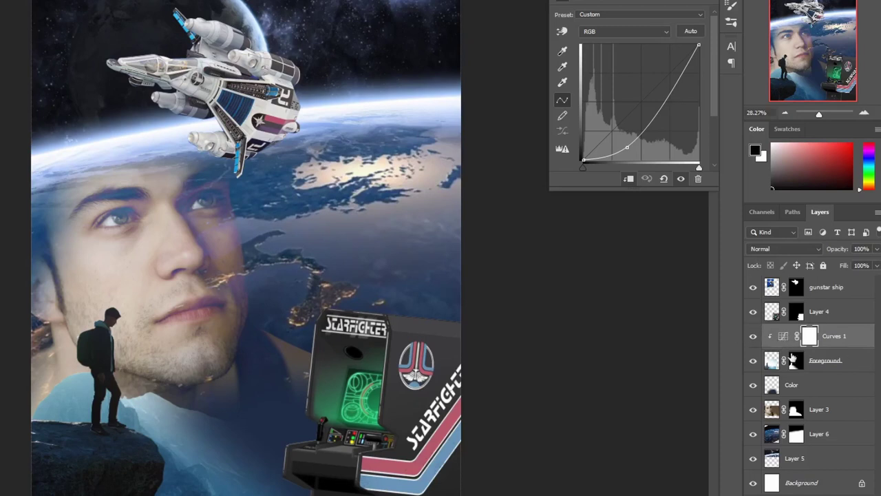
key("ctrl+alt+g")
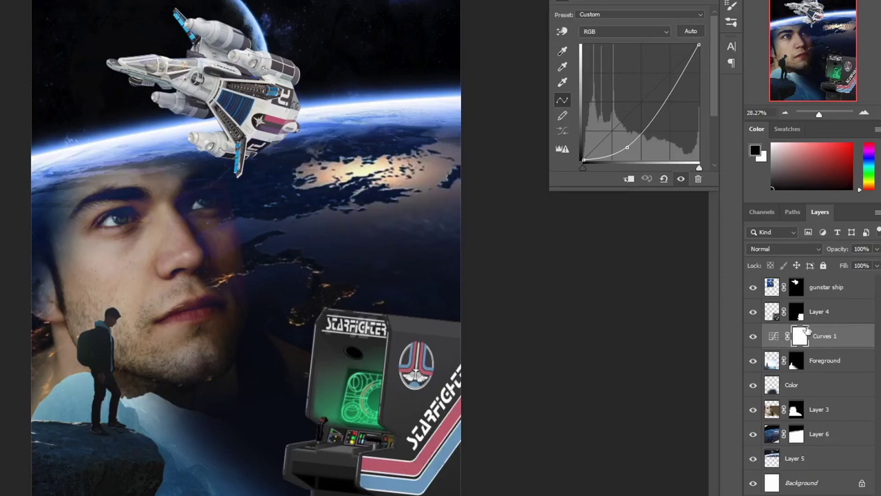
right_click(857, 341)
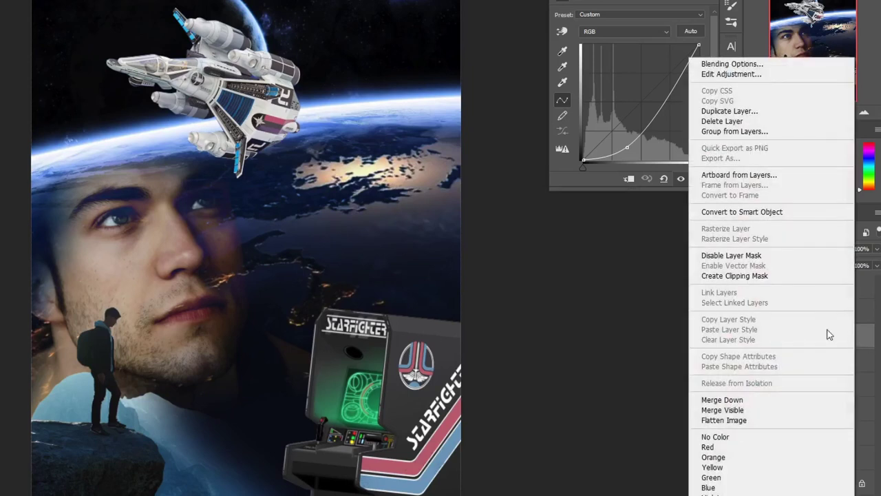
left_click(734, 275)
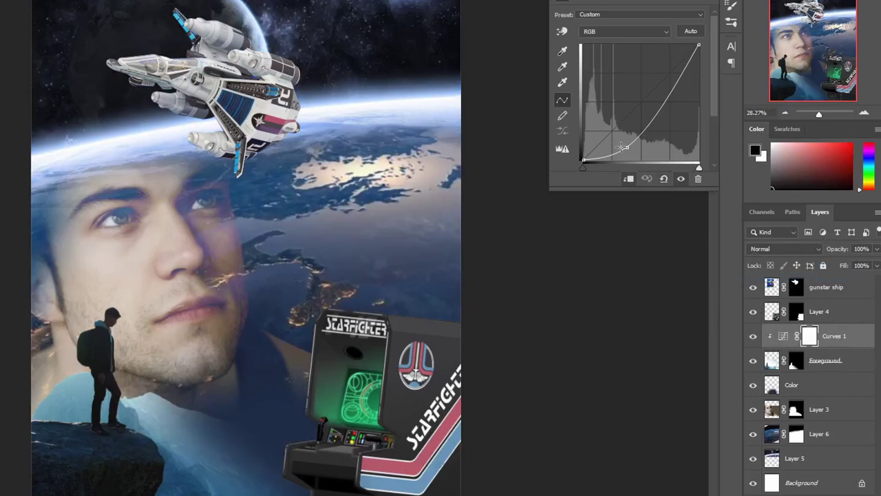
mouse_move(622, 147)
left_mouse_down()
mouse_move(578, 75)
mouse_move(632, 129)
mouse_move(590, 83)
mouse_move(620, 137)
mouse_move(614, 148)
left_mouse_up()
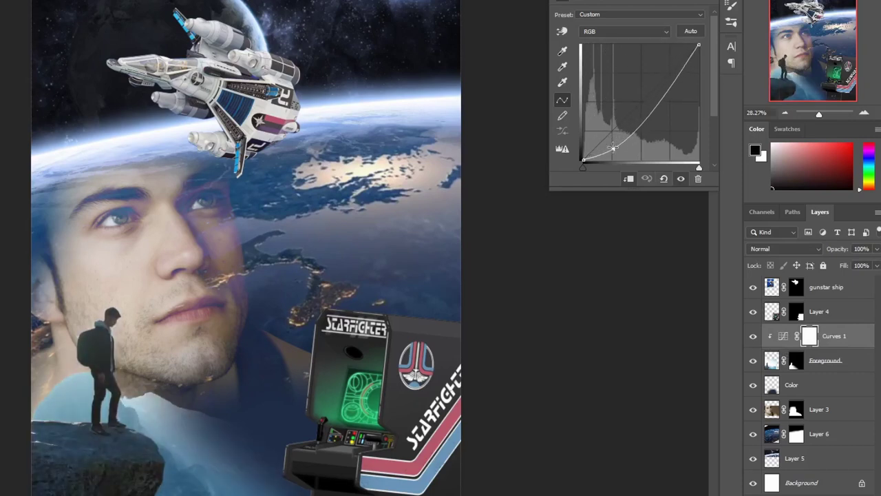
left_click_drag(642, 117, 668, 104)
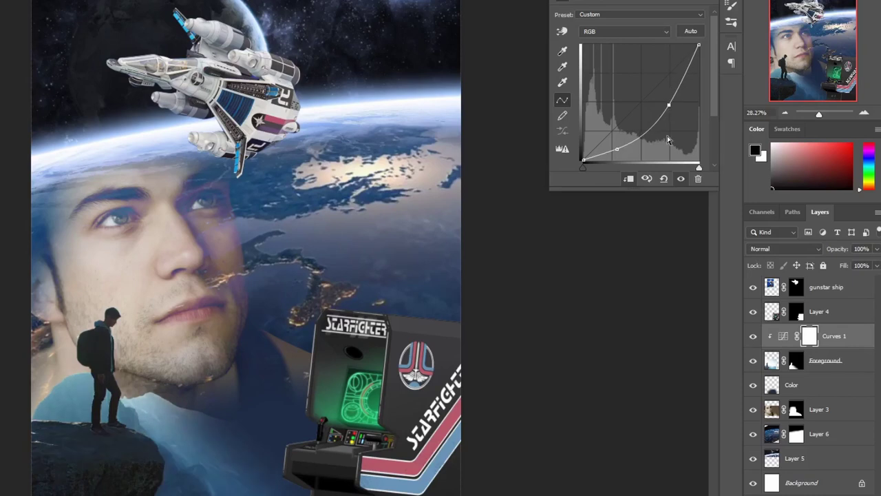
Step: Add a Color Balance adjustment layer directly above the portrait on Layer 3
left_click(861, 366)
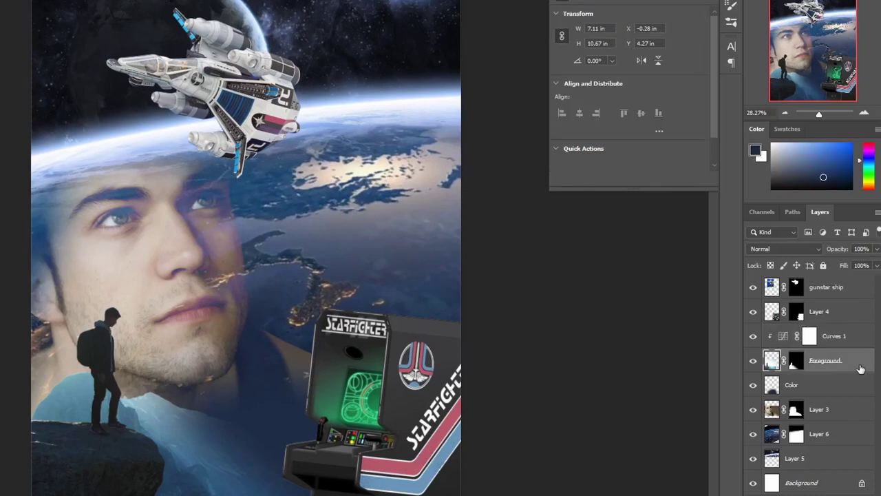
left_click(841, 409)
left_click(792, 495)
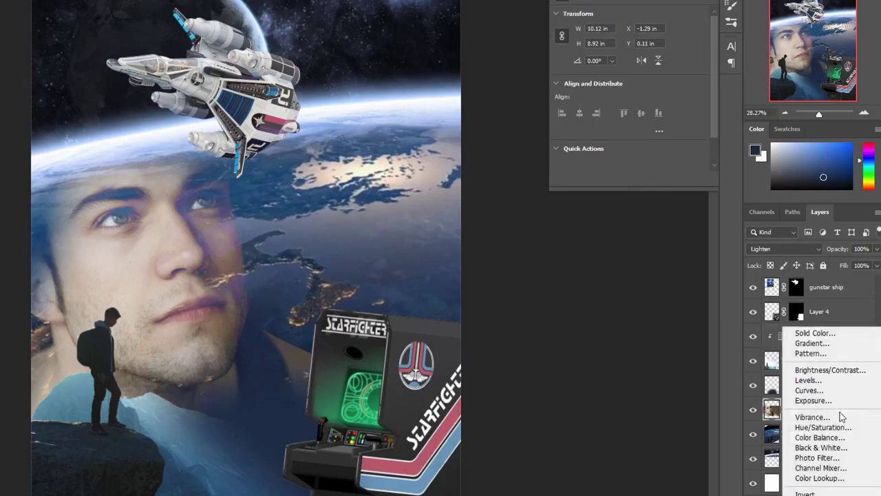
left_click(826, 438)
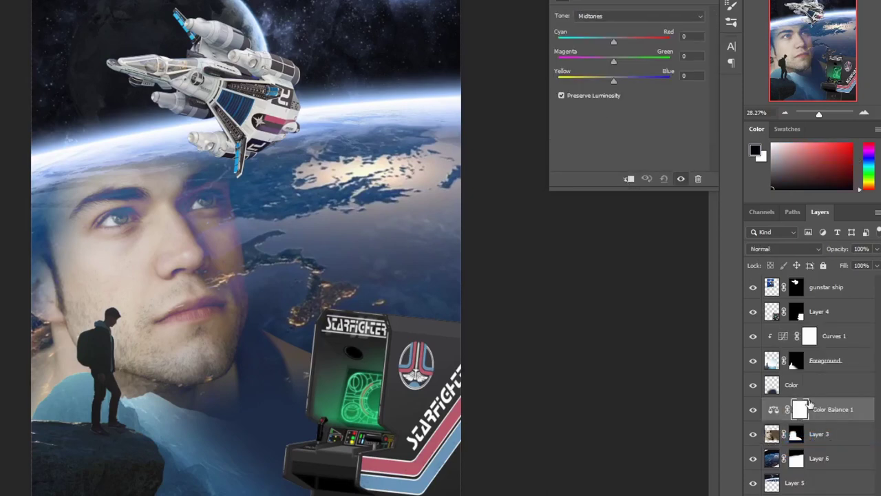
Step: Clip Color Balance 1 to the portrait on Layer 3 and set its midtones to cyan-red -48, magenta-green +5, yellow-blue +85
right_click(860, 415)
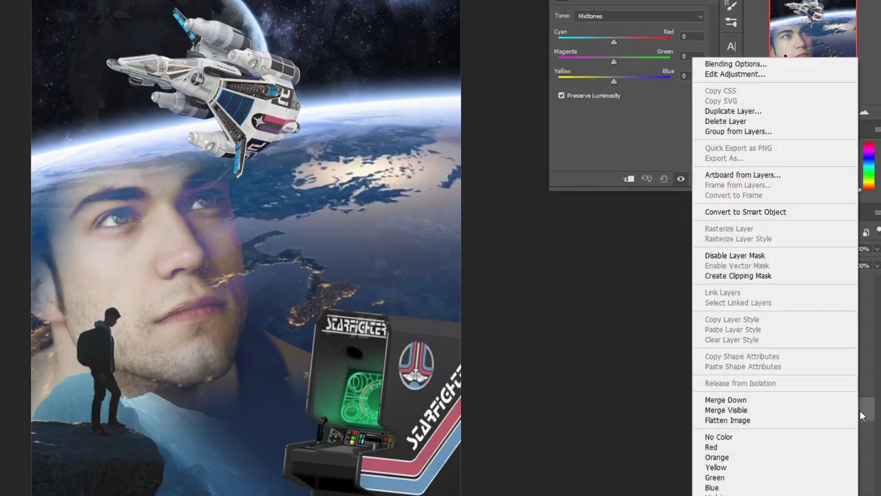
left_click(740, 275)
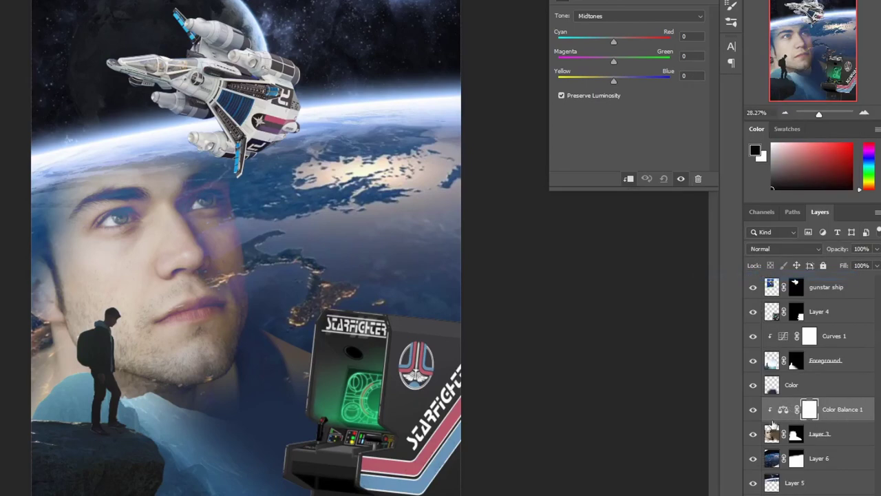
left_click_drag(614, 41, 587, 44)
left_click_drag(614, 80, 661, 79)
mouse_move(616, 60)
left_mouse_down()
mouse_move(641, 61)
mouse_move(617, 69)
left_mouse_up()
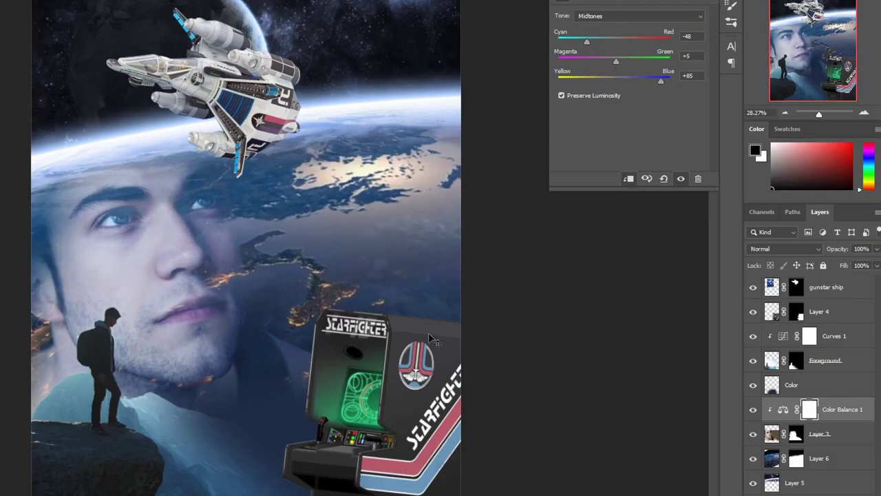
Step: Rename Layer 4, which holds the arcade cabinet, as Arcade Cab
left_click(839, 312)
double_click(823, 312)
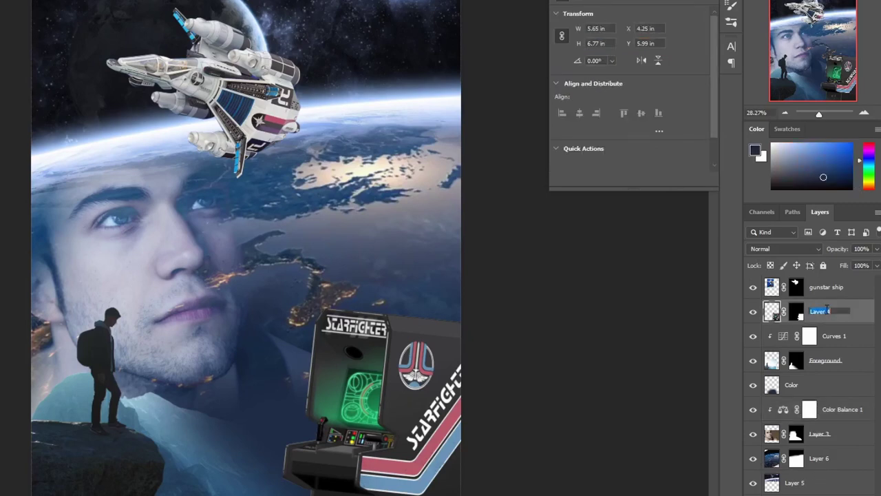
type("Arcade Cab")
key("Return")
Step: Add a Color Balance adjustment clipped to Arcade Cab, shifting its midtones to about -45 toward cyan, +86 toward blue and slightly toward green
left_click(823, 494)
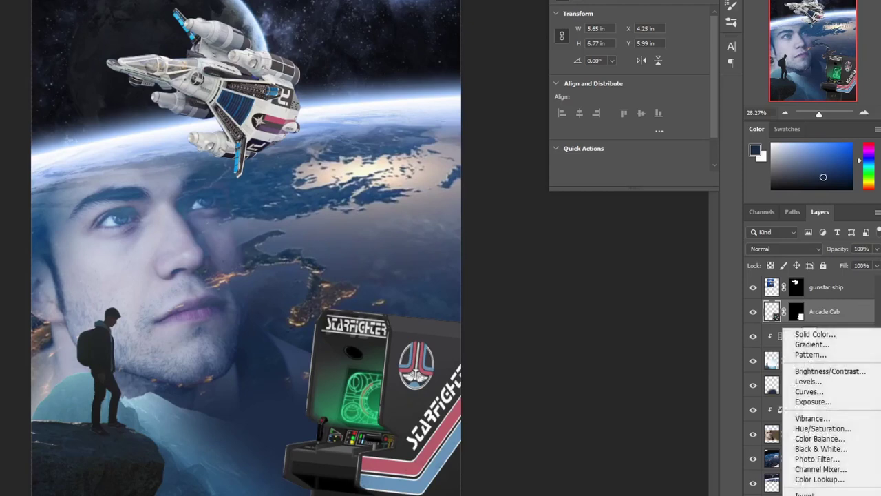
left_click(819, 439)
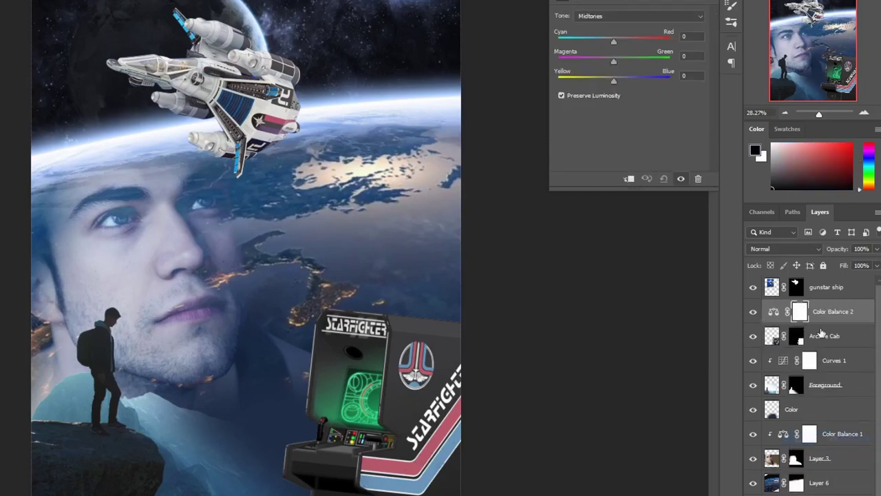
left_click(843, 321, "alt")
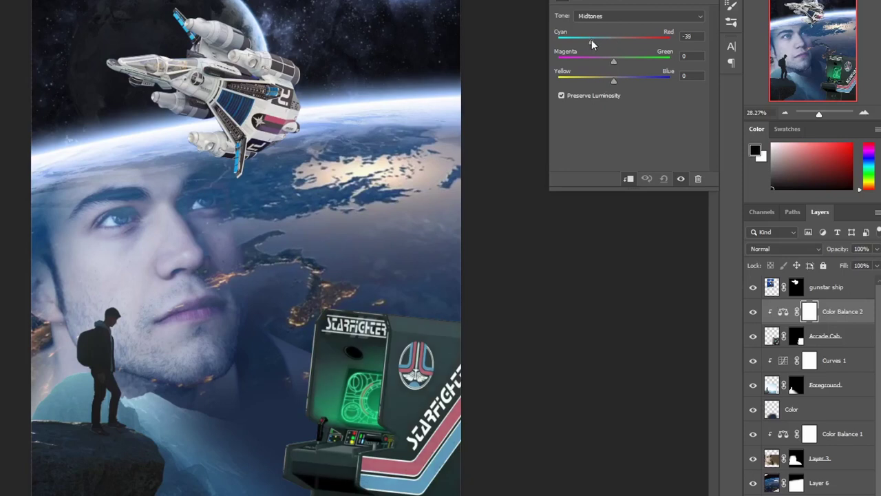
left_click_drag(587, 47, 590, 47)
left_click_drag(626, 82, 663, 80)
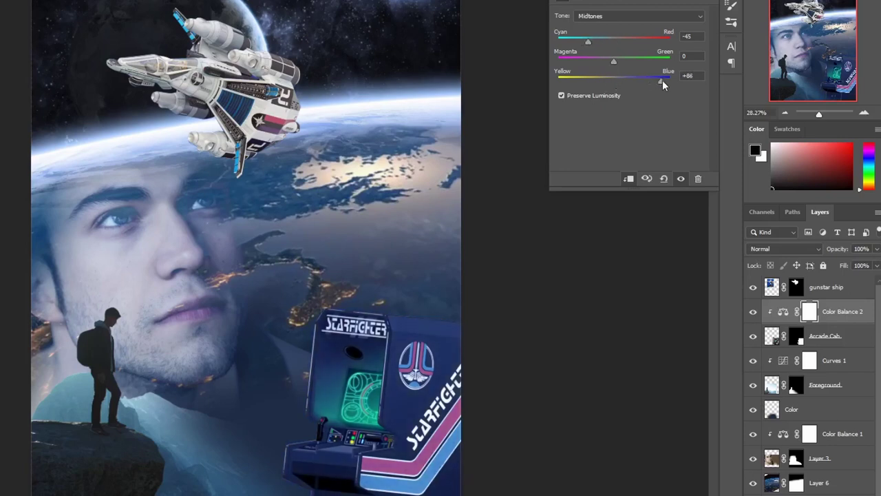
mouse_move(613, 63)
left_mouse_down()
mouse_move(592, 63)
mouse_move(620, 77)
left_mouse_up()
Step: Add a Brightness/Contrast adjustment directly above Arcade Cab, clipped to it, with moderately lowered brightness and a contrast of 72
left_click(856, 343)
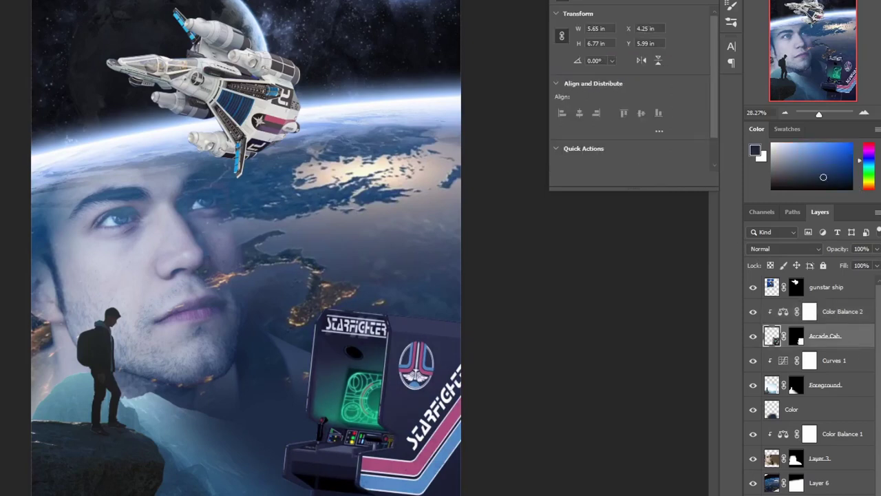
left_click(823, 492)
left_click(830, 371)
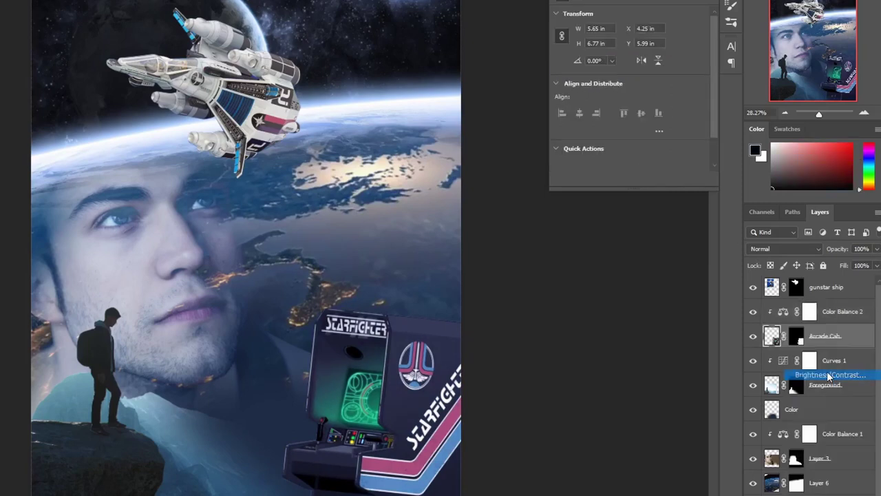
left_click_drag(626, 45, 610, 51)
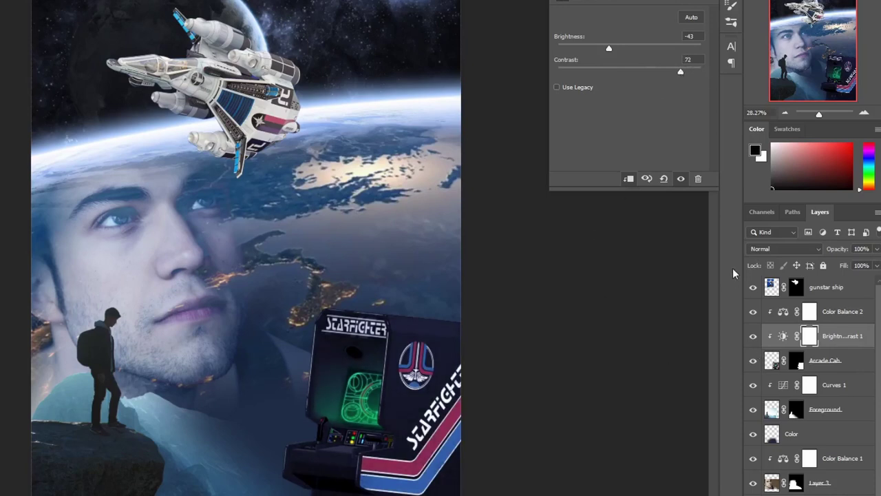
left_click_drag(608, 48, 619, 49)
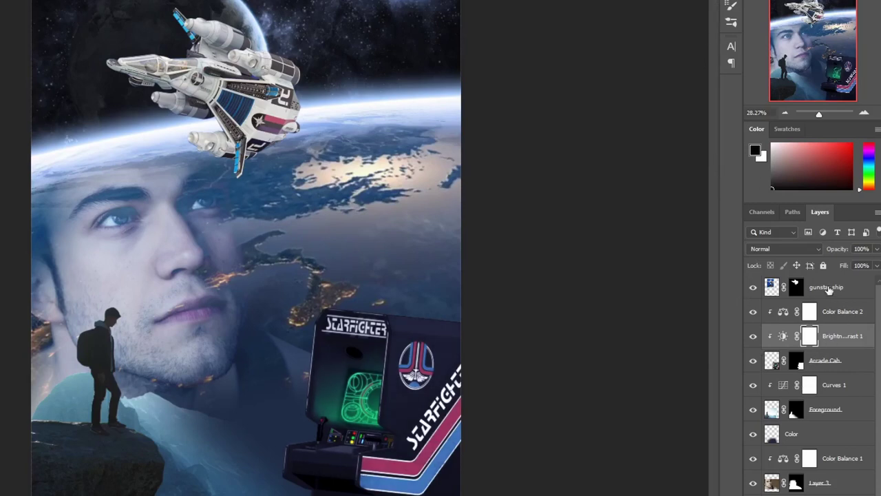
Step: Add a Levels adjustment clipped to the gunstar ship layer and set its RGB input levels to 54, 0.73 and 241
left_click(860, 295)
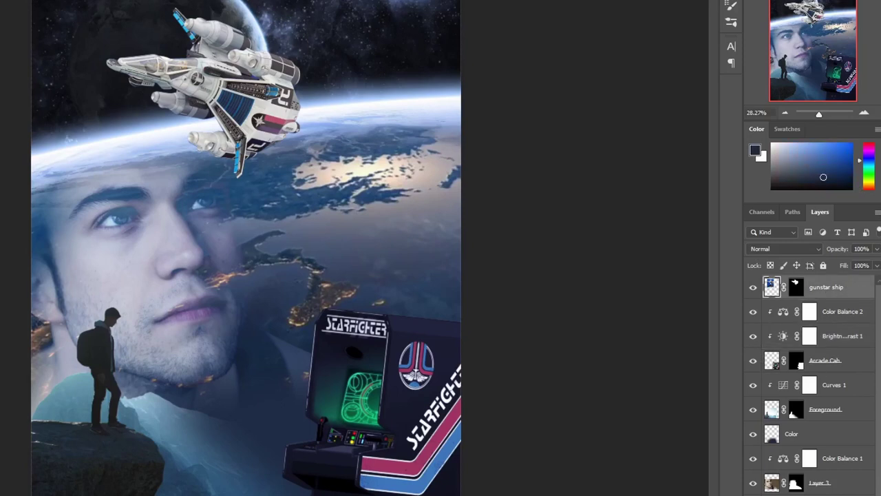
left_click(785, 495)
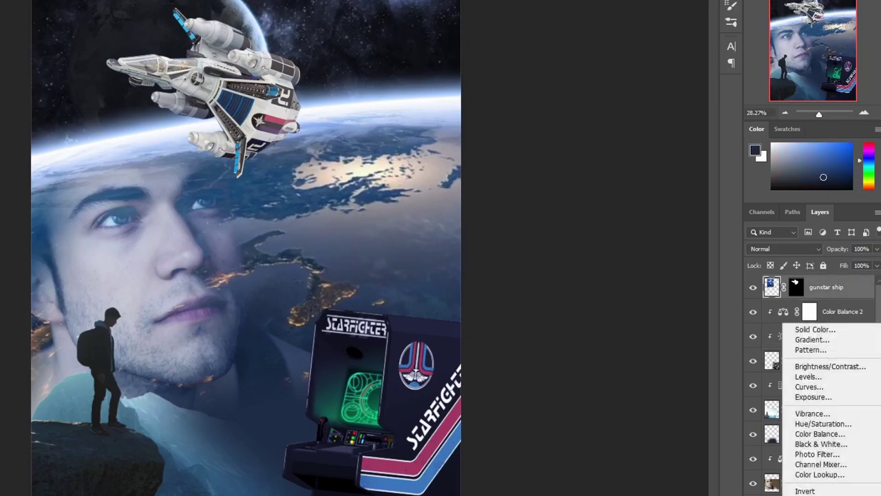
left_click(809, 376)
left_click_drag(576, 106, 587, 103)
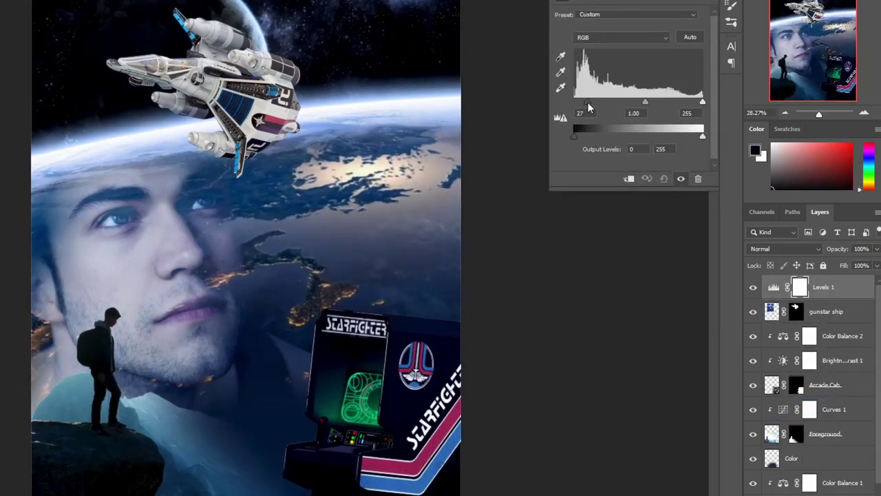
left_click(844, 298, "alt")
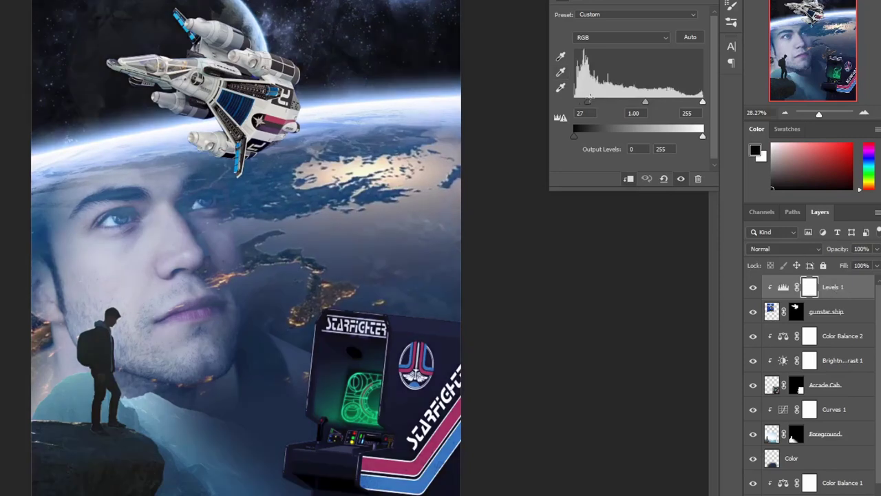
left_click_drag(590, 106, 602, 104)
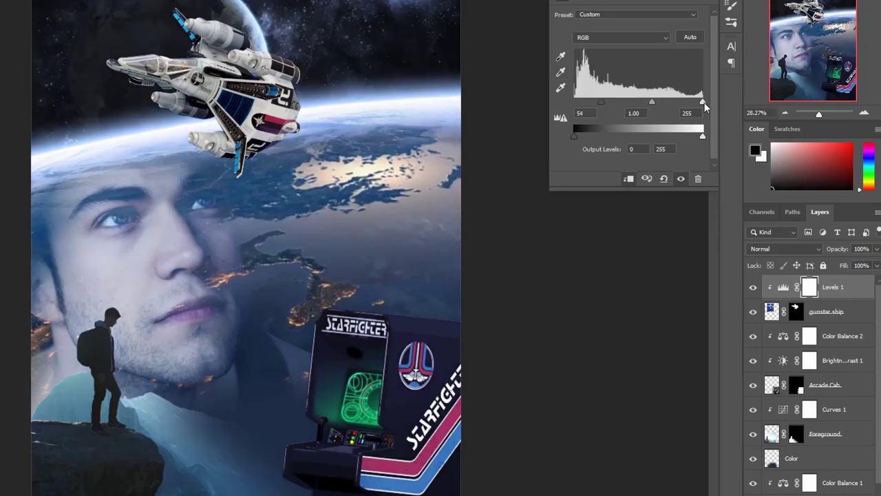
left_click_drag(703, 103, 660, 108)
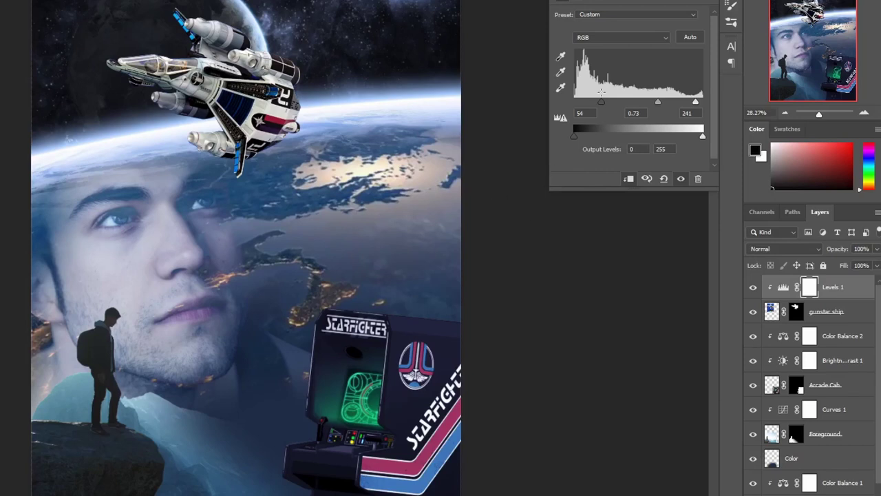
left_click(562, 108)
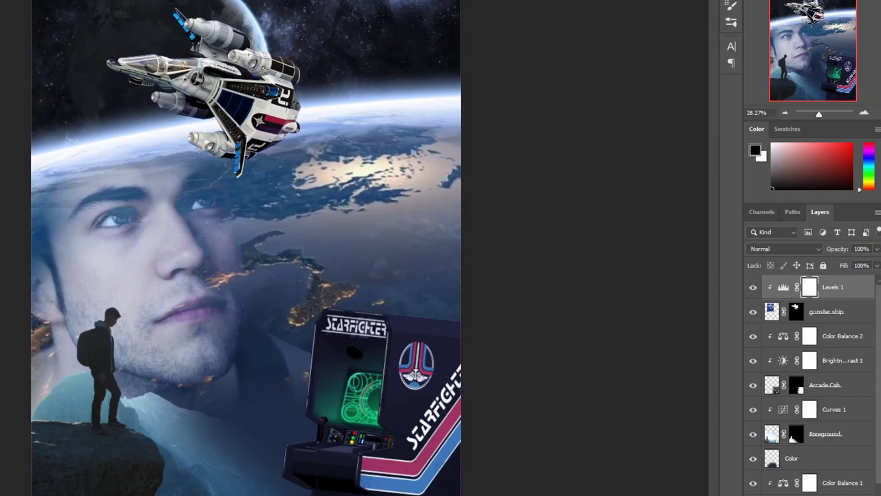
Step: Move the gunstar ship down about 0.32 in over the planet's horizon
left_click(772, 311)
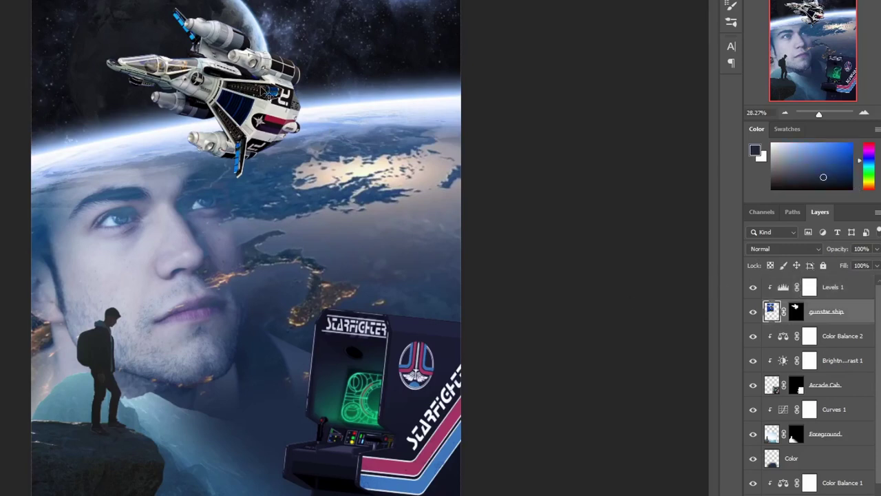
mouse_move(267, 91)
left_mouse_down()
mouse_move(275, 116)
mouse_move(210, 103)
mouse_move(207, 85)
mouse_move(263, 96)
left_mouse_up()
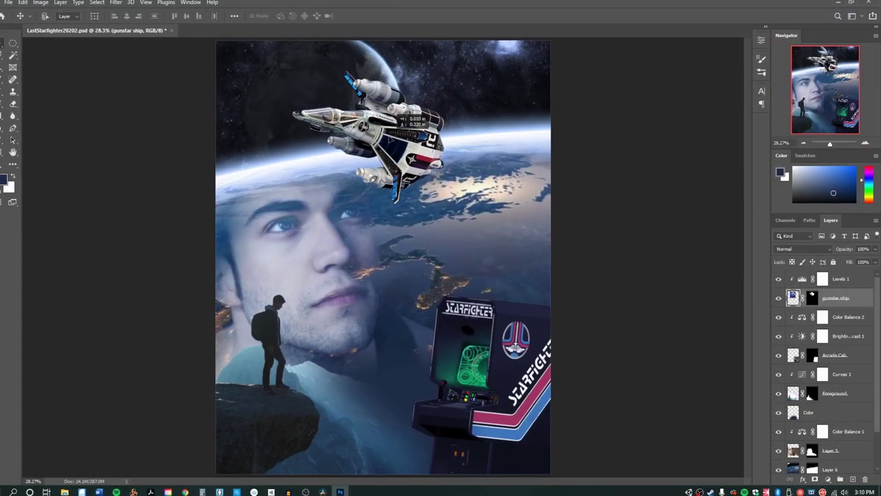
left_click_drag(399, 114, 401, 114)
Step: Select all layers from Levels 1 down to Layer 5, excluding Background, and move them upward together to free the poster's lower edge
left_click(858, 280)
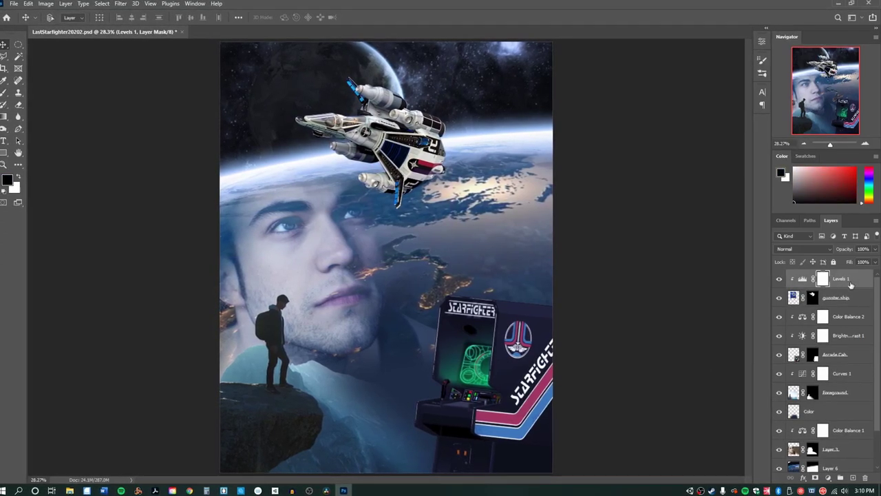
left_click(851, 283)
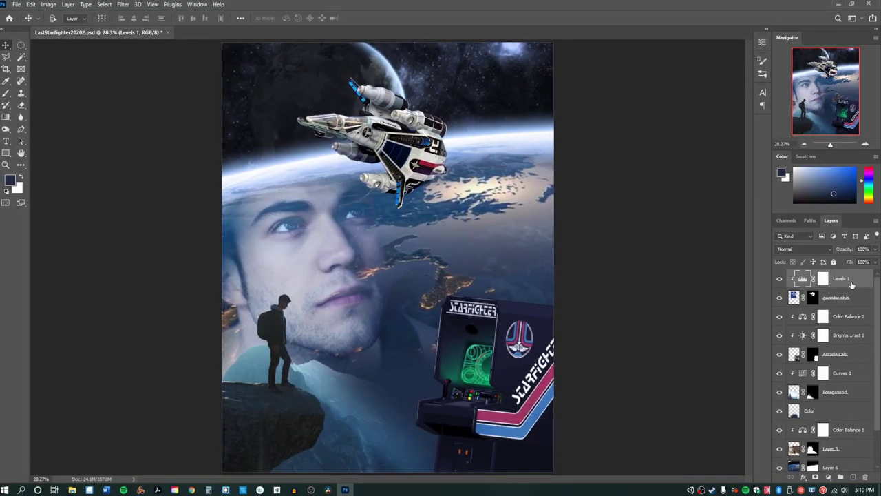
scroll(826, 386, "down", 2)
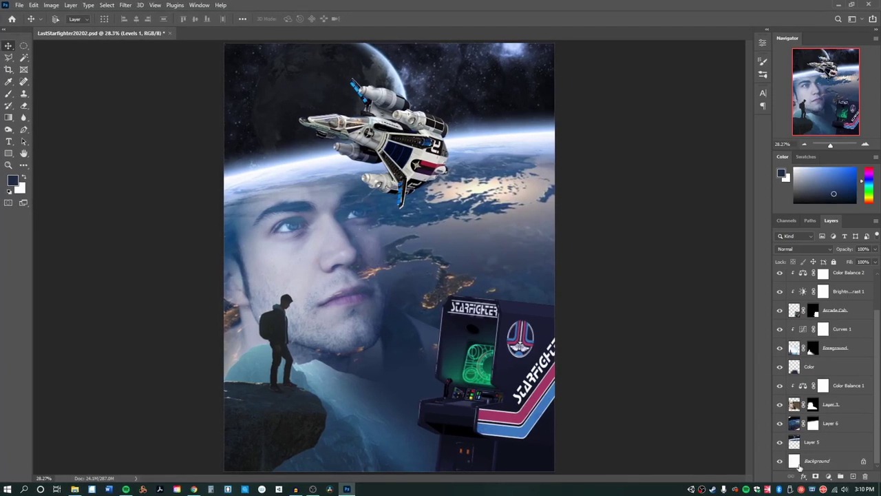
left_click(850, 444, "shift")
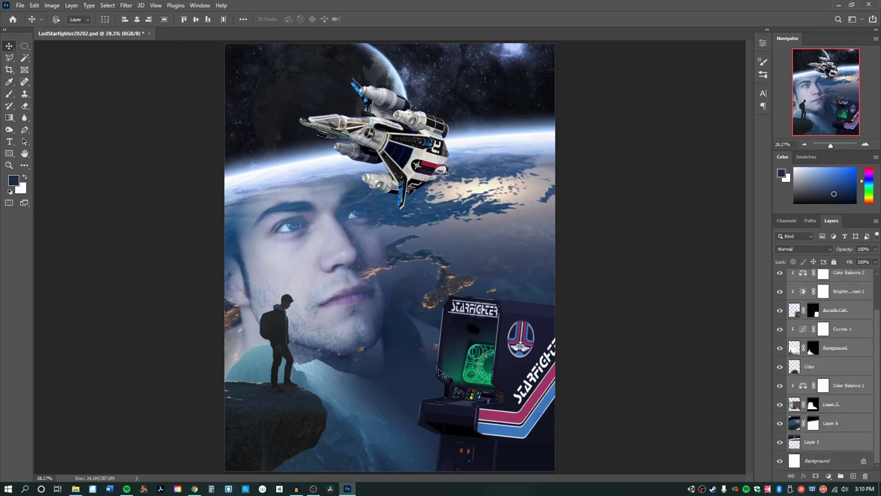
left_click_drag(444, 374, 448, 342)
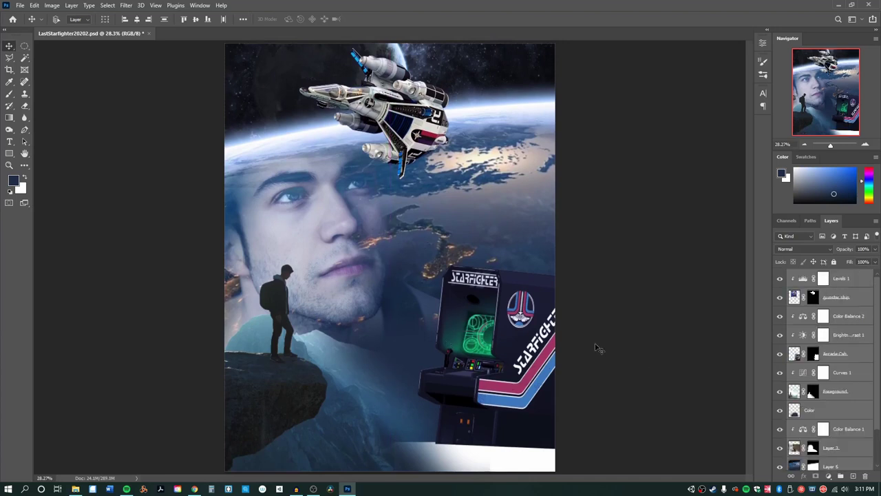
Step: Create a new empty layer above Levels 1 and choose the Gradient tool
left_click(853, 280)
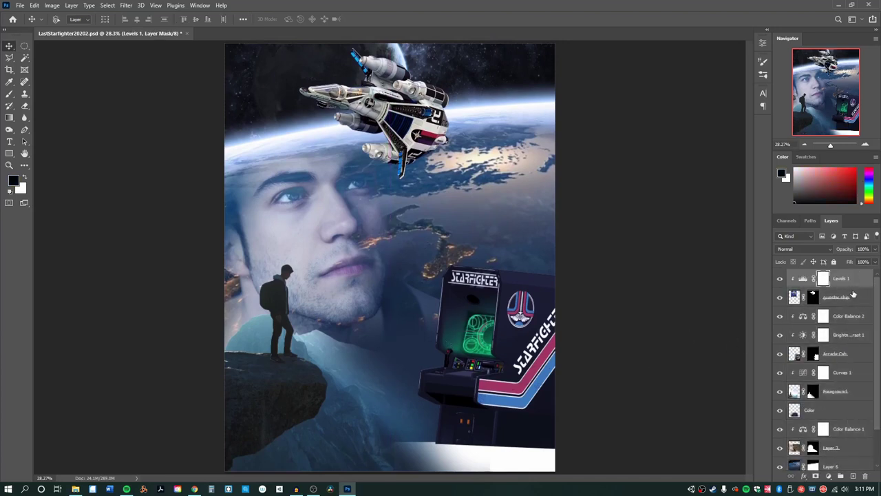
left_click(854, 477)
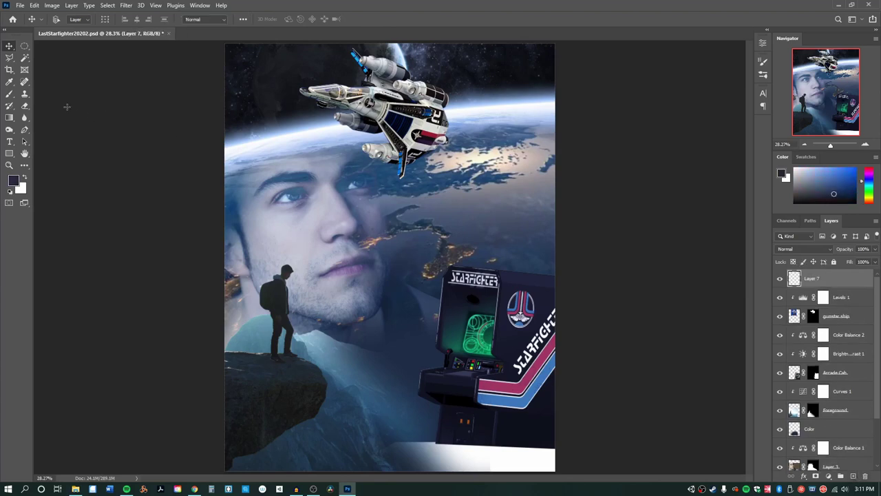
left_click(9, 118)
right_click(6, 120)
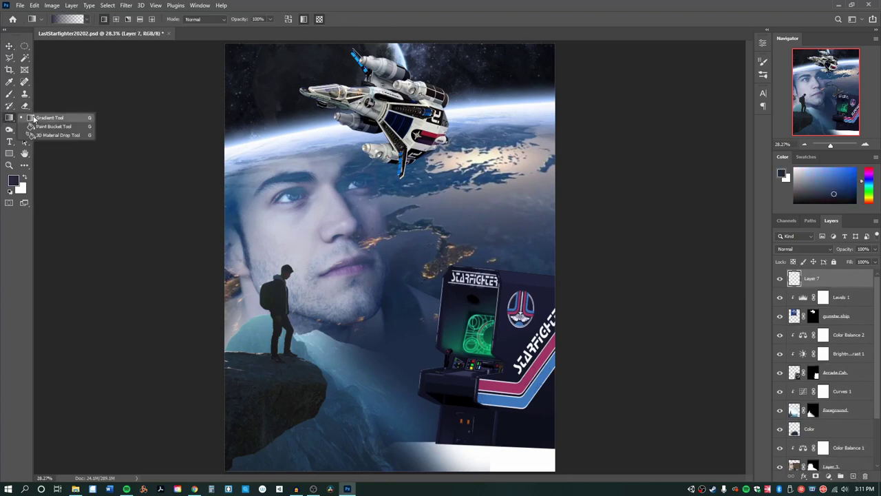
left_click(55, 119)
key("i")
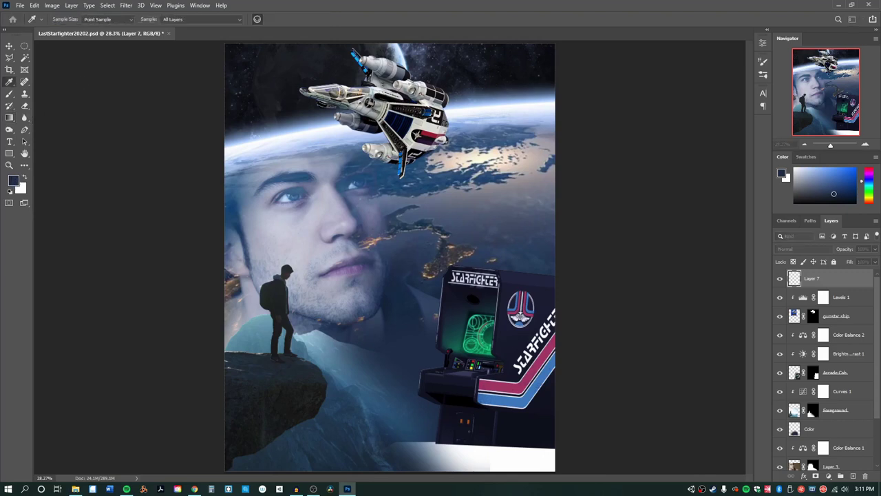
left_click(477, 329)
key("g")
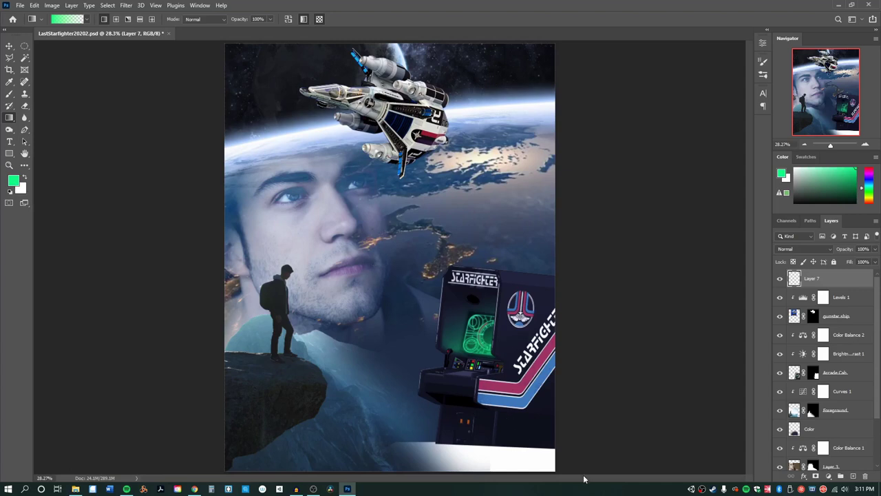
Step: Sample the dark navy of the arcade cabinet's base and draw a foreground-to-transparent gradient on Layer 7, fading upward from the poster's bottom
key("i")
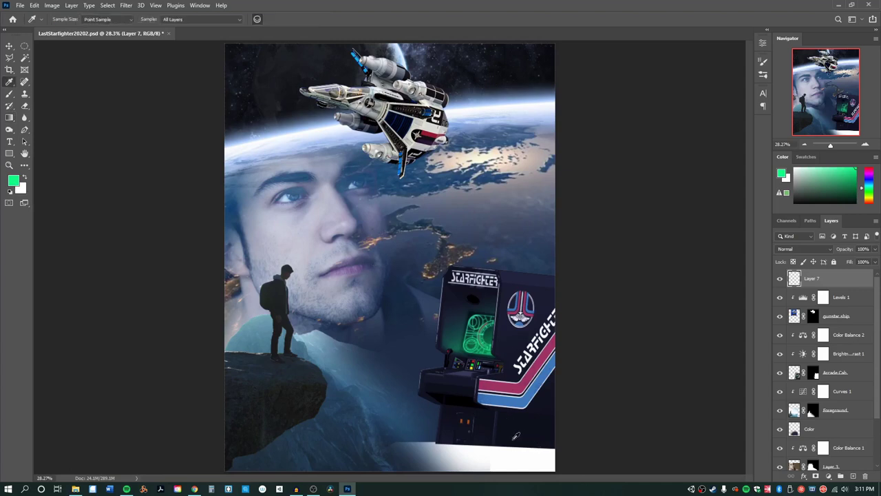
left_click(515, 436)
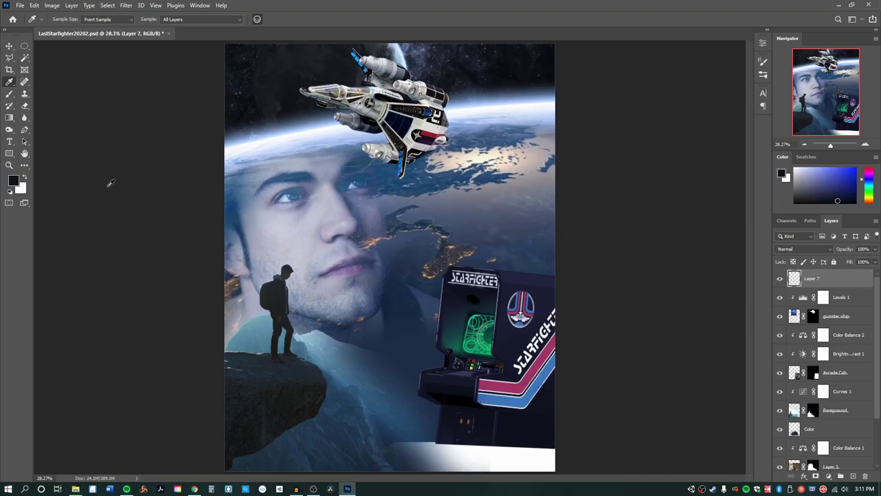
key("g")
left_click_drag(403, 436, 402, 377)
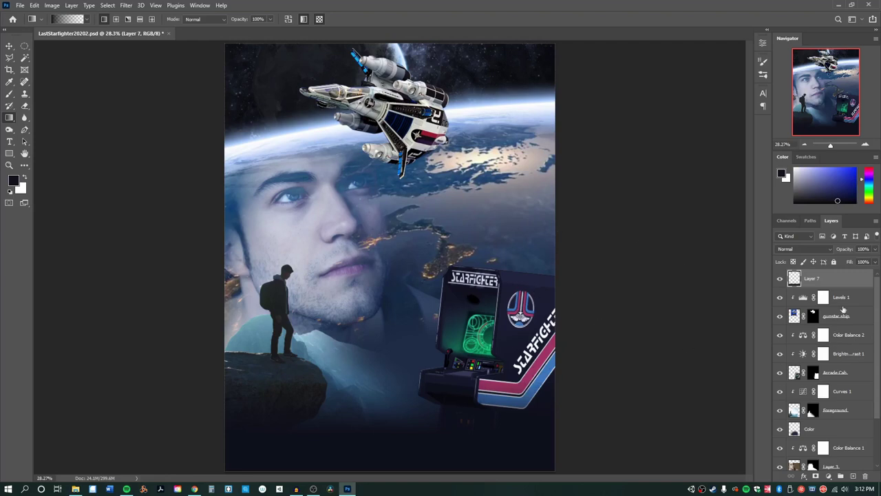
Step: Create a new empty layer directly above Color Balance 2 and release it from the arcade cabinet's clipping mask
left_click(870, 319)
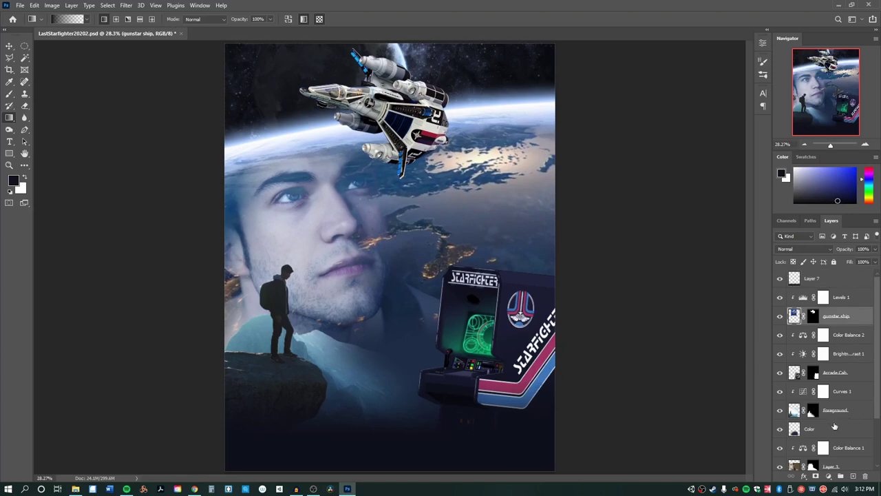
left_click(856, 376)
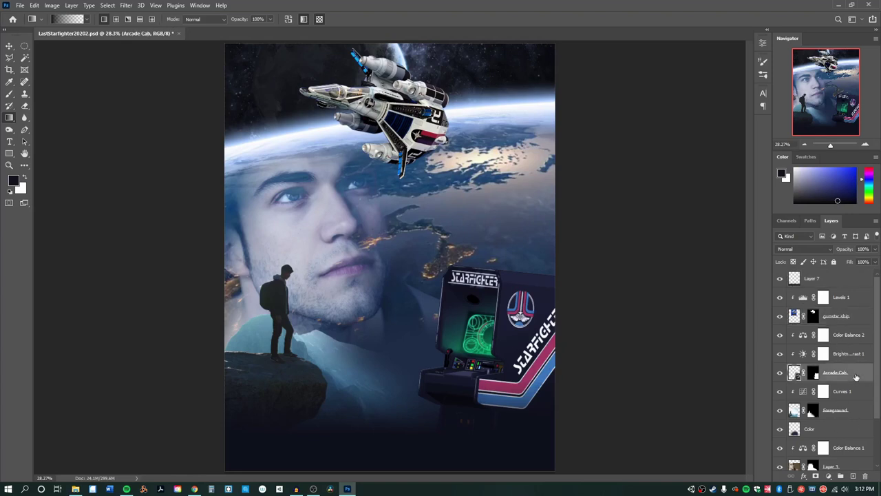
left_click(853, 475)
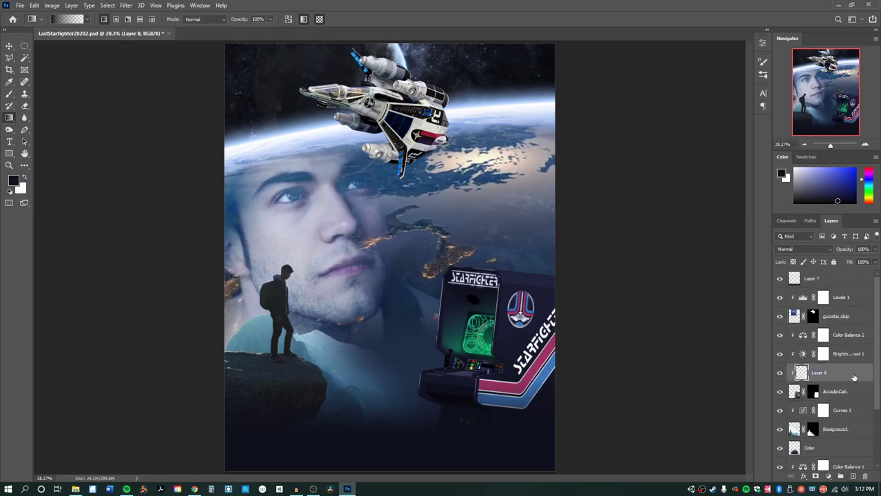
left_click_drag(854, 375, 849, 331)
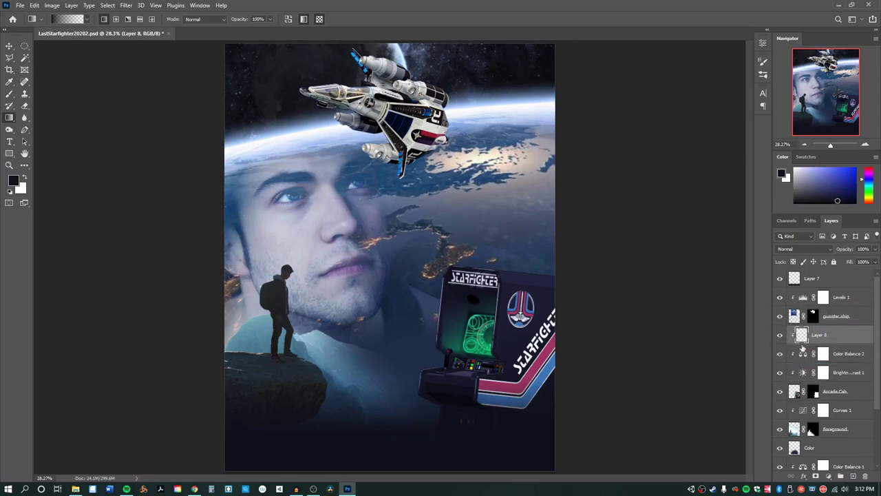
right_click(852, 337)
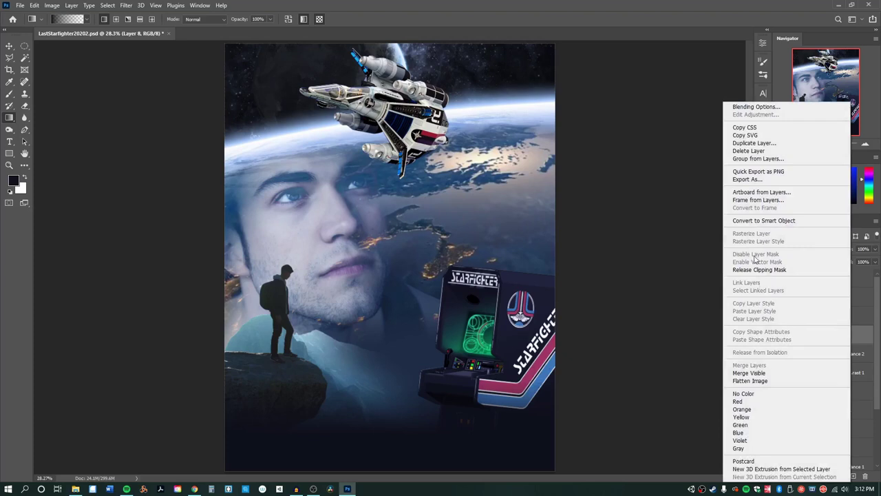
left_click(767, 269)
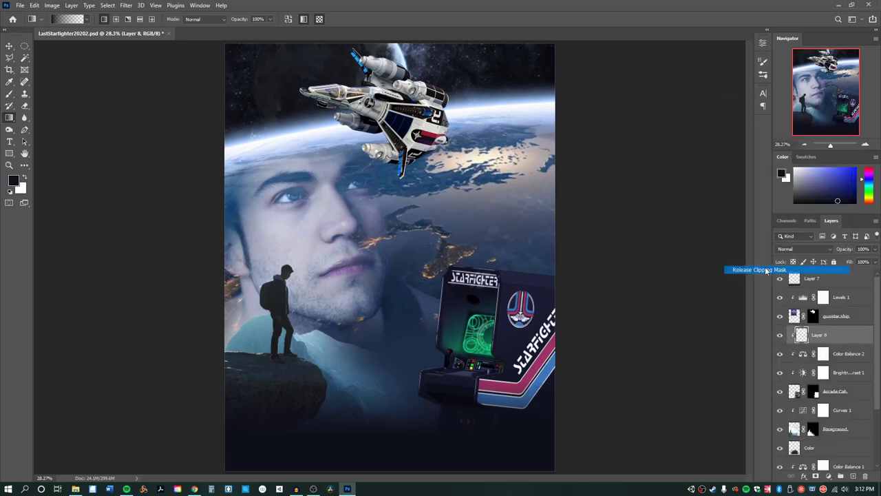
Step: Rename the new layer above Color Balance 2 as Arcade Glow
double_click(816, 336)
type("A")
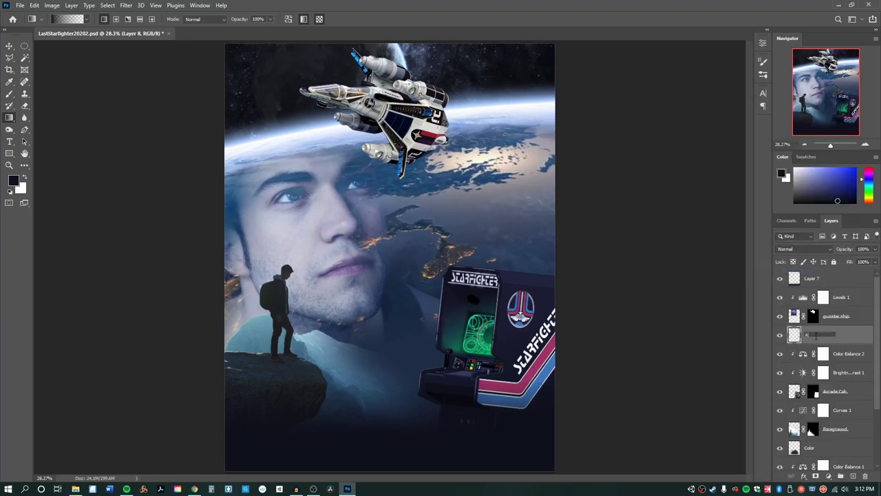
type("rcade Glow")
key("Return")
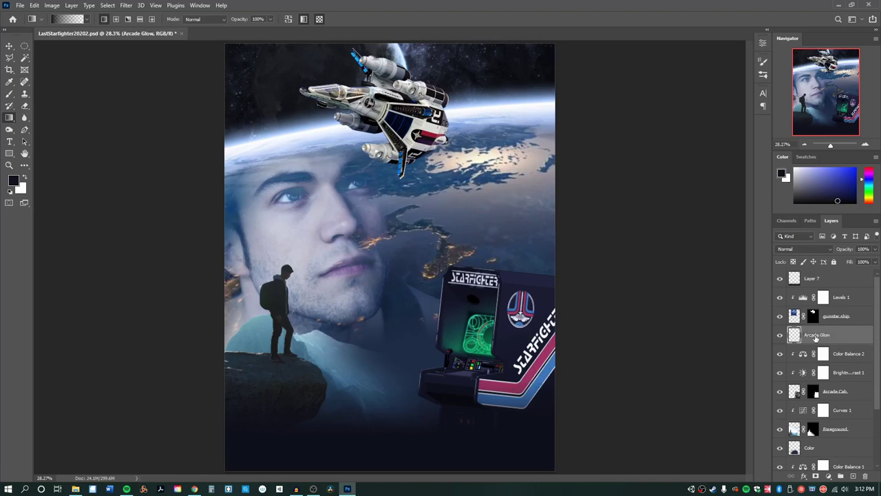
Step: Make a polygonal selection that fans out from the arcade cabinet's front opening to beyond the poster's left edge
key("l")
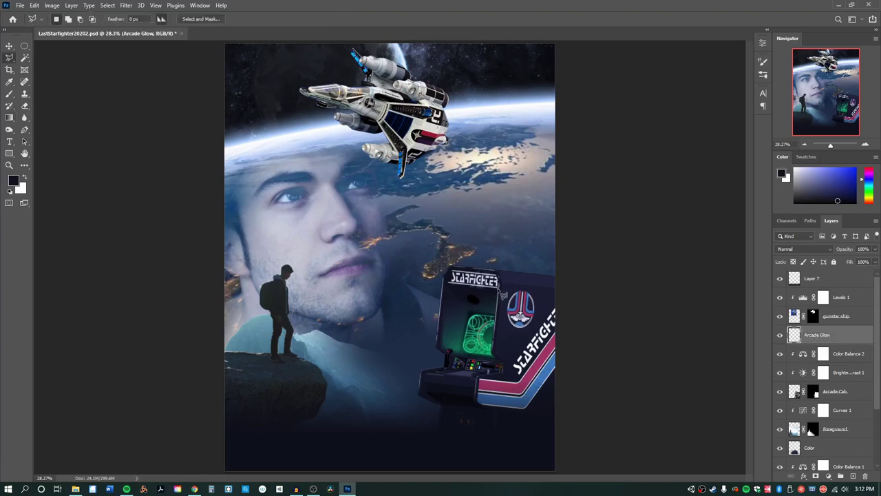
left_click(475, 271)
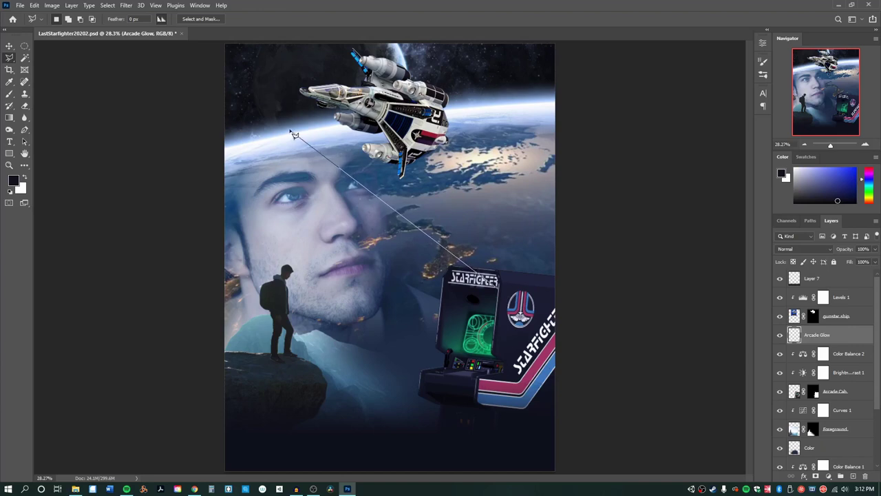
left_click(212, 78)
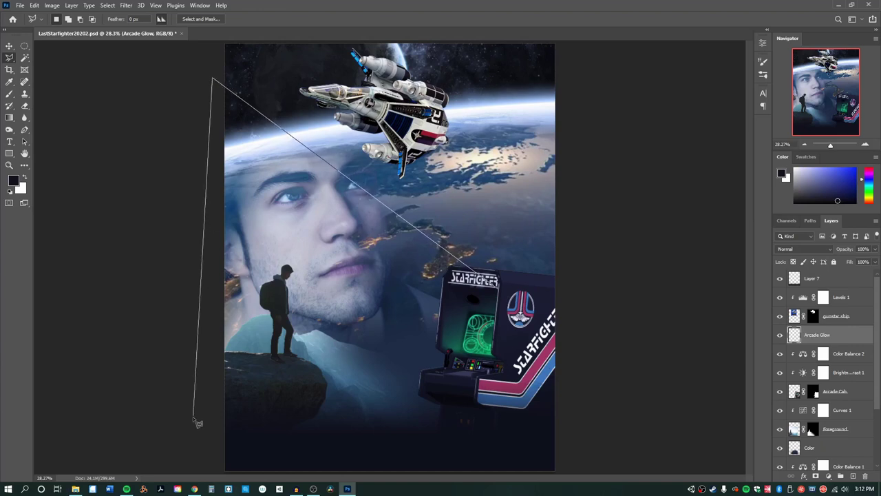
left_click(201, 463)
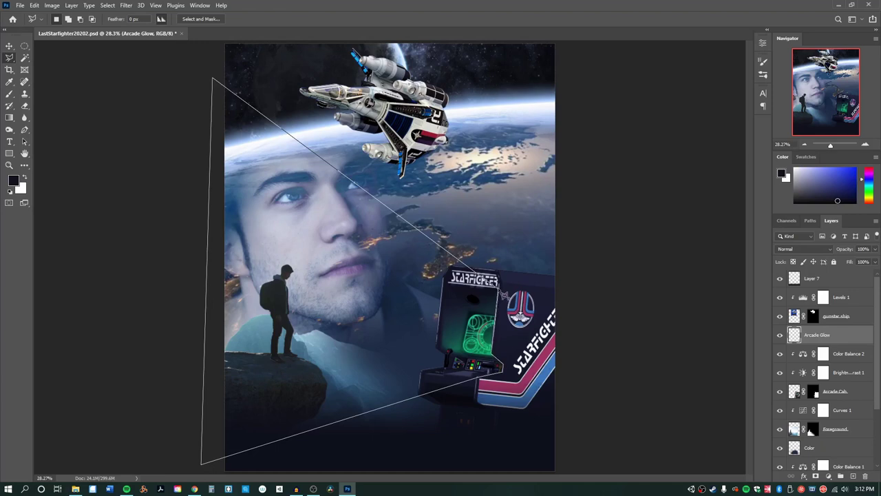
double_click(504, 369)
Step: Set up a radial foreground-to-transparent gradient with the foreground color set to bright green 00ff8a
key("g")
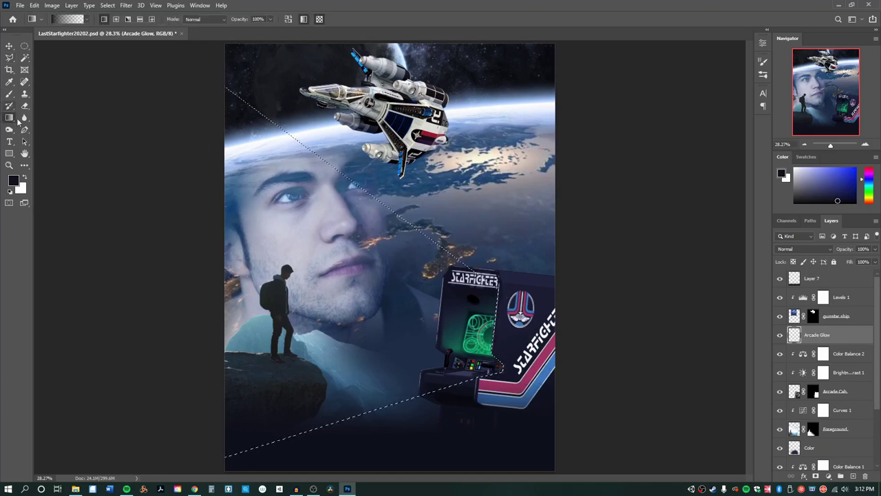
left_click(104, 20)
left_click(13, 181)
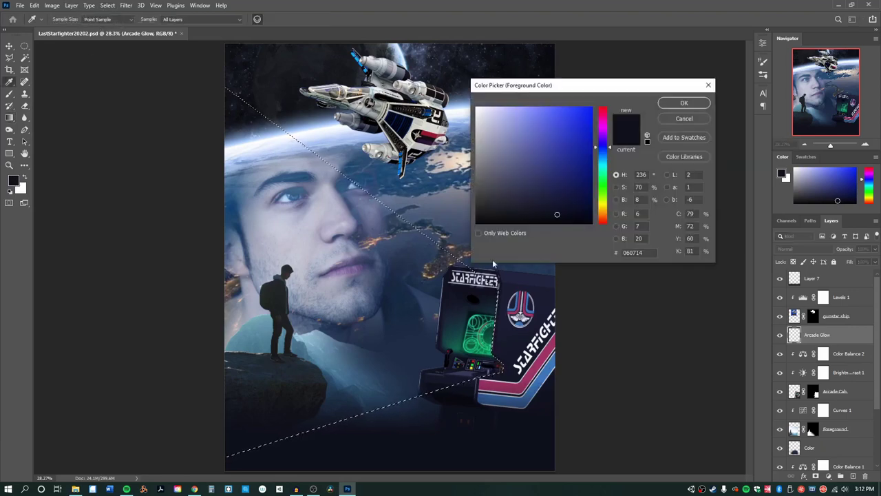
left_click_drag(604, 167, 606, 176)
left_click(575, 126)
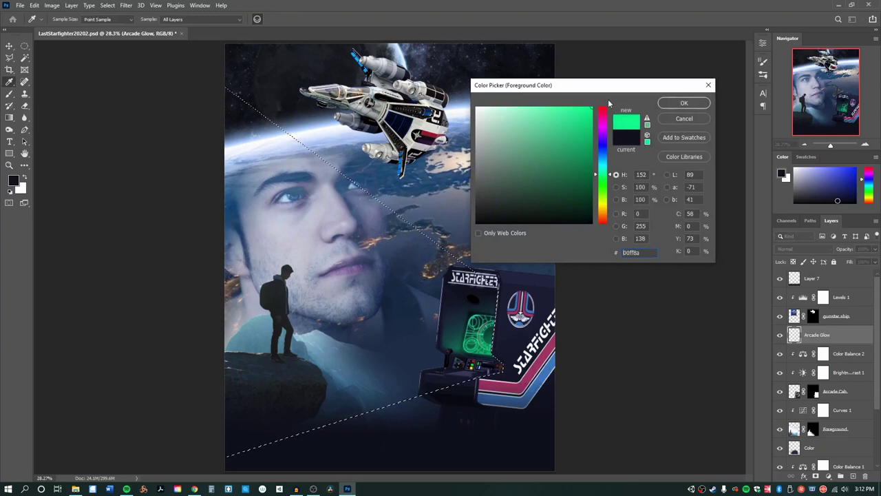
left_click(684, 102)
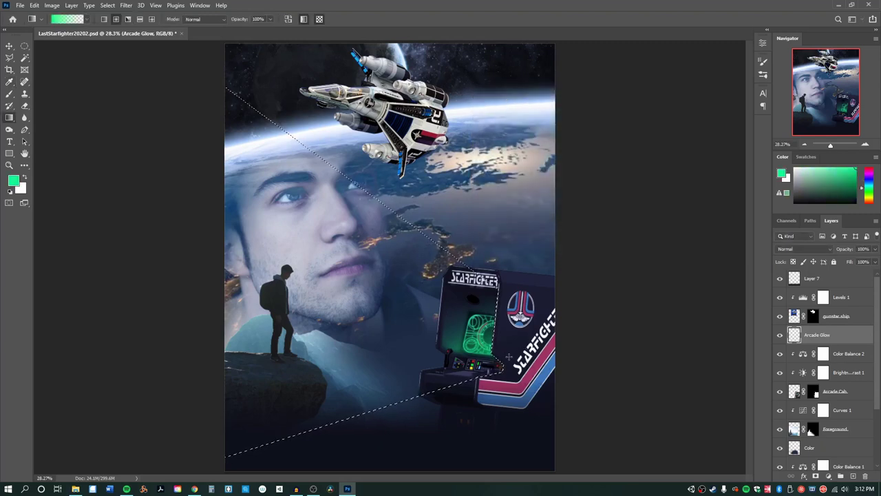
Step: Try a full-strength green gradient across the light-cone selection, undo it, and set the gradient opacity to 46%
left_click_drag(509, 357, 325, 300)
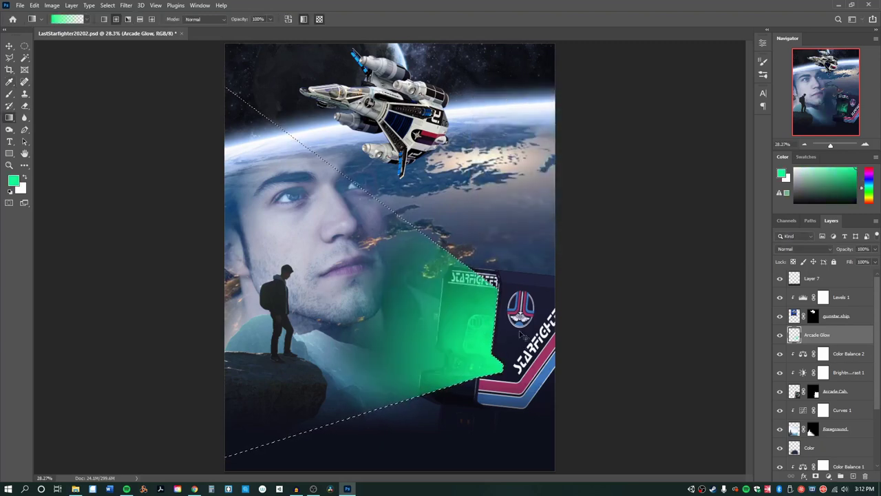
key("ctrl+z")
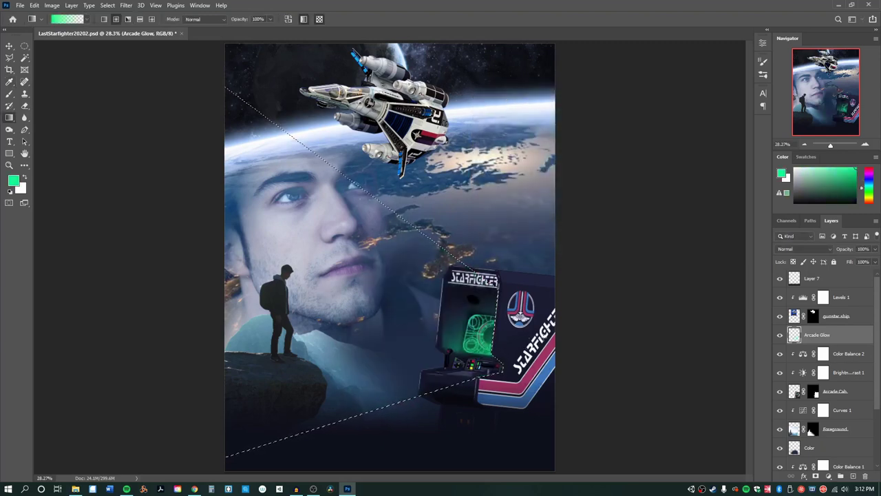
left_click(271, 20)
left_click(241, 30)
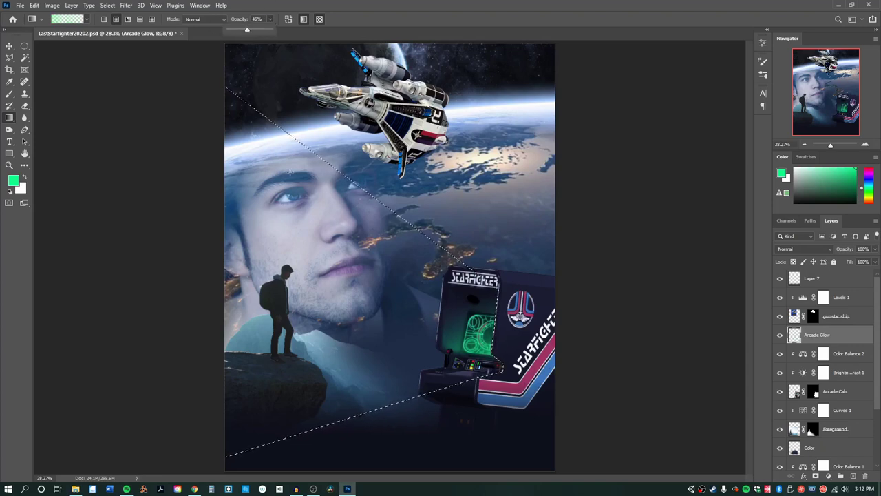
Step: Fill the light-cone selection with a 46% green radial gradient fading from the cabinet toward the portrait, and deselect
left_click_drag(502, 342, 305, 296)
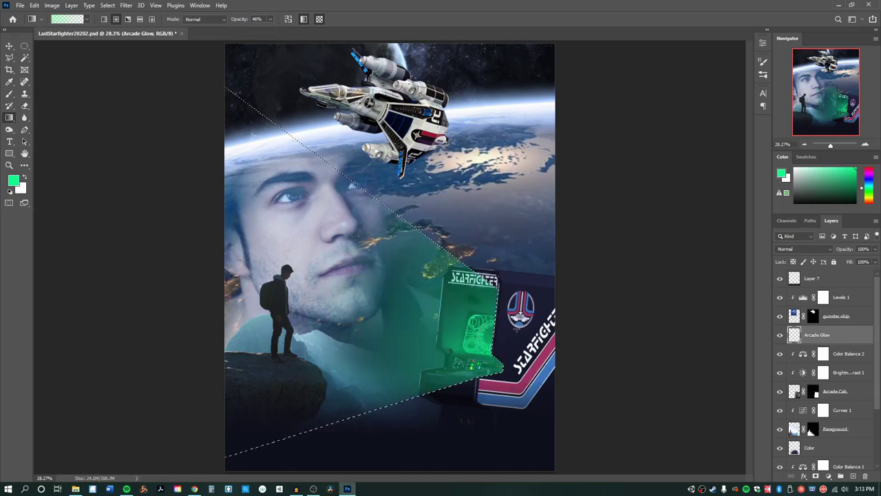
key("ctrl+z")
left_click_drag(548, 344, 355, 317)
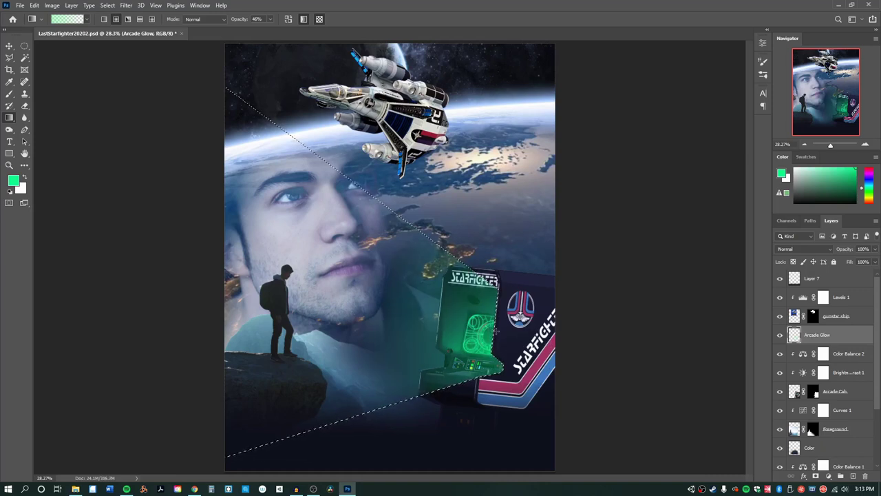
key("l")
key("ctrl+d")
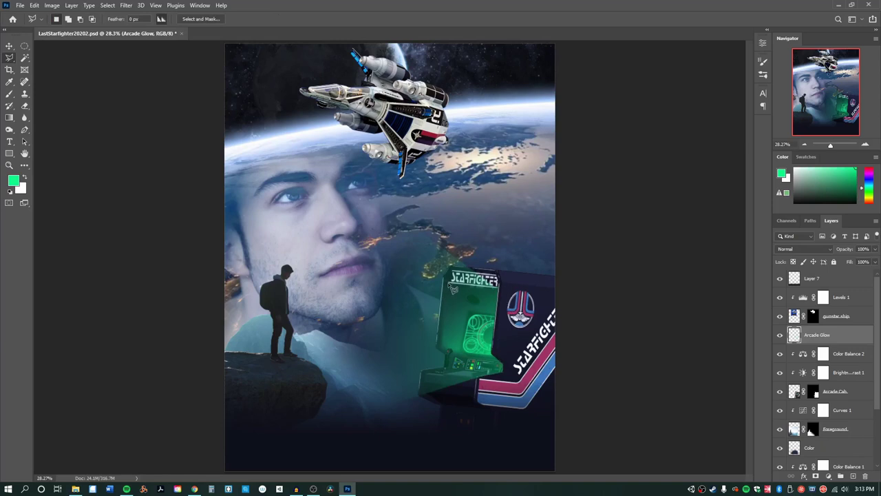
Step: Make a narrower polygonal selection from the cabinet's screen recess below the Starfighter sign out past the poster's left edge
left_click(444, 279)
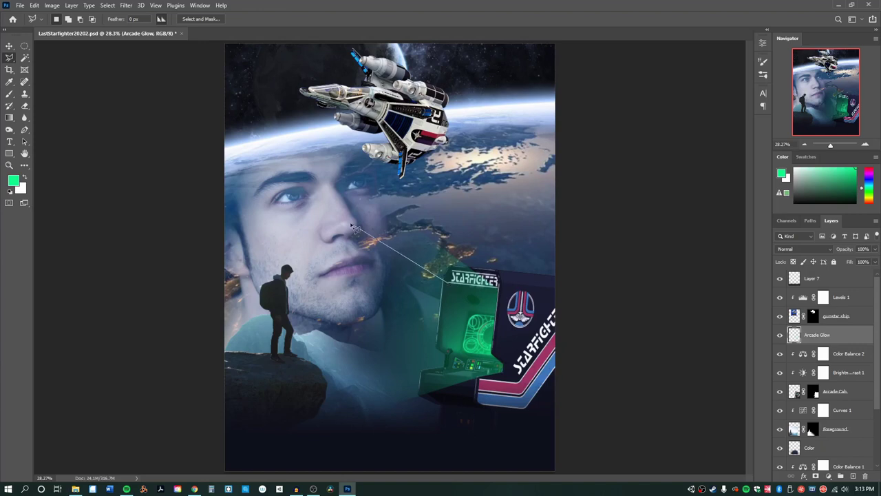
left_click(201, 147)
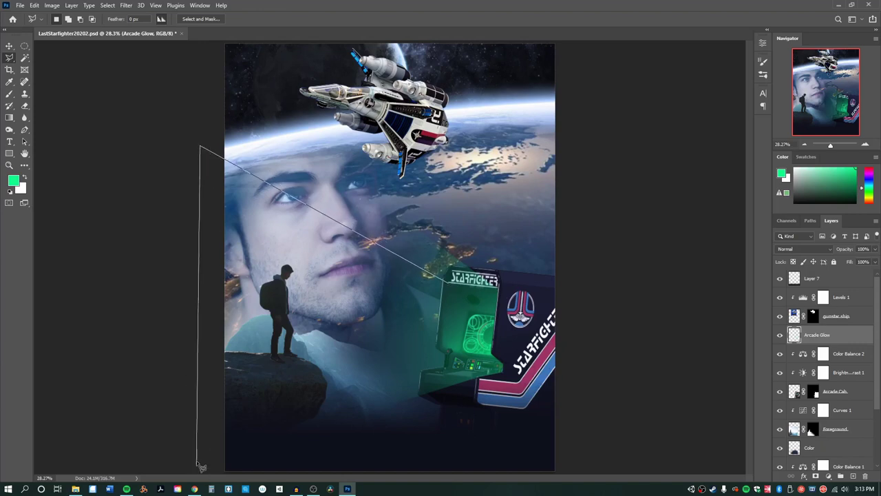
left_click(196, 424)
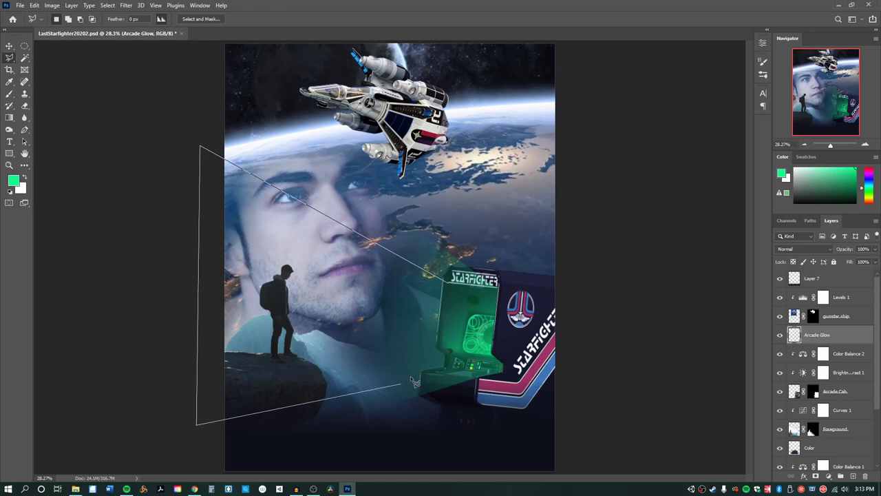
left_click(452, 371)
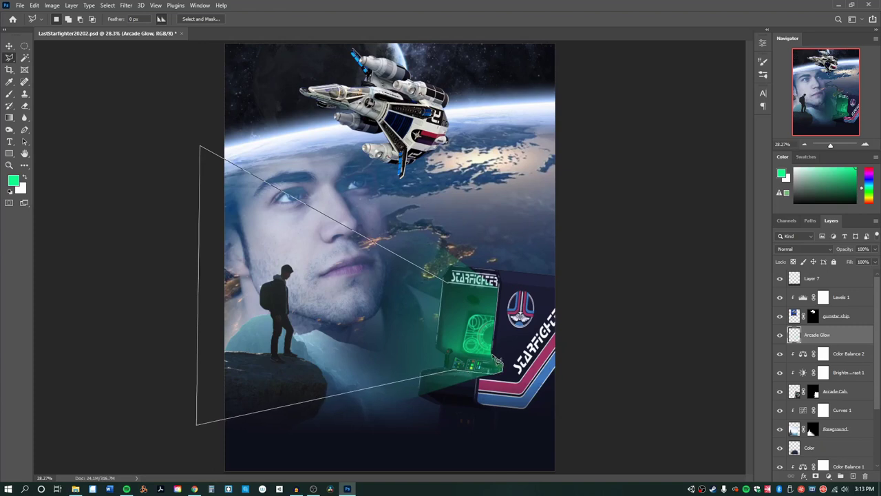
left_click(501, 292)
left_click(451, 284)
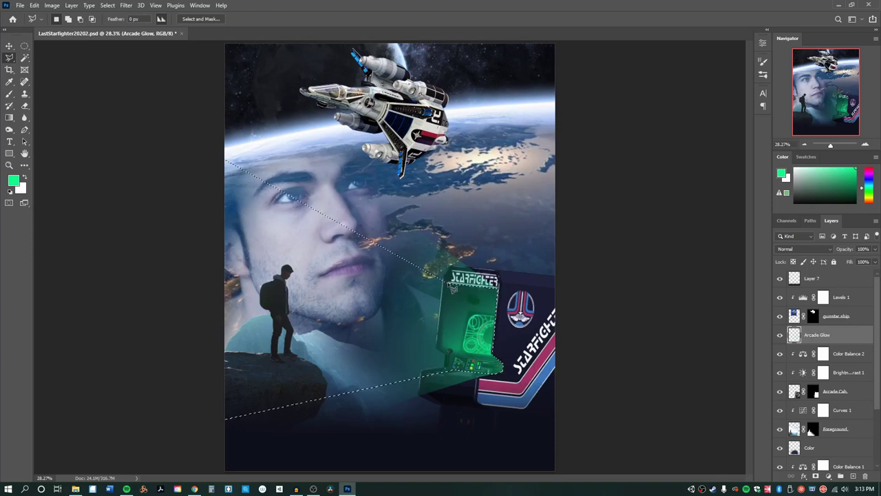
Step: Add a second 46% green radial gradient inside the narrower cone, starting on the cabinet's side panel, and clear the selection
key("g")
left_click_drag(482, 349, 289, 336)
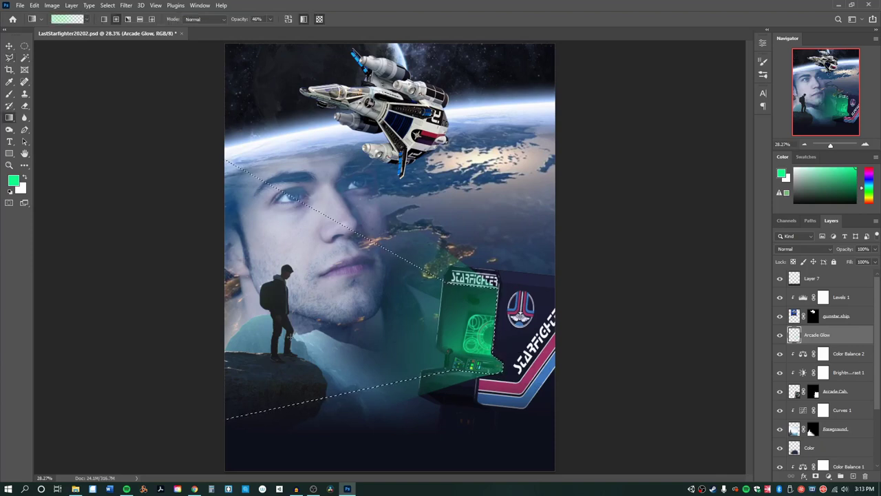
key("ctrl+z")
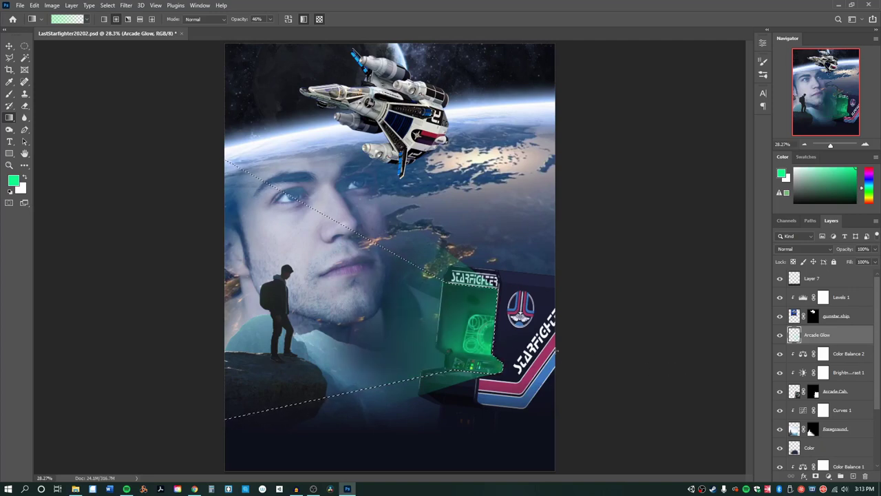
left_click_drag(527, 353, 300, 322)
key("ctrl+d")
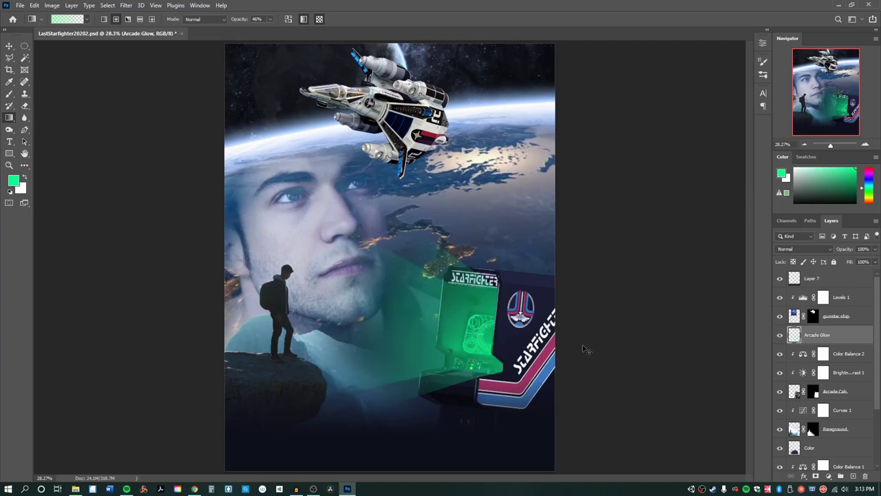
Step: Set the Arcade Glow layer's blend mode to Linear Dodge (Add) and its opacity to 74%
left_click(833, 251)
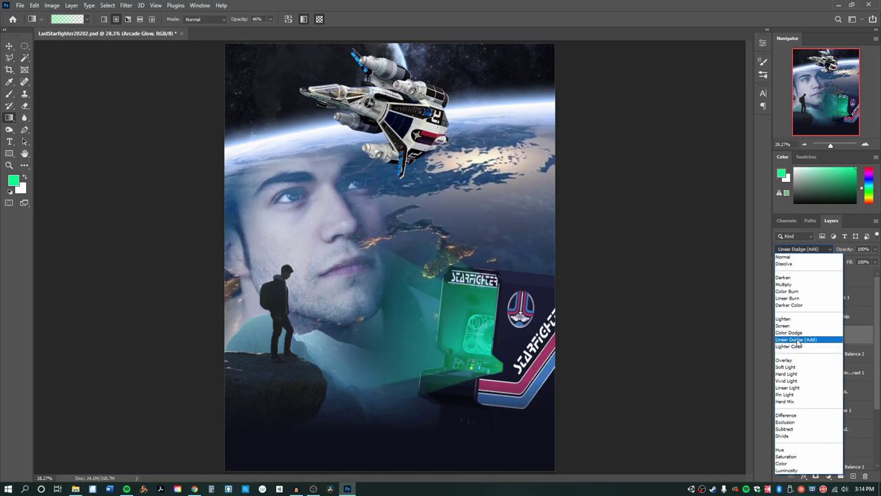
left_click(798, 340)
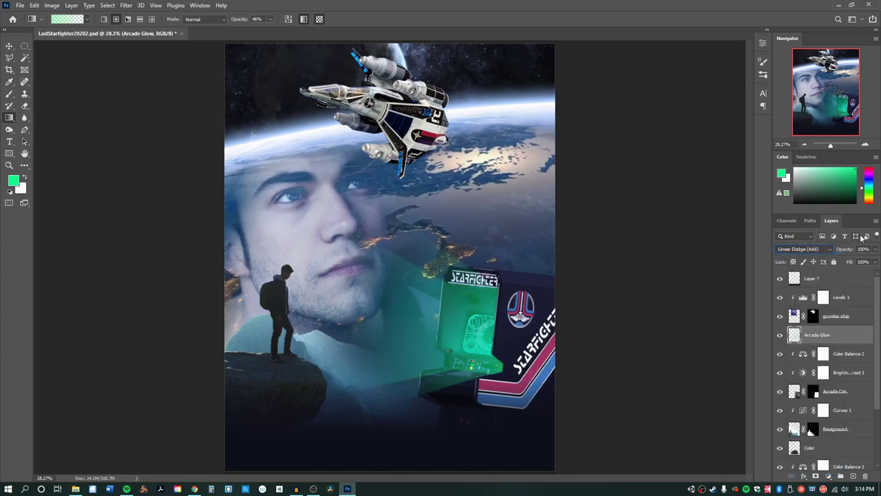
left_click(877, 251)
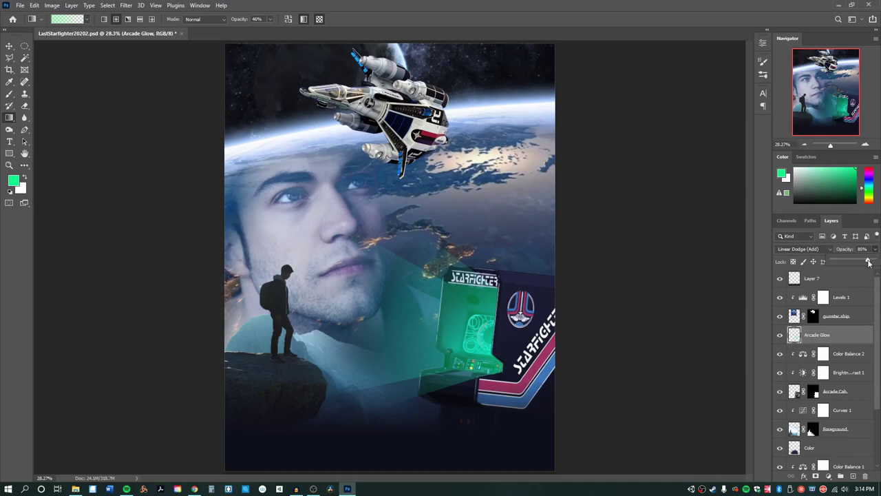
left_click_drag(869, 261, 864, 262)
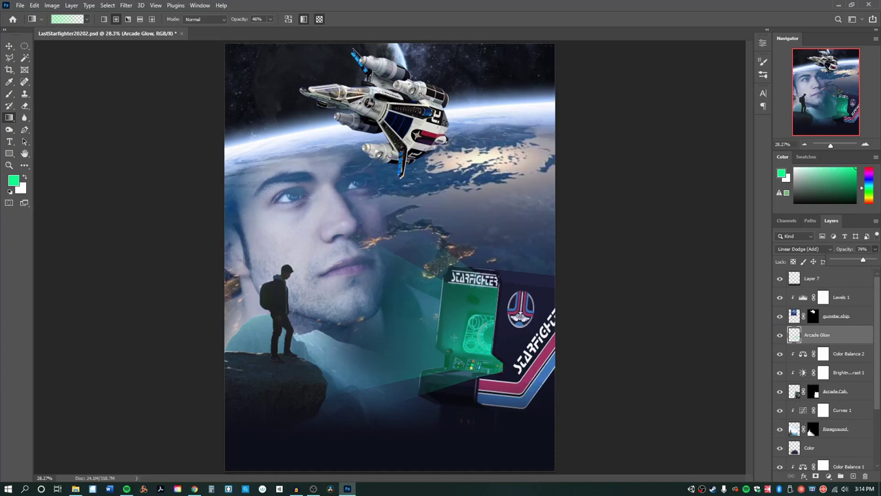
Step: Soften the edges of the Arcade Glow layer's light cones with a stronger Gaussian Blur
left_click(128, 5)
mouse_move(152, 132)
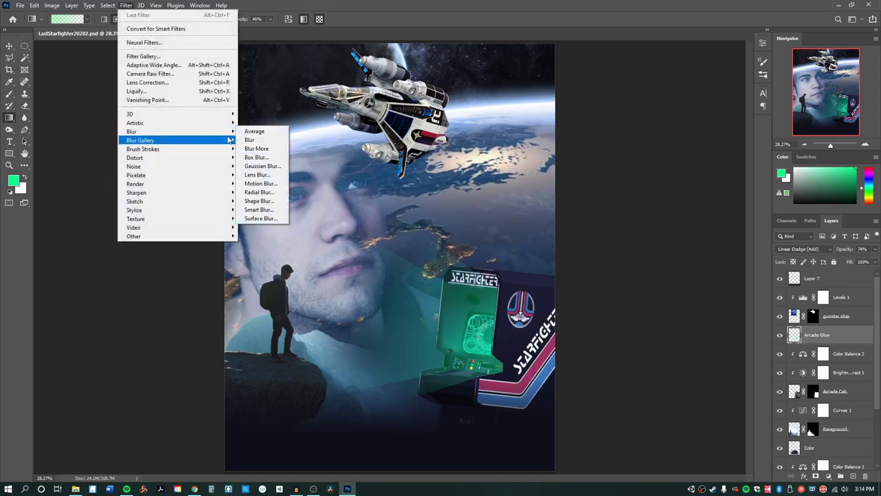
left_click(260, 167)
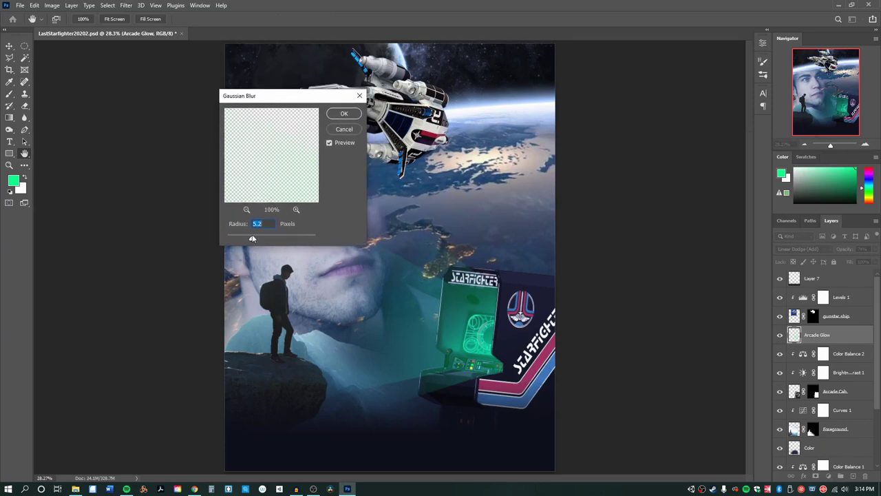
mouse_move(251, 238)
left_mouse_down()
mouse_move(295, 240)
mouse_move(268, 238)
left_mouse_up()
left_click(344, 114)
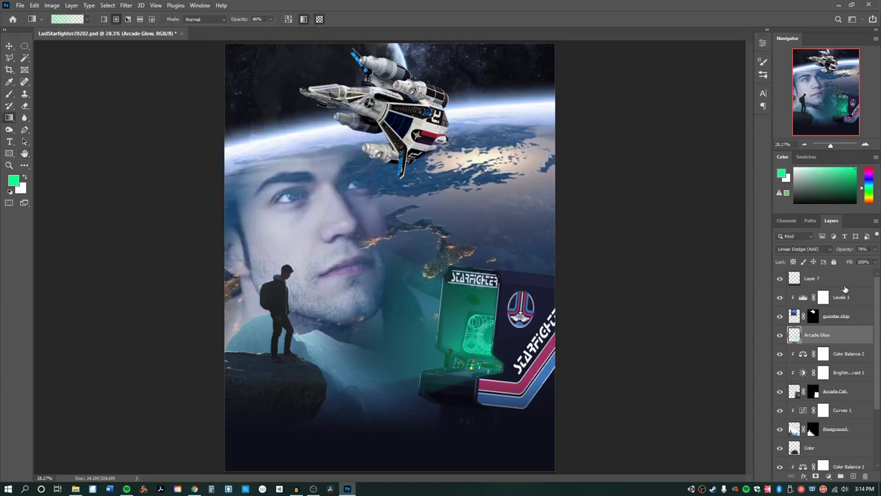
Step: Group the gunstar ship layer with its Levels 1 adjustment and name the group Starship
left_click(9, 46)
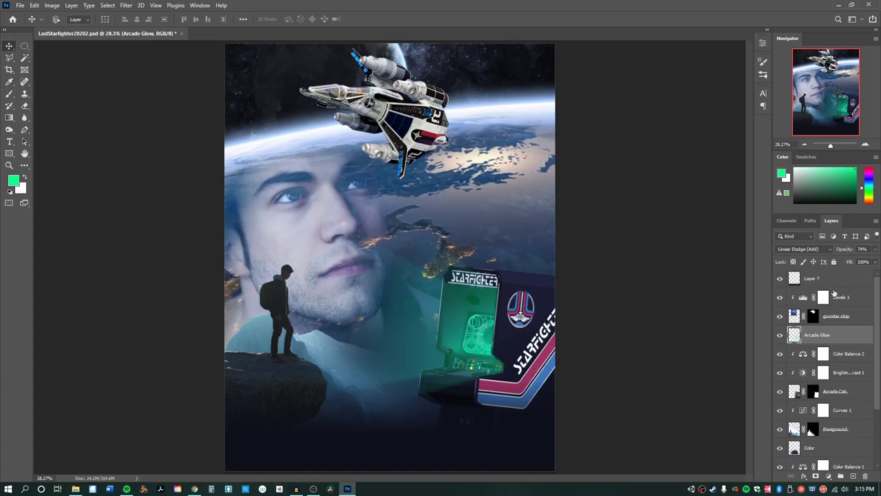
left_click(857, 318)
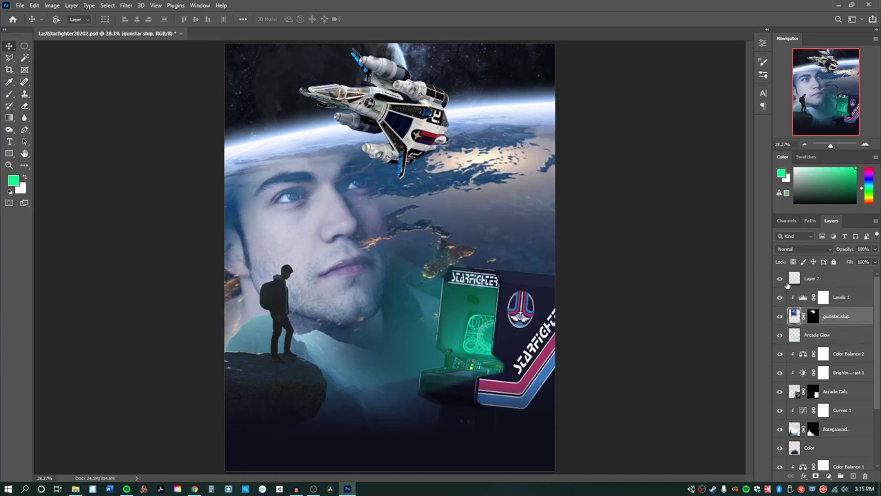
left_click(859, 300)
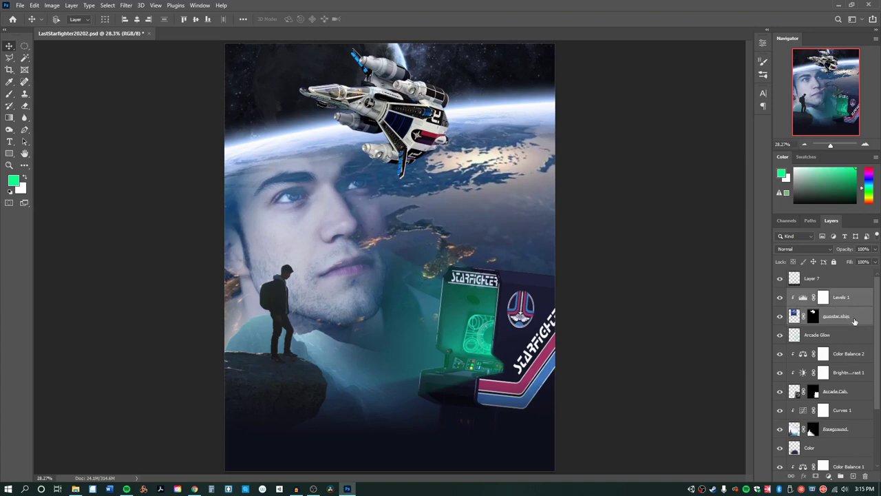
left_click(854, 321)
left_click(868, 304, "ctrl")
key("ctrl+g")
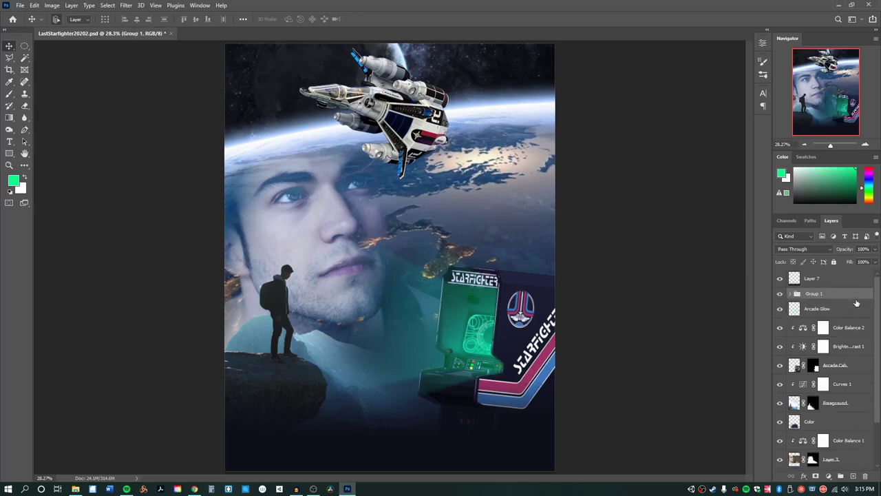
double_click(813, 295)
type("Starship")
key("Return")
Step: Duplicate the Starship group within the same document and merge the copy into a single layer
key("ctrl+j")
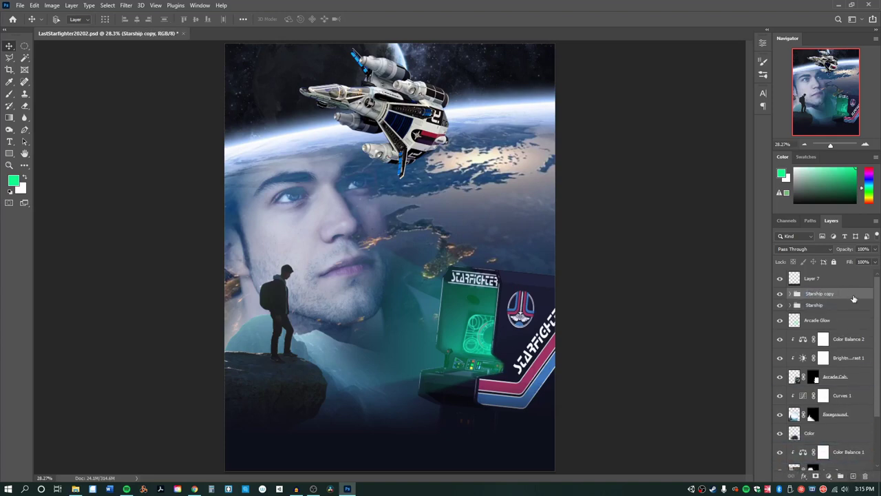
key("ctrl+z")
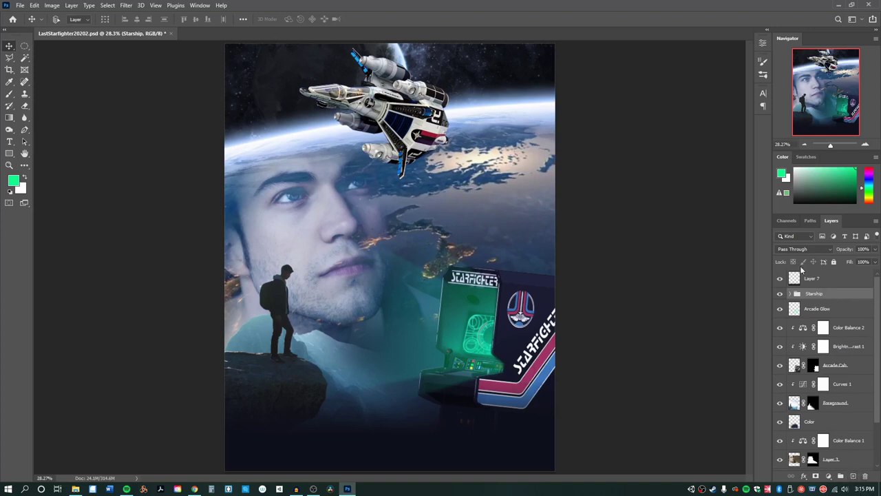
right_click(841, 293)
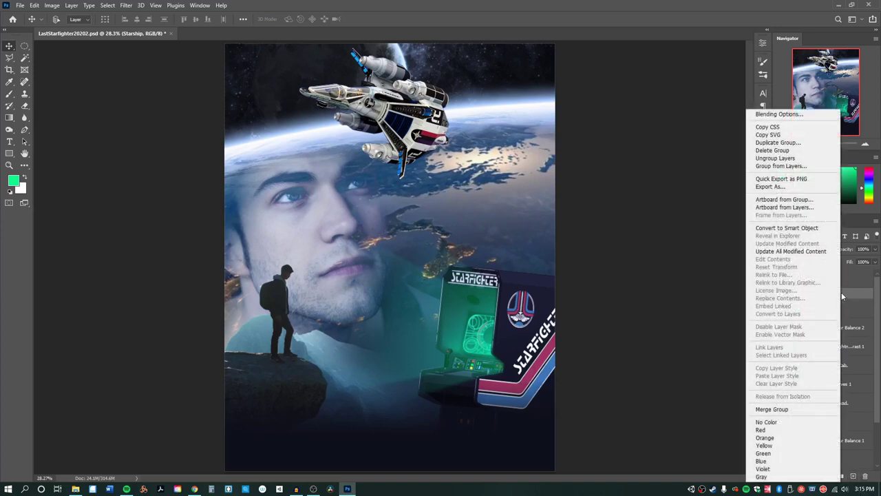
left_click(798, 144)
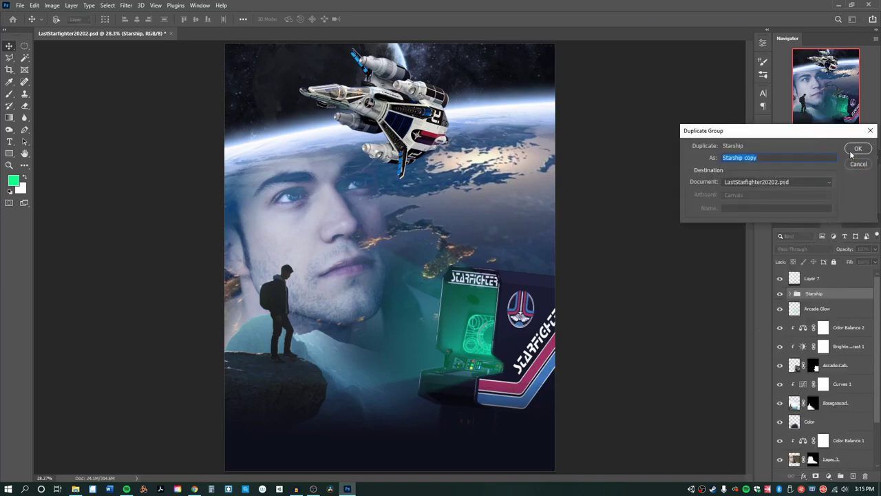
left_click(862, 152)
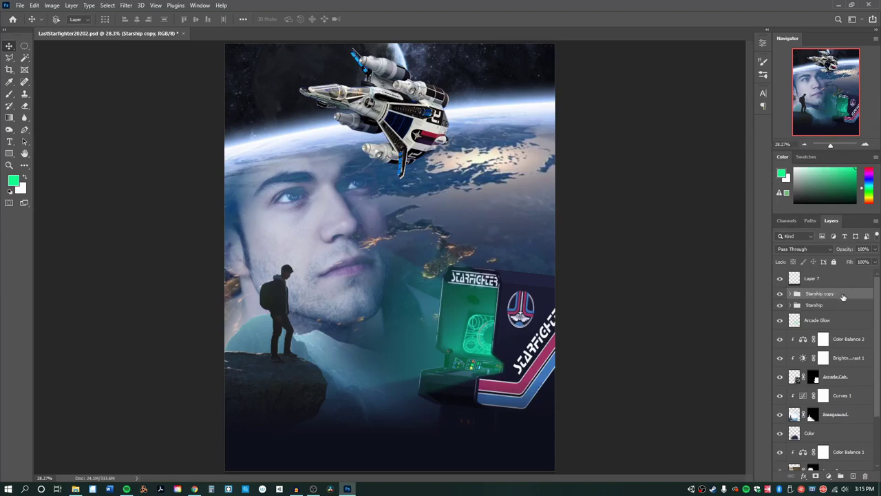
right_click(842, 296)
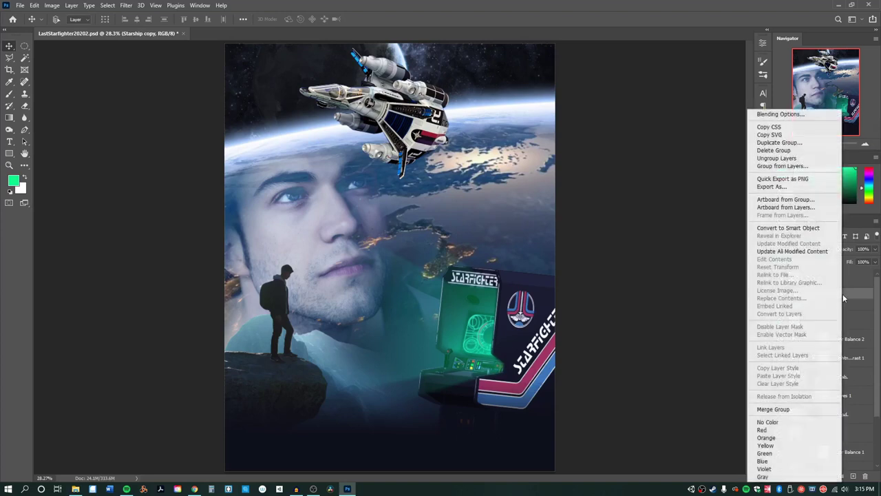
left_click(785, 409)
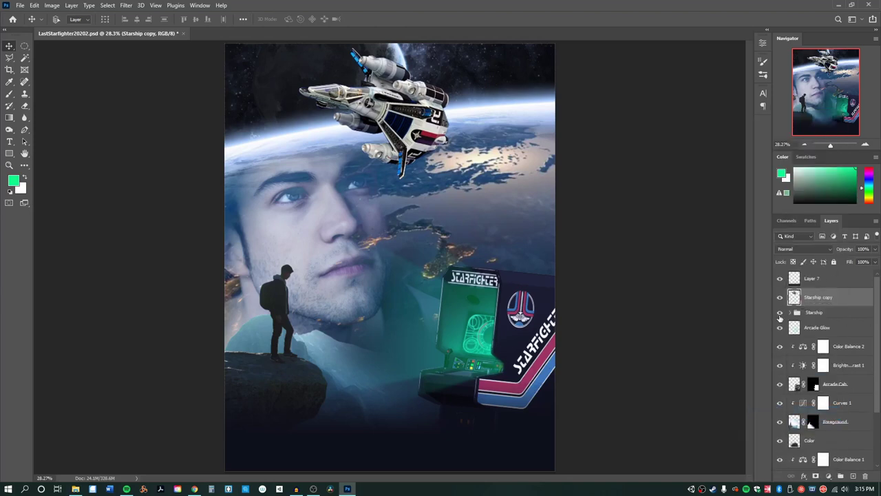
Step: Rename the original Starship group as Starship OG and hide it
double_click(815, 313)
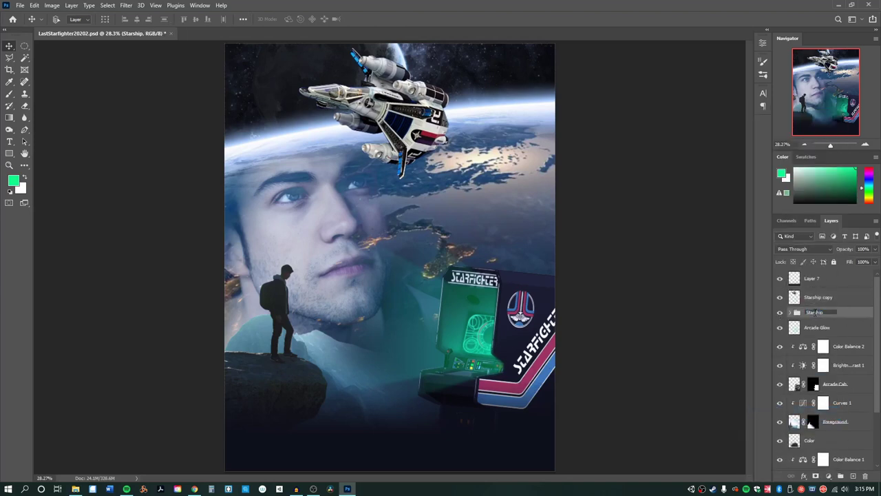
key("Return")
left_click(781, 314)
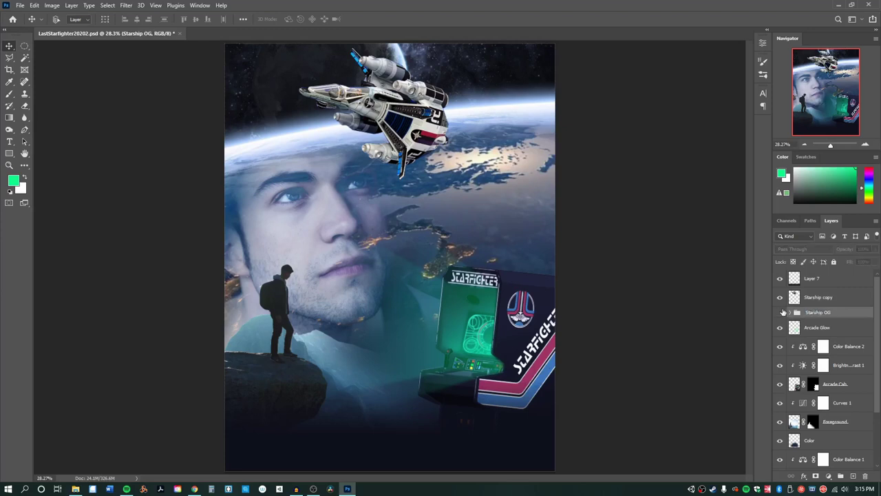
Step: Apply a Motion Blur to the Starship copy layer with an angle of -17° and a distance of 809 pixels
left_click(848, 297)
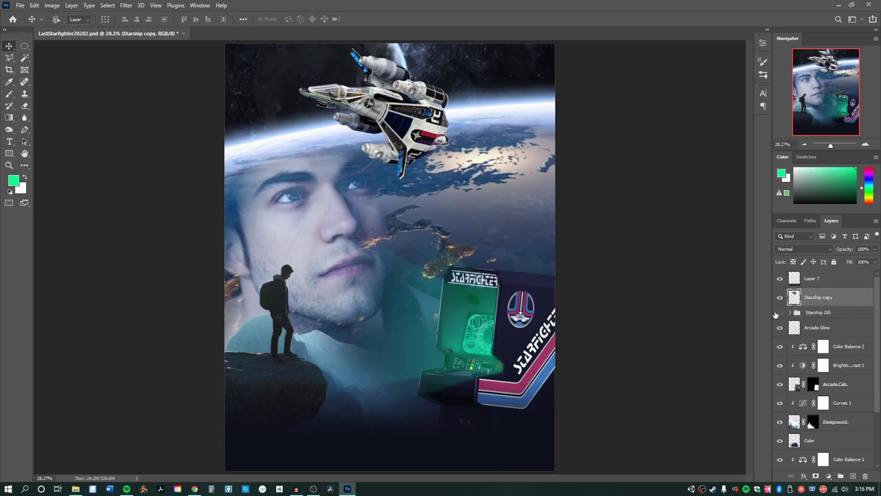
left_click(125, 6)
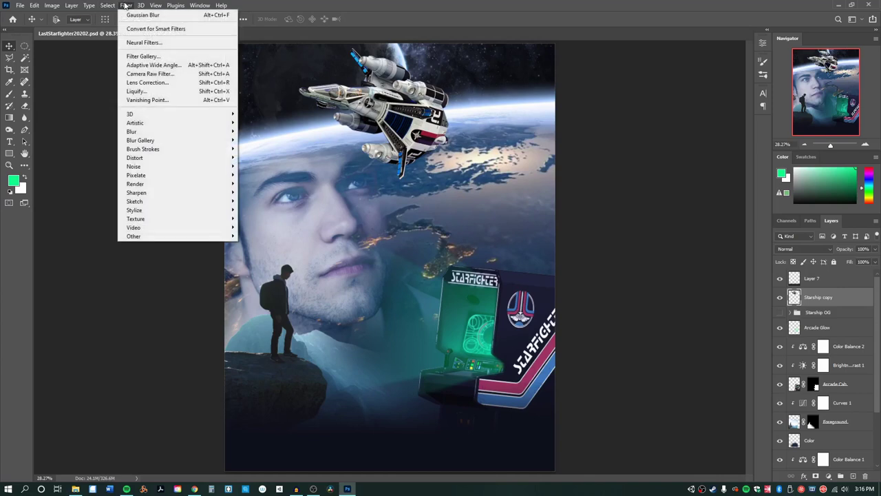
mouse_move(140, 133)
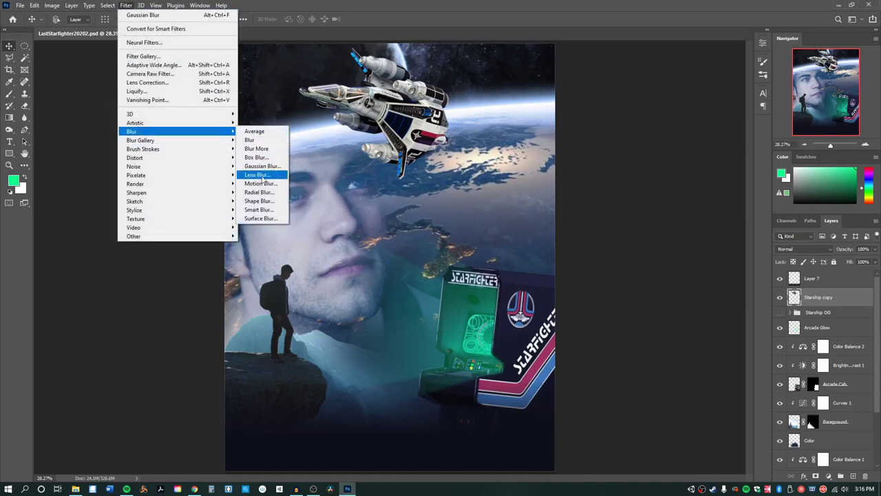
left_click(420, 135)
key("space")
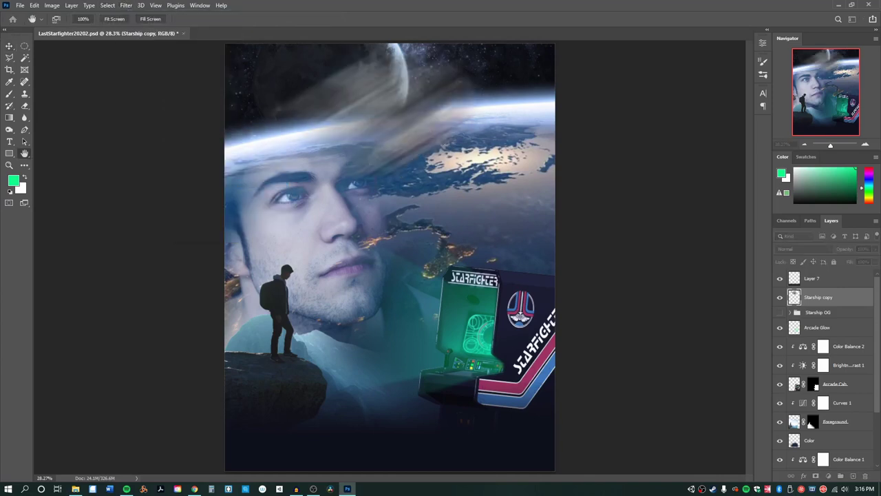
left_click_drag(379, 42, 214, 73)
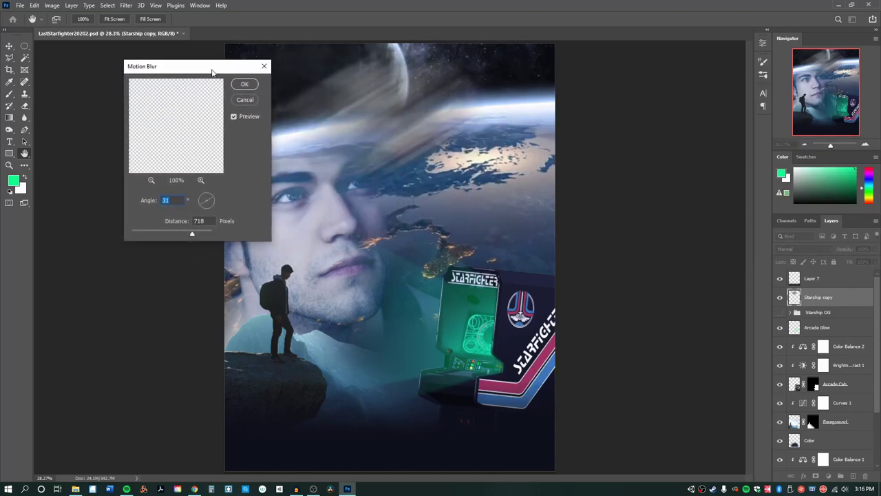
left_click(165, 234)
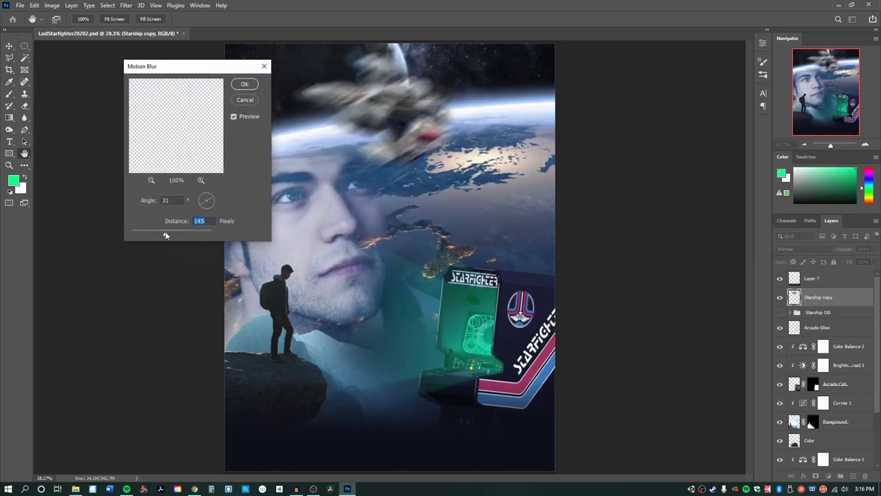
left_click(211, 204)
left_click_drag(212, 204, 215, 204)
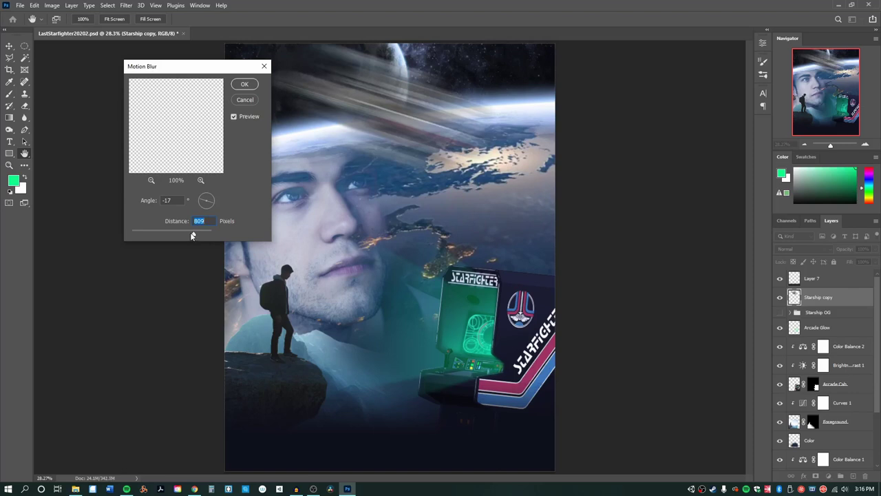
left_click(244, 83)
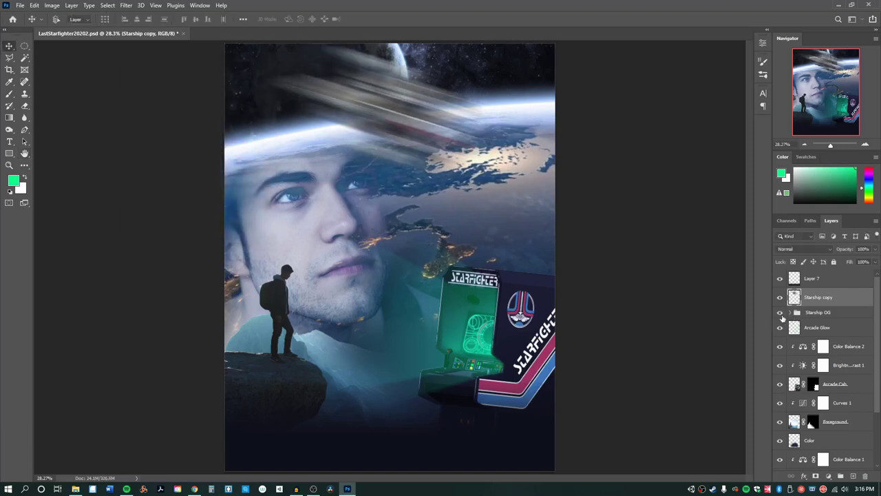
Step: Show the Starship OG group again and rename the blurred copy Starship MB
left_click(780, 313)
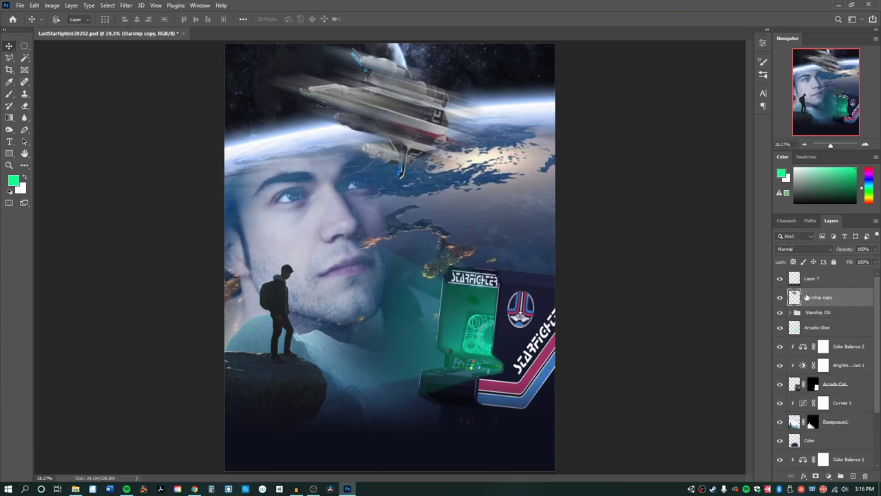
left_click(835, 296)
type("MB")
key("Return")
Step: Shift the Starship MB streaks down and right to trail behind the ship, and stack the layer directly above Starship OG
left_click_drag(837, 301, 838, 320)
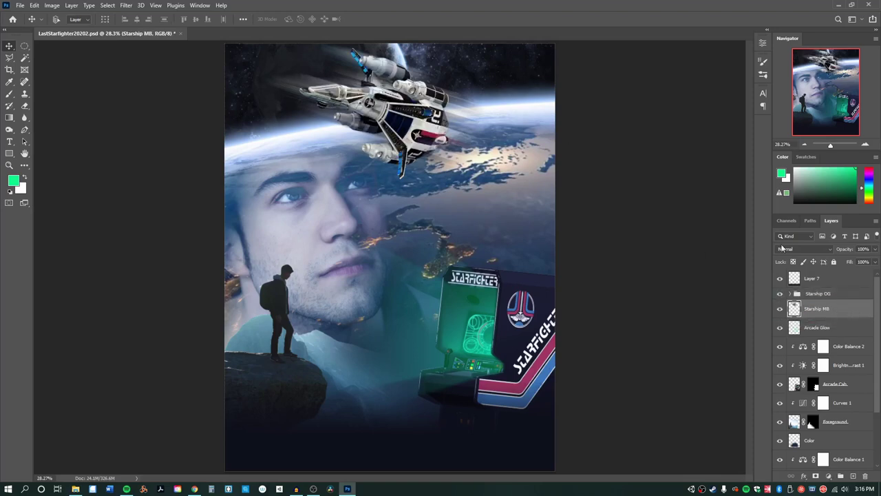
mouse_move(394, 100)
left_mouse_down()
mouse_move(414, 80)
mouse_move(422, 111)
left_mouse_up()
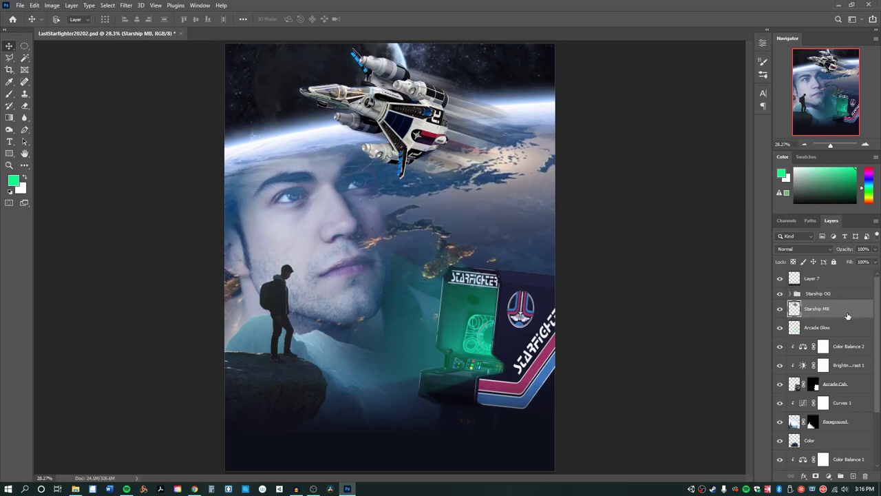
left_click_drag(847, 316, 839, 293)
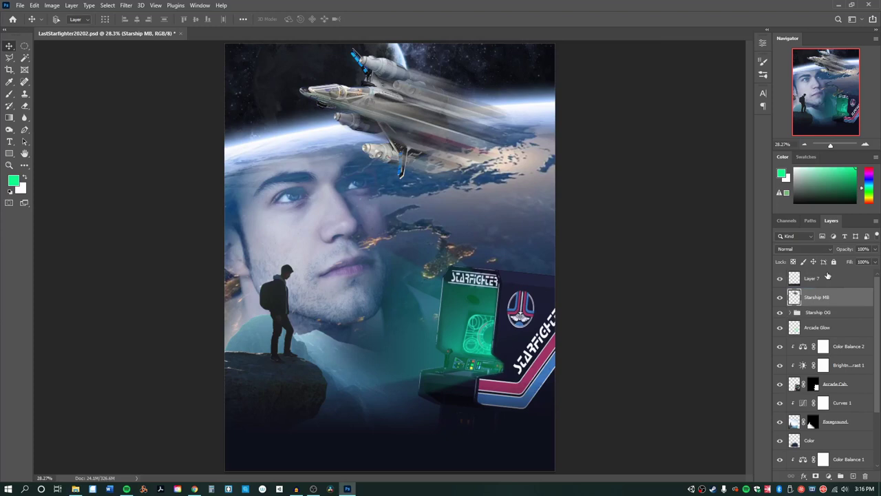
Step: Add a layer mask to Starship MB and paint black over the ship's front and body with a soft brush, reducing it to 300 px
left_click(816, 476)
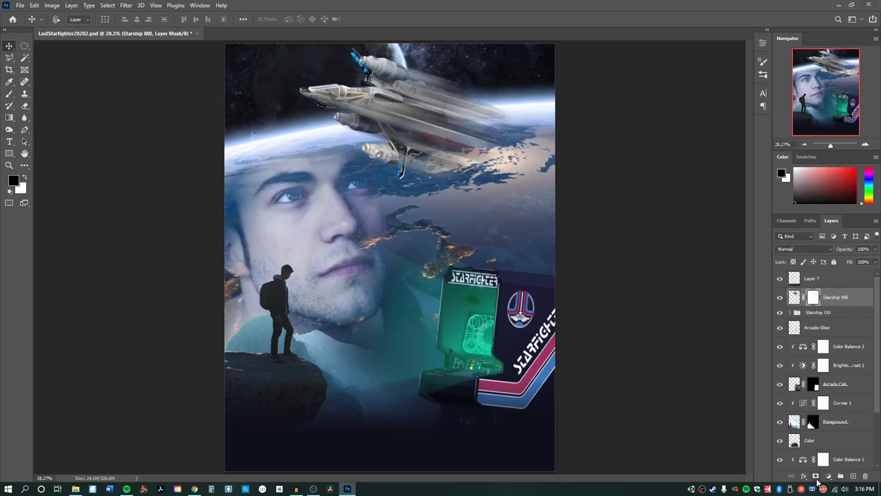
key("b")
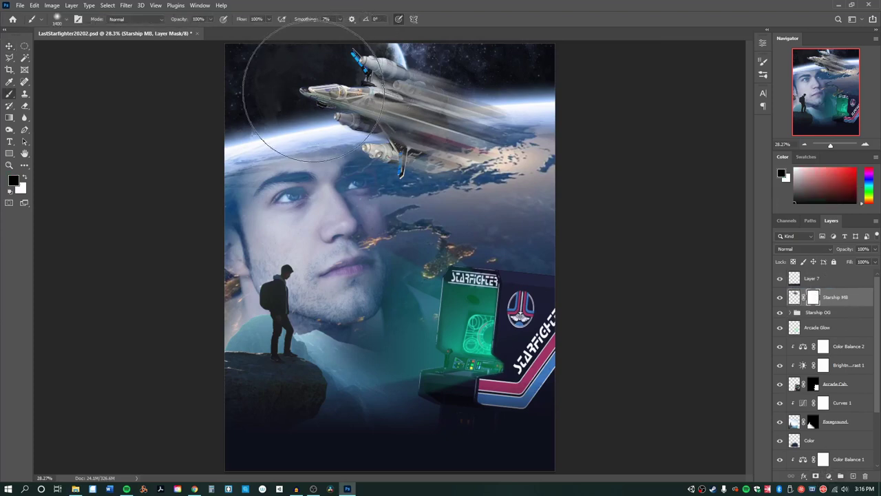
key("bracketleft")
key("bracketleft")
key("bracketleft")
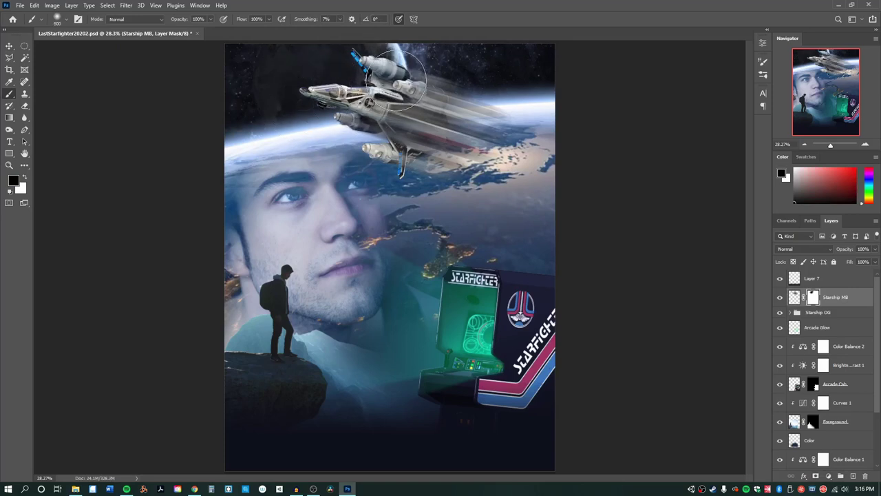
key("bracketleft")
key("bracketleft")
key("bracketleft")
mouse_move(396, 103)
left_mouse_down()
mouse_move(368, 108)
mouse_move(375, 131)
mouse_move(385, 134)
mouse_move(408, 105)
mouse_move(394, 126)
mouse_move(408, 131)
mouse_move(417, 110)
left_mouse_up()
key("bracketleft")
key("bracketleft")
key("bracketleft")
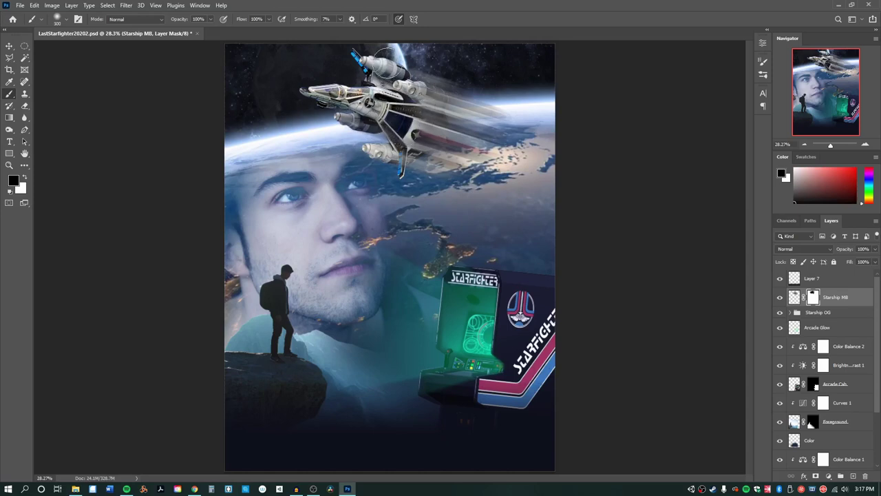
Step: Set the Starship MB layer's blend mode to Linear Dodge (Add)
left_click(825, 249)
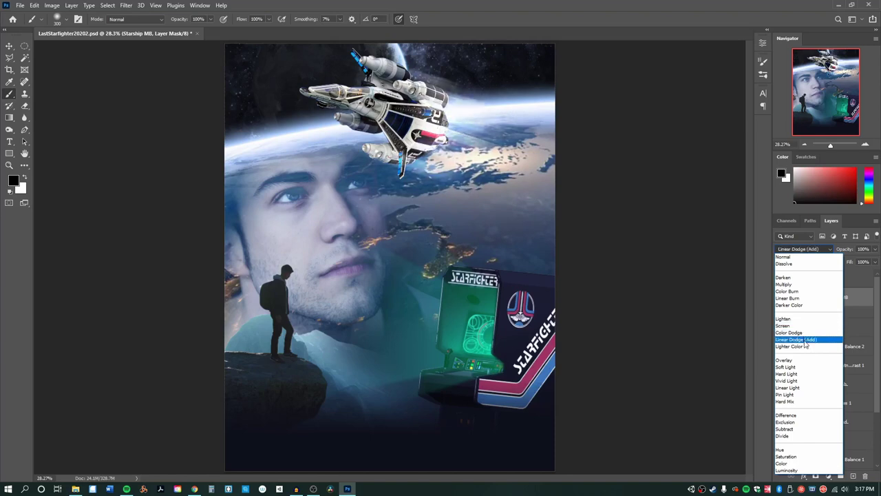
left_click(798, 340)
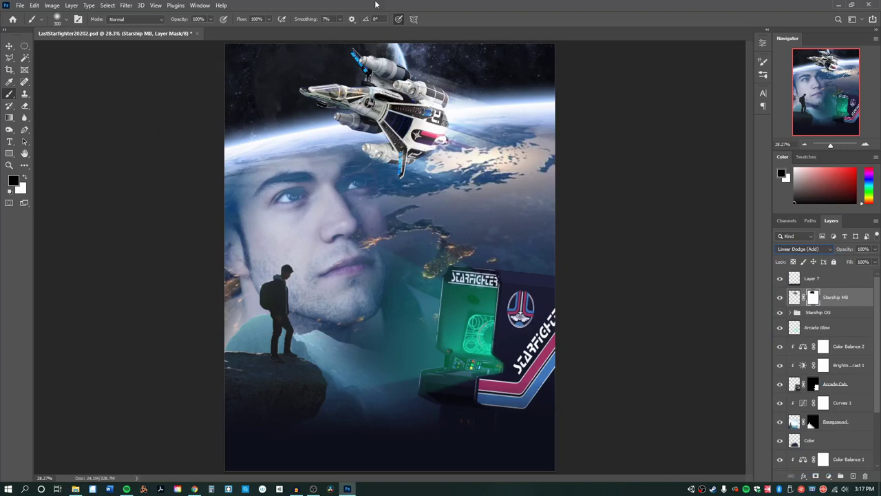
Step: Switch to the Chrome window and search Google for "rocket fire"
key("alt+Tab")
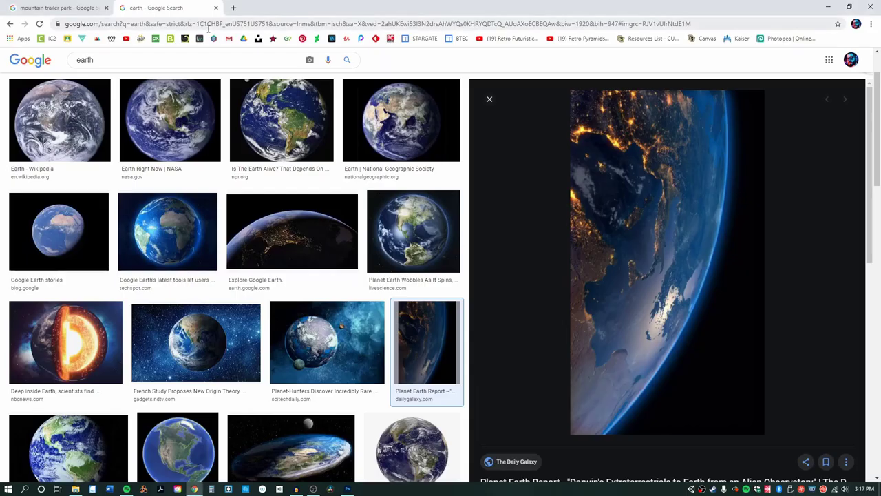
left_click(226, 25)
type("rocket ri")
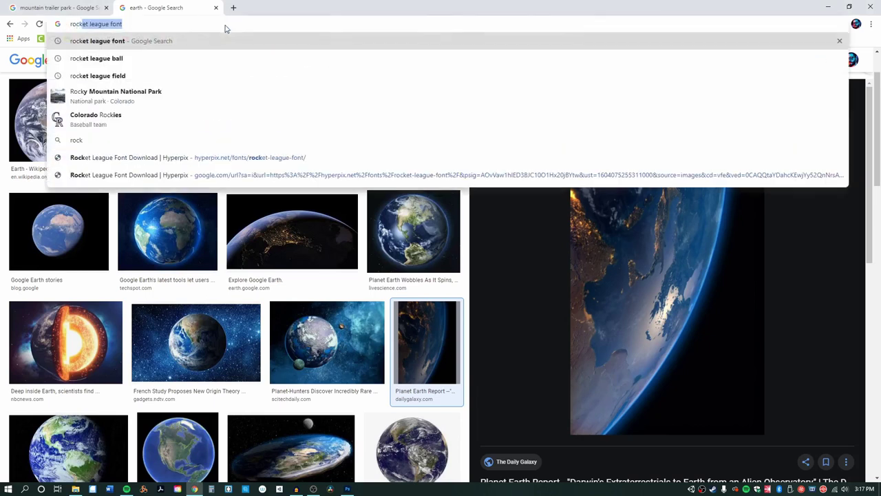
key("BackSpace")
key("BackSpace")
type("fire")
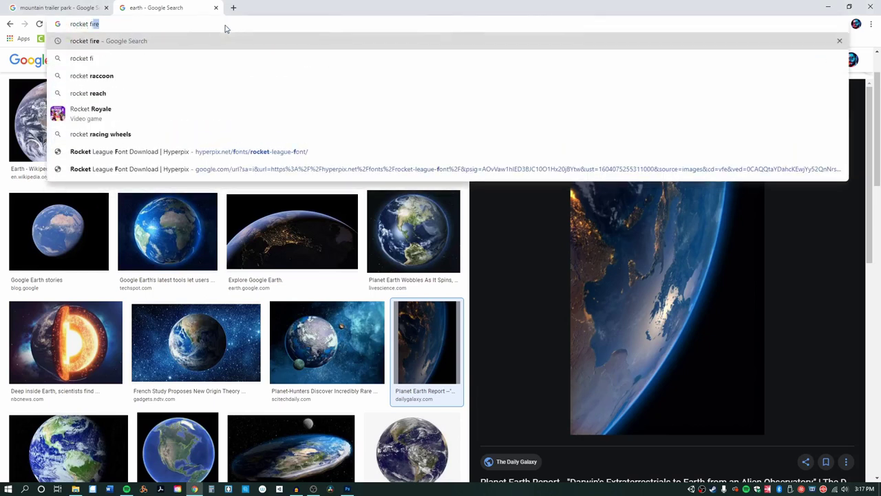
key("Return")
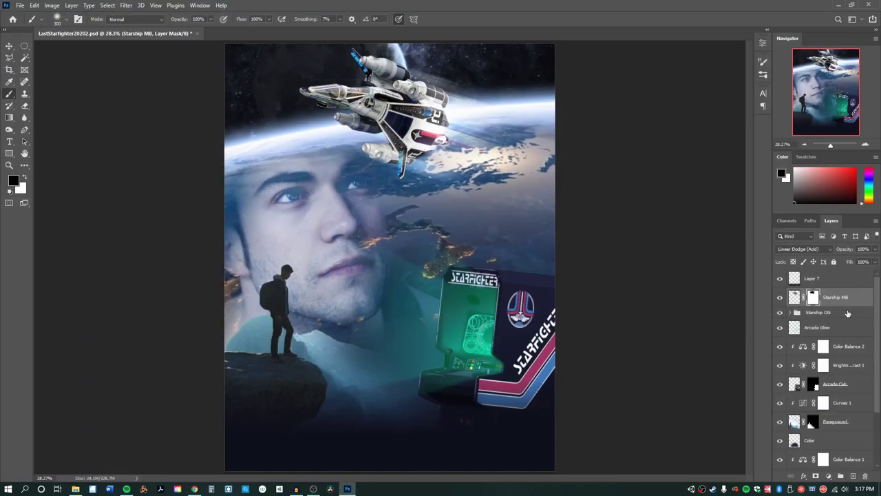
Step: Paste the rocket flame image above Arcade Glow, move it below the ship and rotate it about -72 degrees
left_click(851, 321)
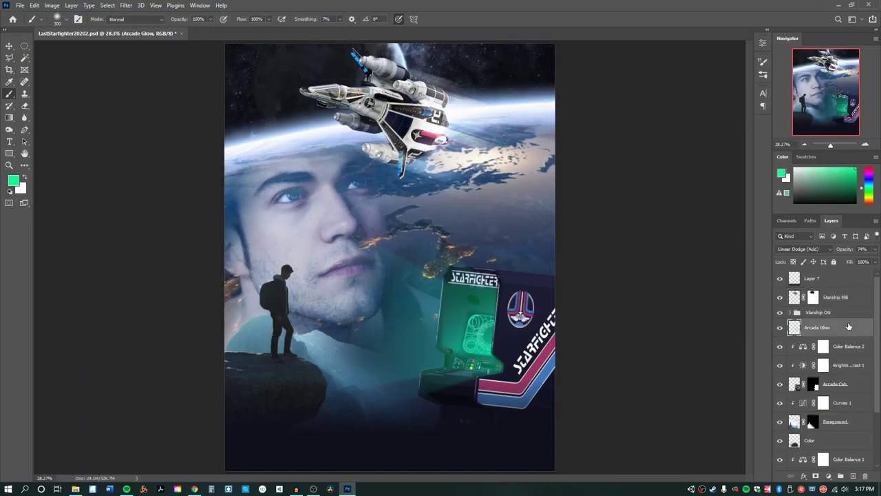
key("ctrl+v")
key("v")
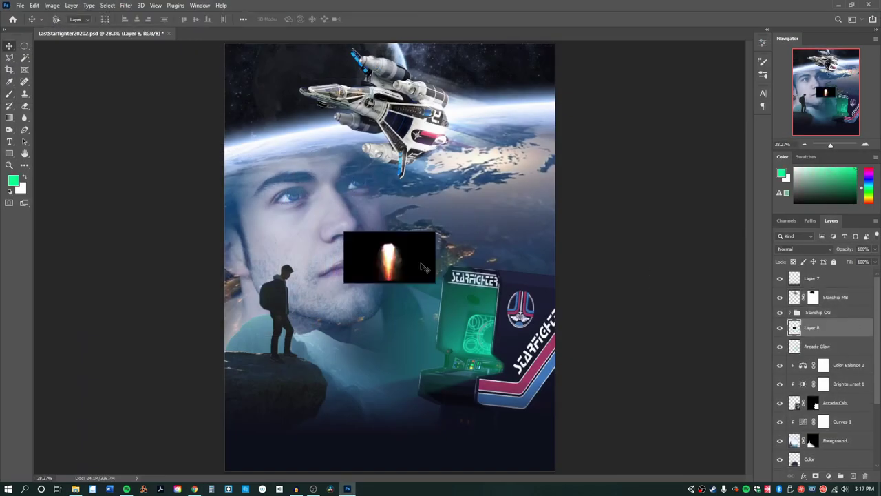
left_click_drag(422, 267, 435, 224)
key("ctrl+t")
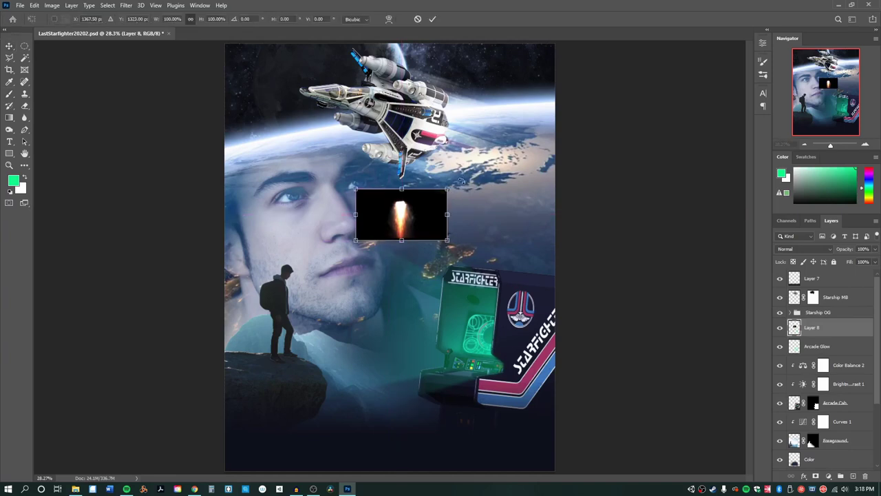
left_click_drag(462, 181, 409, 130)
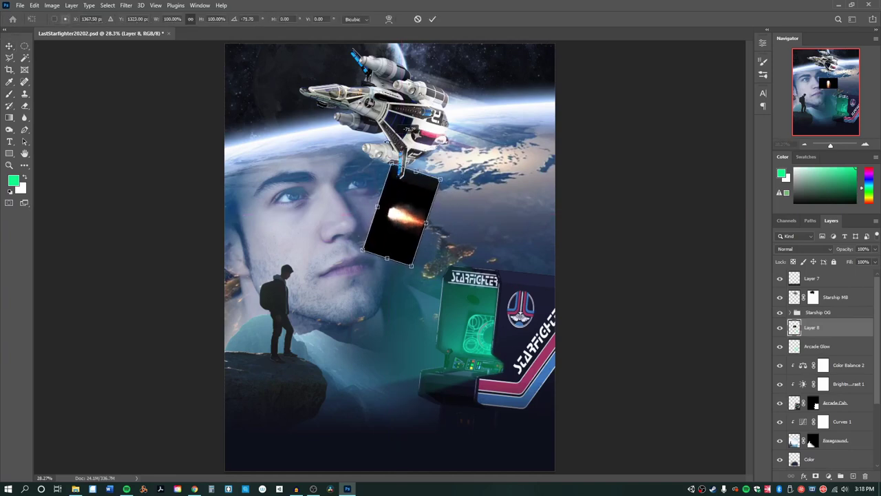
key("Return")
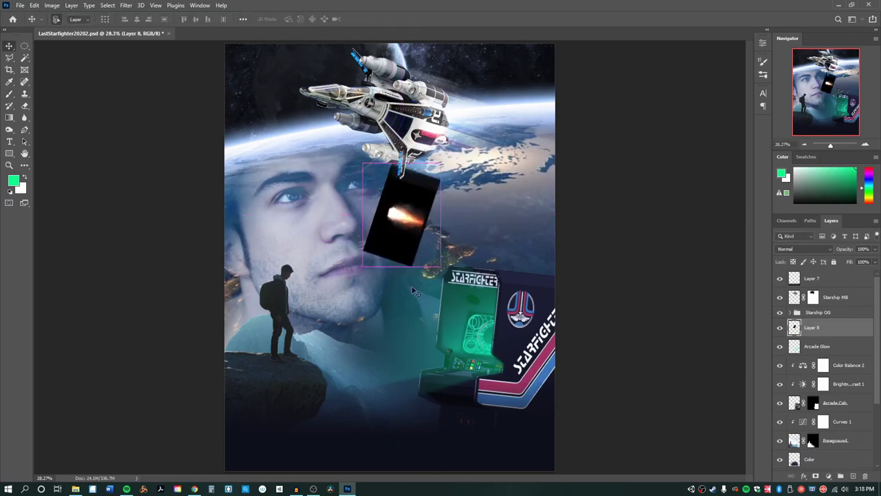
Step: Scale up the rotated flame image so it extends over the upper part of the arcade cabinet
key("ctrl+t")
left_click_drag(441, 266, 554, 337)
key("Return")
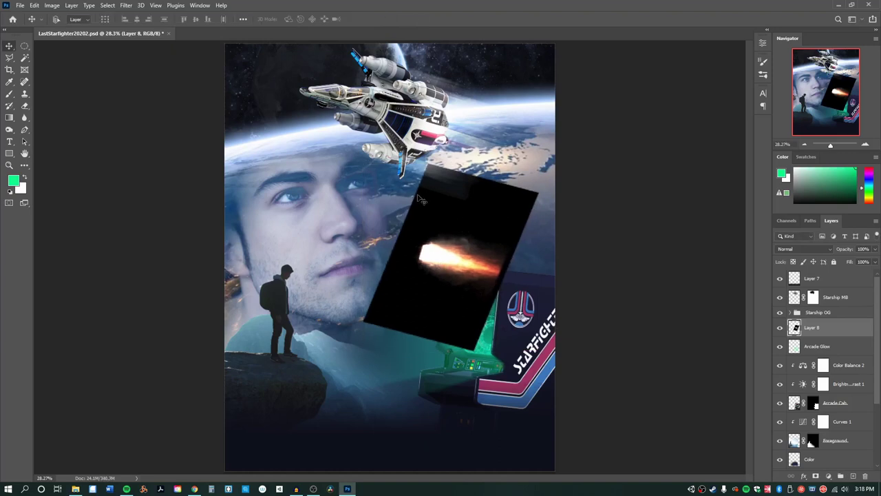
Step: Add a layer mask to the flame layer and paint out its black surroundings with the 300 px soft black brush
left_click(815, 476)
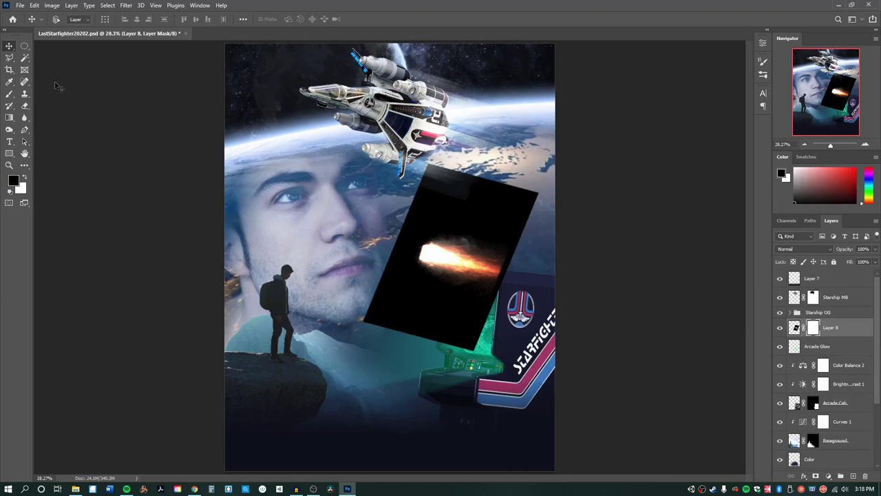
left_click(8, 93)
mouse_move(412, 178)
left_mouse_down()
mouse_move(377, 174)
mouse_move(452, 185)
mouse_move(498, 214)
mouse_move(394, 197)
mouse_move(379, 205)
mouse_move(358, 293)
mouse_move(377, 290)
mouse_move(333, 305)
mouse_move(412, 332)
mouse_move(322, 282)
mouse_move(478, 307)
mouse_move(417, 287)
mouse_move(533, 297)
mouse_move(401, 278)
mouse_move(393, 242)
mouse_move(408, 262)
mouse_move(400, 273)
mouse_move(418, 198)
mouse_move(399, 227)
mouse_move(516, 214)
mouse_move(548, 194)
mouse_move(509, 202)
mouse_move(422, 194)
mouse_move(549, 240)
mouse_move(430, 215)
mouse_move(521, 236)
mouse_move(531, 251)
mouse_move(482, 240)
mouse_move(536, 259)
mouse_move(517, 275)
left_mouse_up()
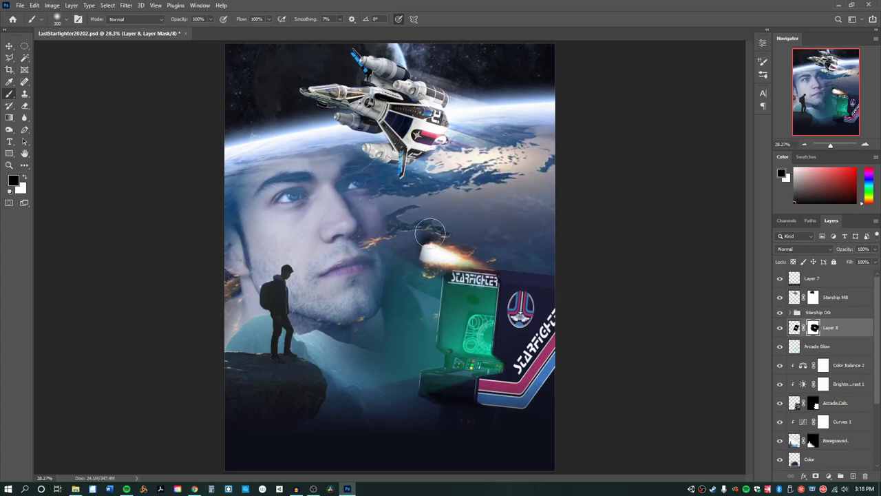
Step: Move the flame behind the ship's upper rear engine and rotate it slightly clockwise to follow the ship's flight direction
key("v")
mouse_move(427, 216)
left_mouse_down()
mouse_move(447, 240)
mouse_move(455, 200)
mouse_move(493, 165)
mouse_move(464, 111)
left_mouse_up()
key("ctrl+t")
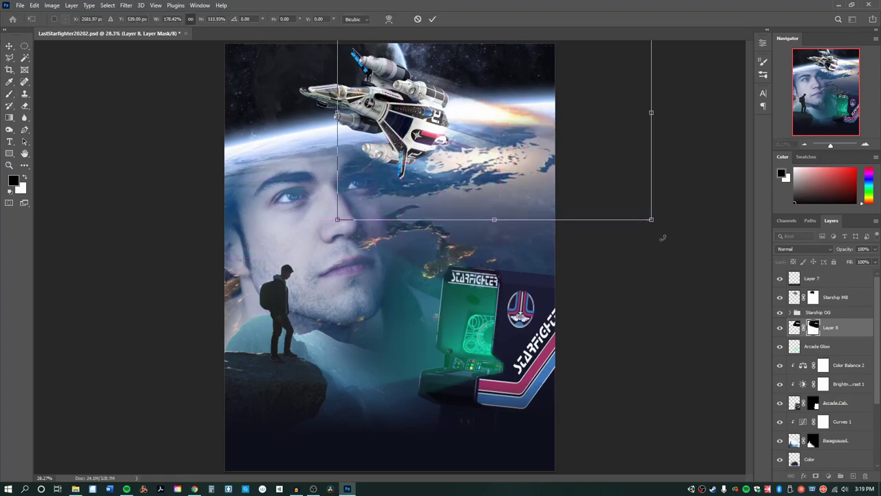
left_click_drag(663, 236, 637, 248)
left_click_drag(554, 121, 559, 115)
key("Return")
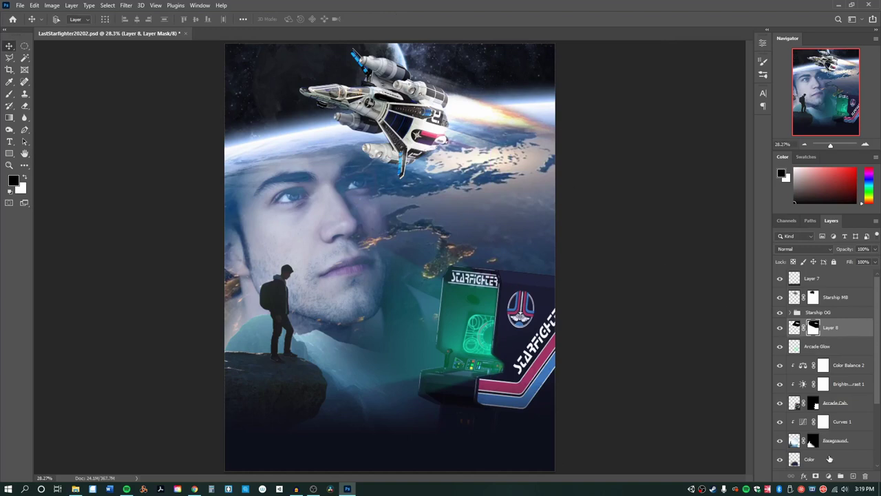
Step: Add a Hue/Saturation adjustment with Hue +180 above the flame layer and clip it to that layer
left_click(829, 476)
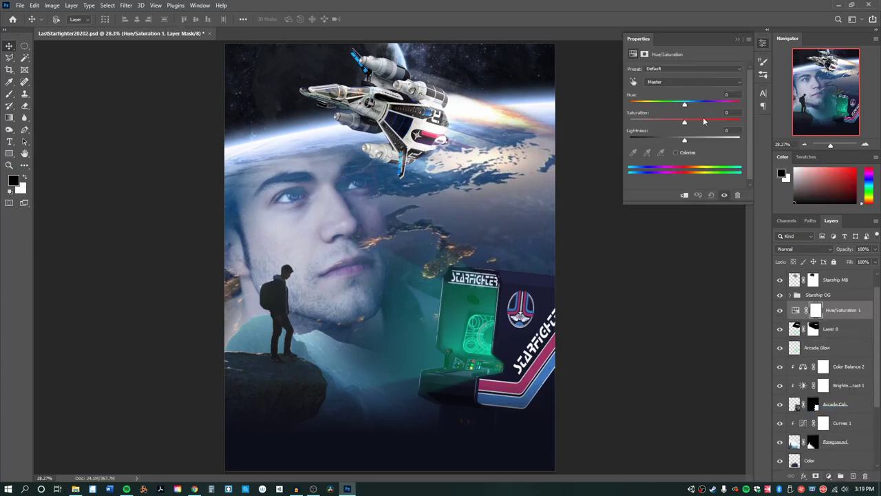
left_click_drag(685, 106, 750, 105)
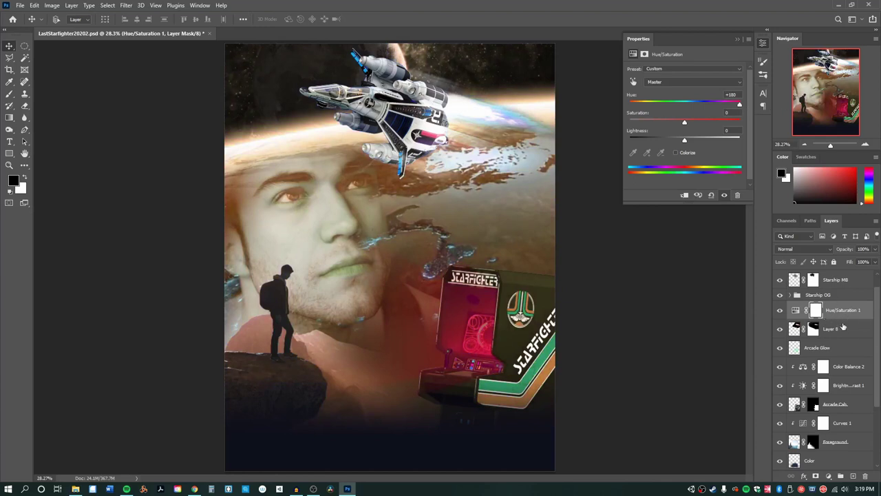
left_click(841, 328)
left_click(844, 319, "alt")
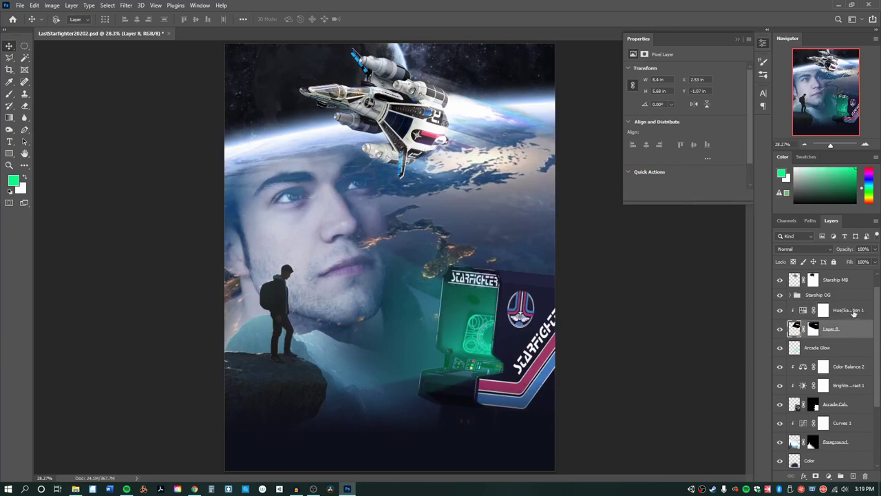
key("ctrl+z")
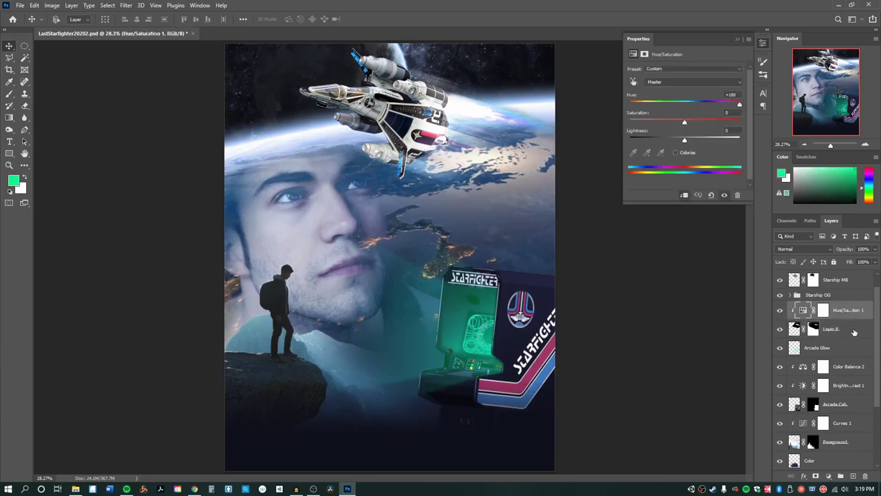
key("ctrl+shift+z")
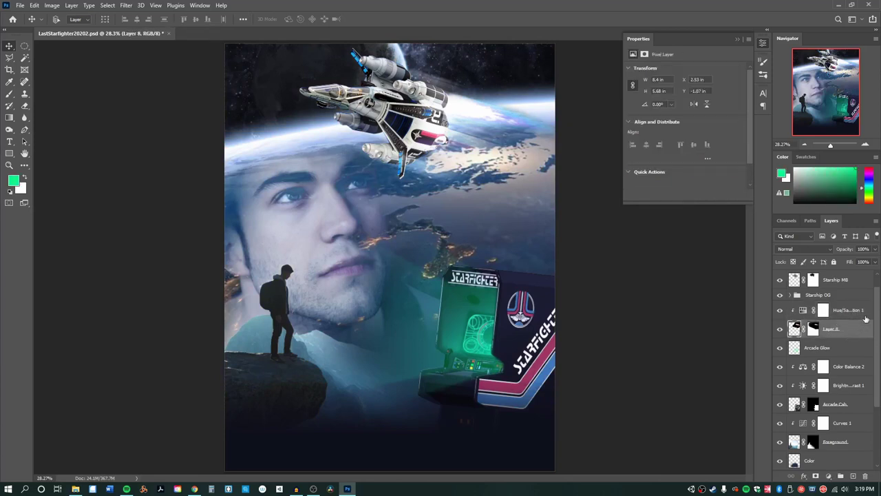
Step: Group the flame layer with its Hue/Saturation adjustment and name the group Jet
left_click(862, 313, "shift")
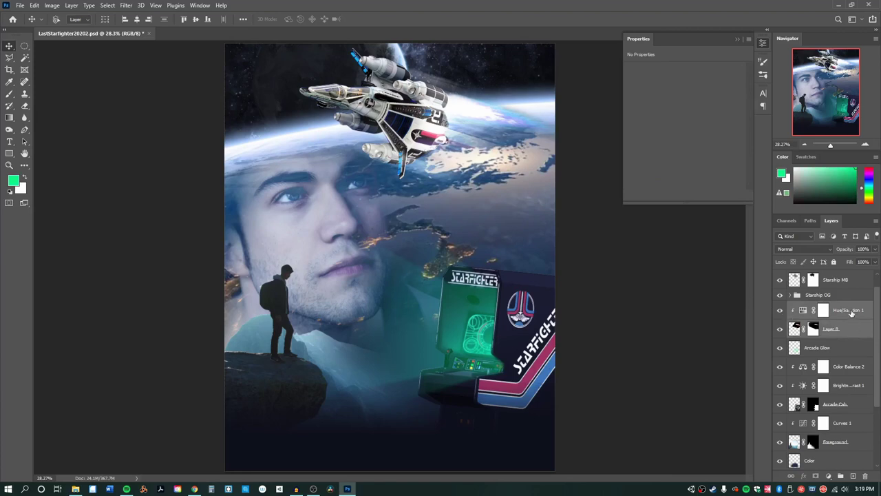
key("ctrl+g")
double_click(815, 305)
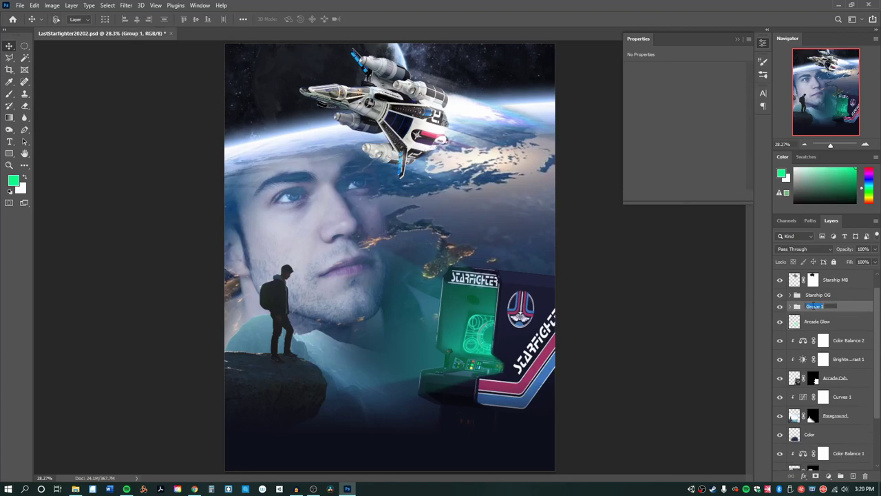
type("Jet")
key("Return")
Step: Duplicate the Jet group and place the copy behind the ship's lower engine
right_click(832, 308)
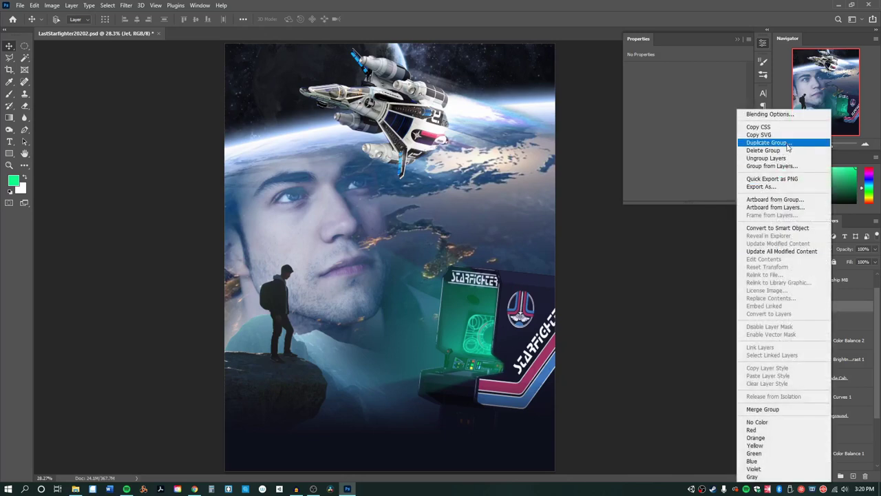
left_click(779, 142)
key("Return")
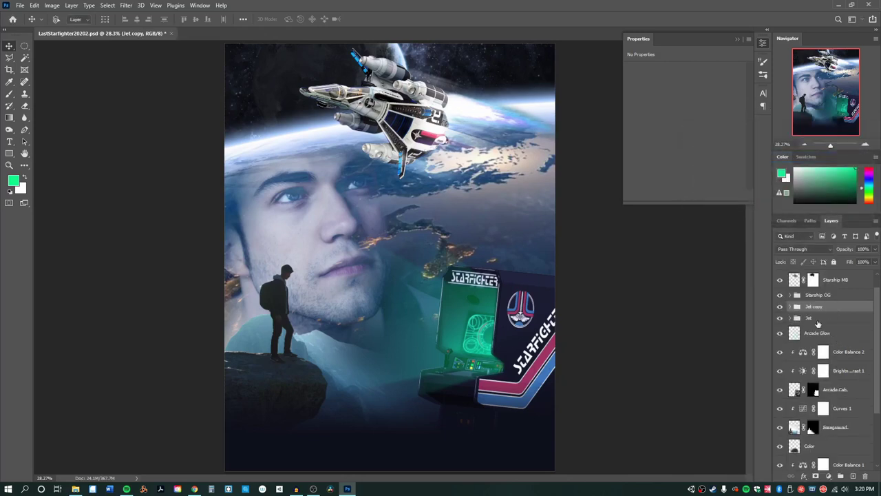
left_click_drag(487, 112, 460, 166)
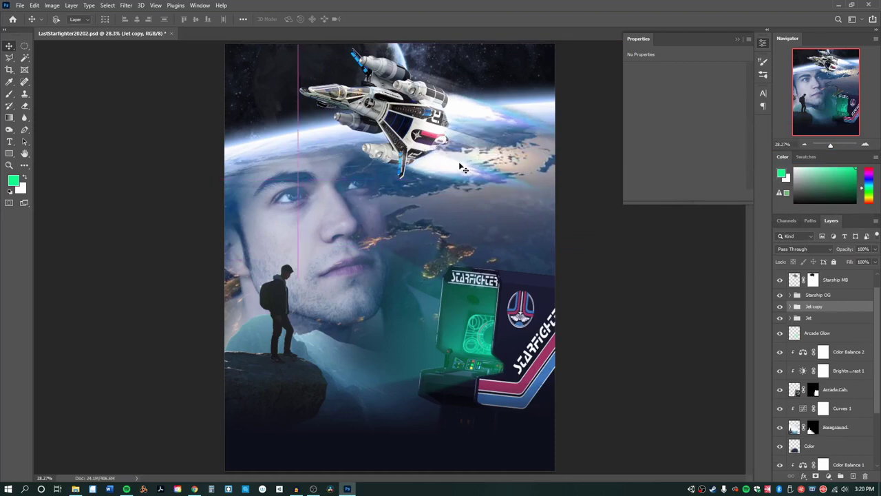
Step: Duplicate the Jet copy group and move the new flame up behind the ship's topmost rear engine
right_click(842, 311)
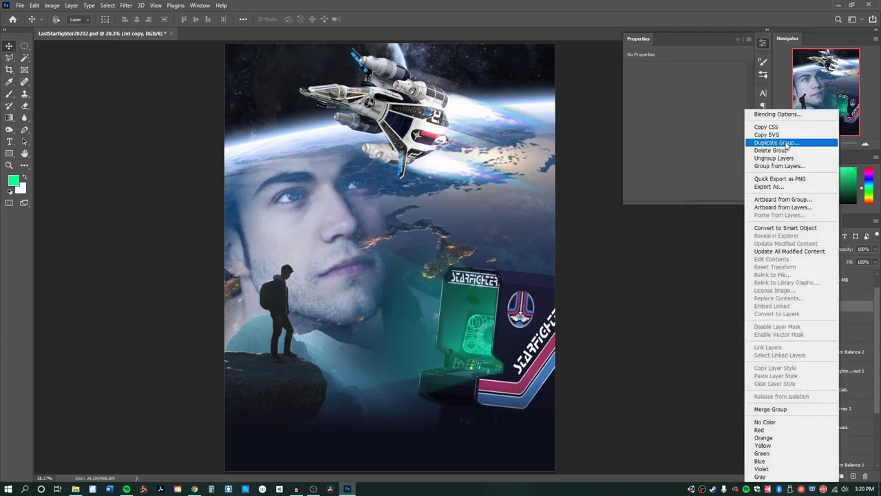
left_click(788, 146)
left_click(858, 149)
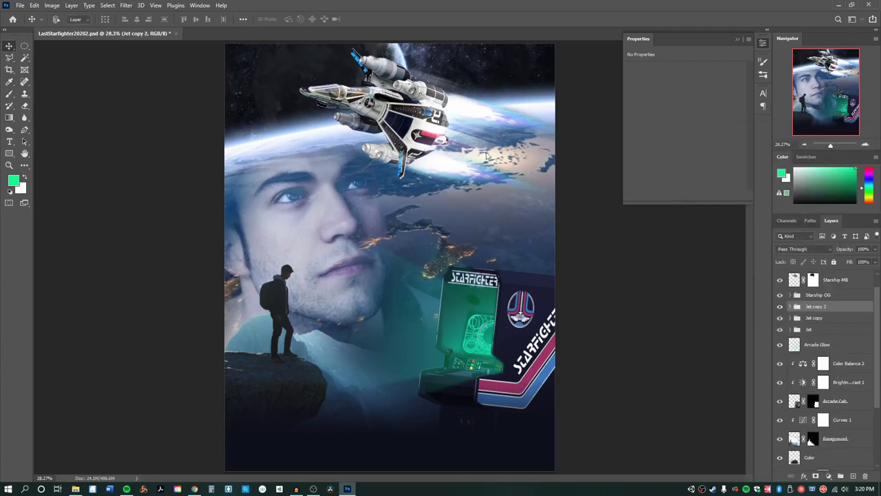
left_click_drag(460, 166, 465, 100)
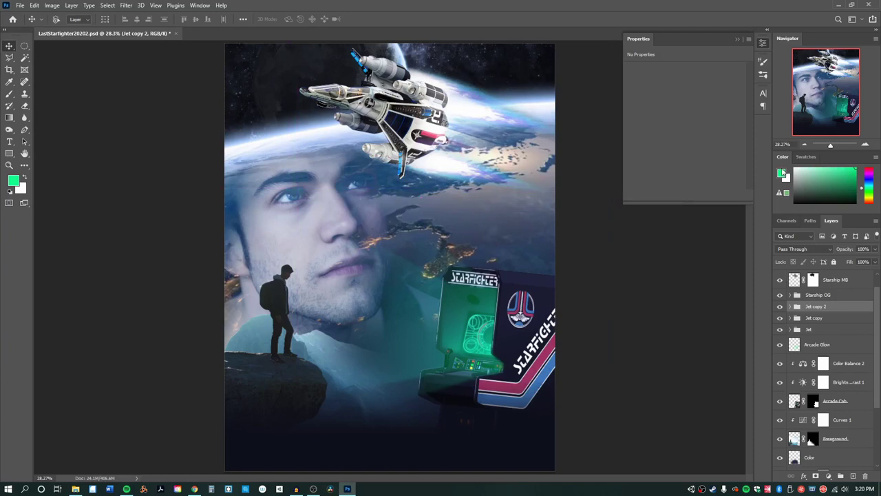
Step: Duplicate the Jet copy 2 group and shift this fourth flame down toward the lower rear of the ship
right_click(838, 309)
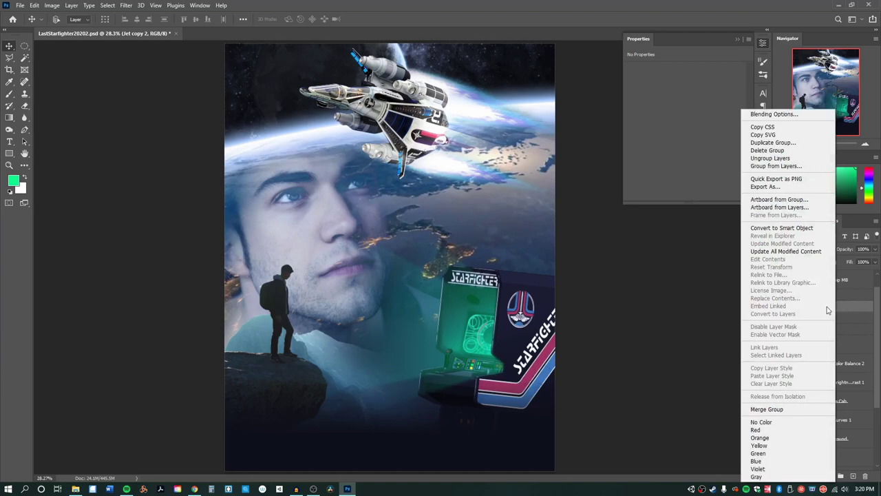
left_click(785, 144)
left_click(860, 150)
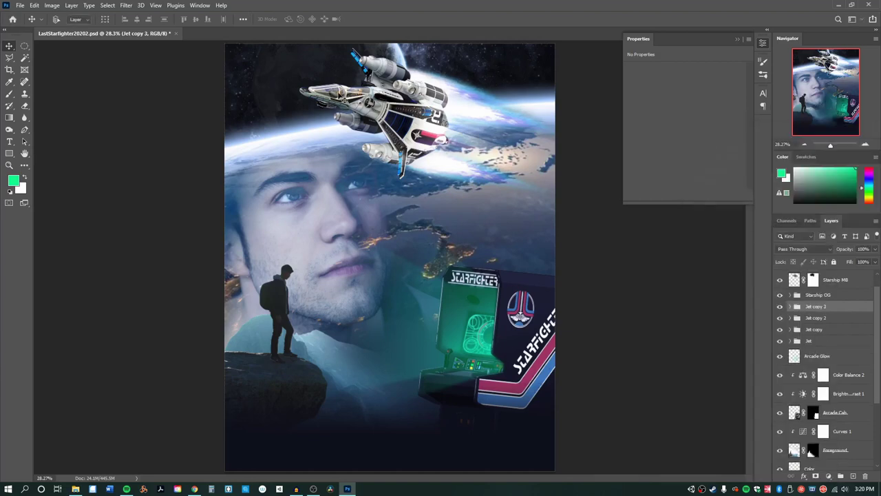
left_click_drag(486, 107, 473, 158)
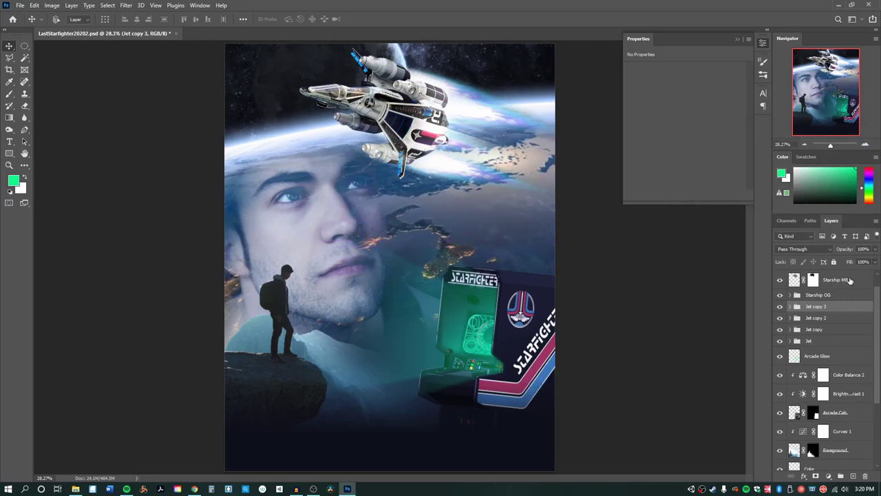
Step: Group all four Jet groups together and name the group Jets
left_click(841, 342, "shift")
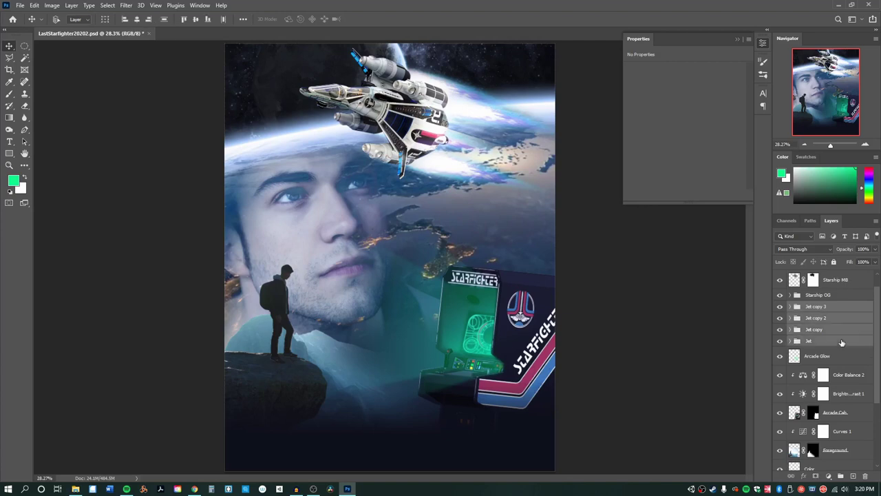
key("ctrl+g")
double_click(816, 306)
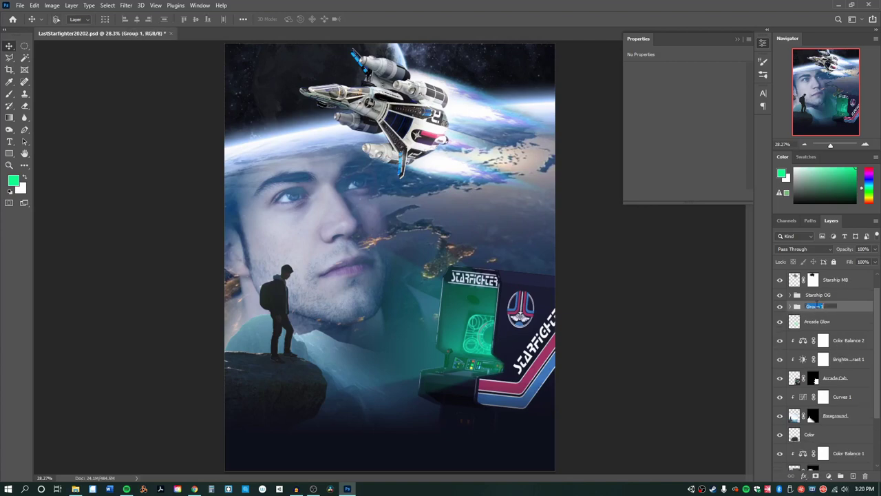
type("Jets")
key("Return")
Step: Duplicate the Jets group and merge the copy into a single layer
left_click_drag(841, 311, 855, 475)
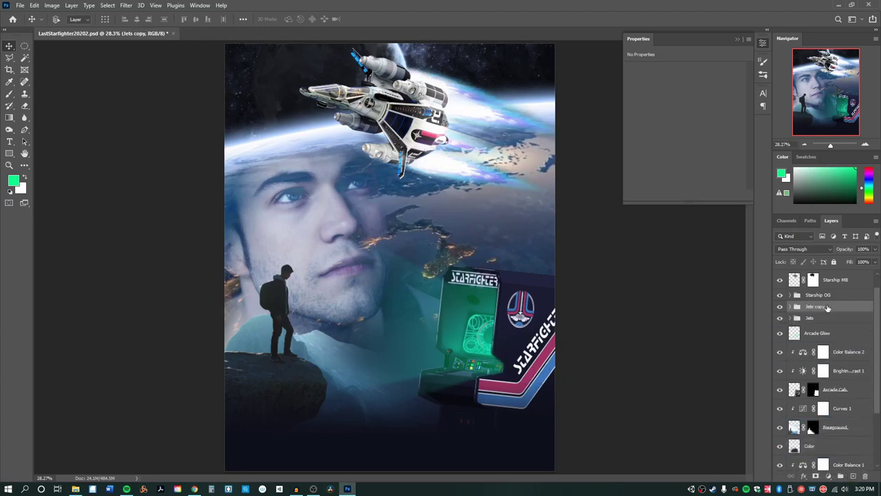
right_click(827, 308)
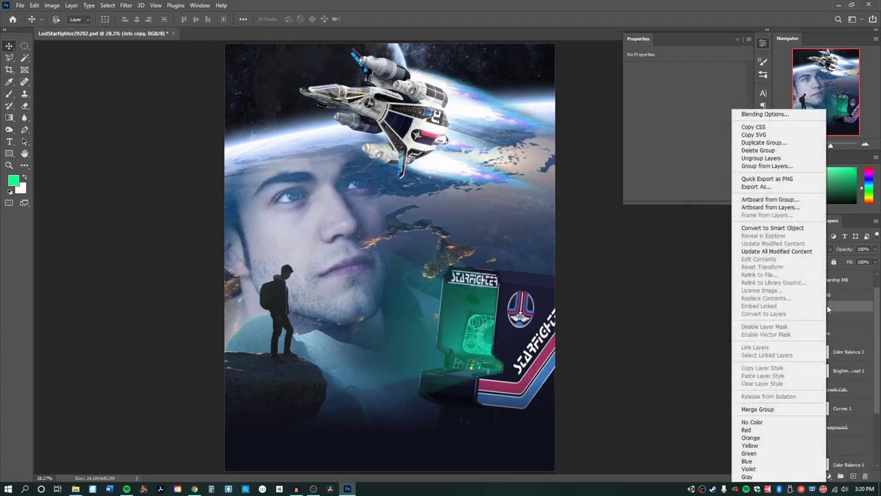
left_click(758, 410)
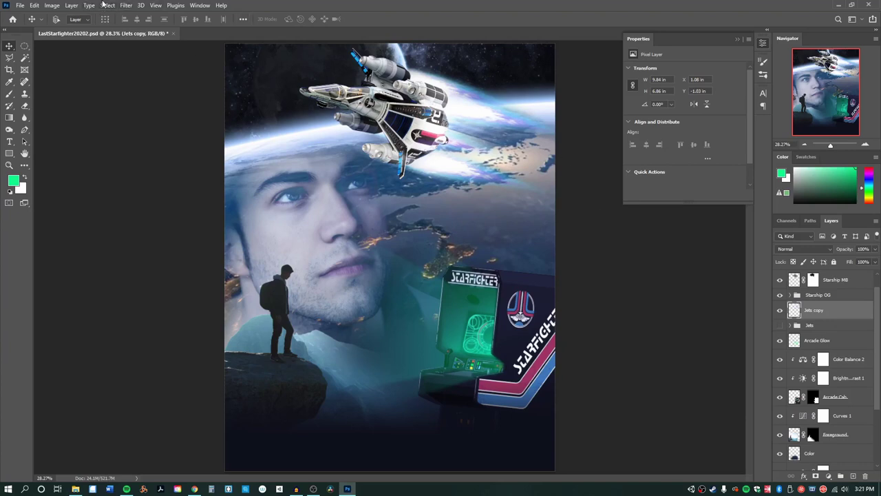
Step: Warp the Jets copy layer, pulling its lower-right corner down and reshaping the right and lower edges to bend the flames downward
left_click(129, 7)
mouse_move(34, 5)
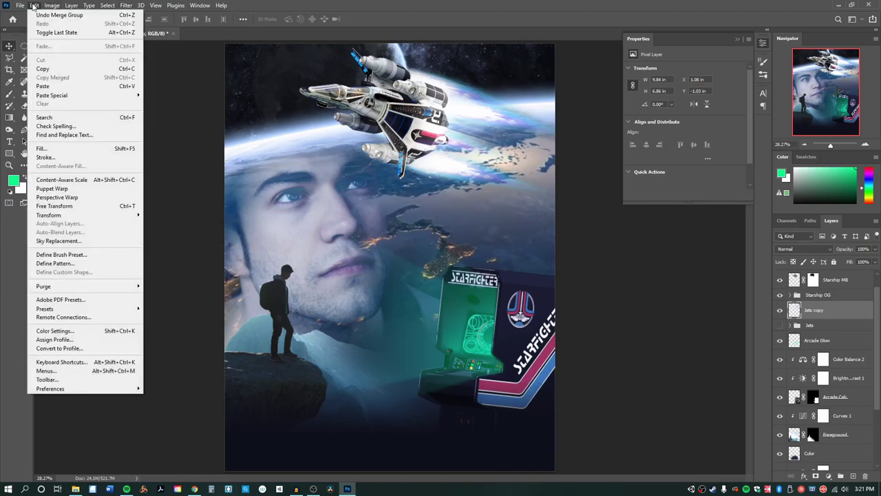
mouse_move(69, 216)
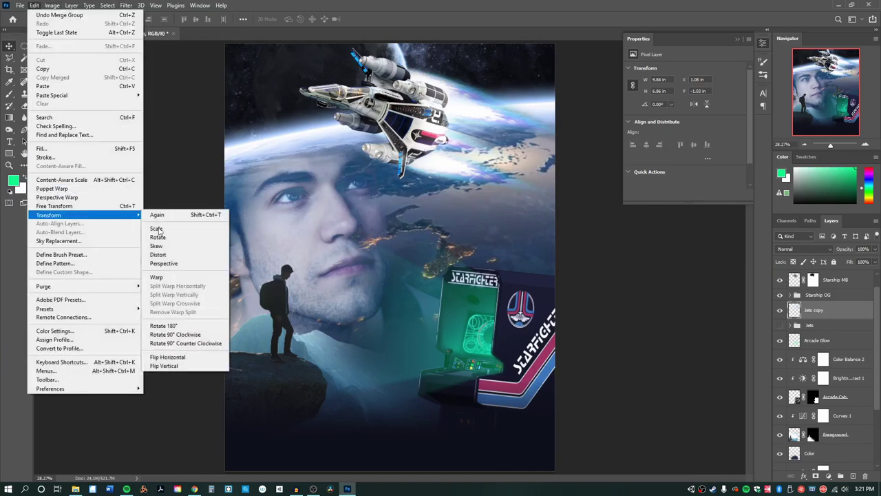
left_click(156, 277)
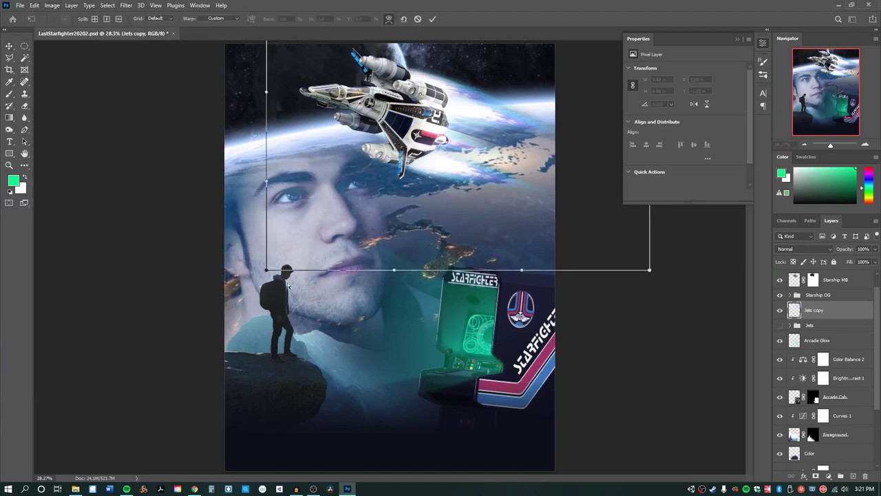
left_click(738, 38)
left_click_drag(650, 273, 636, 454)
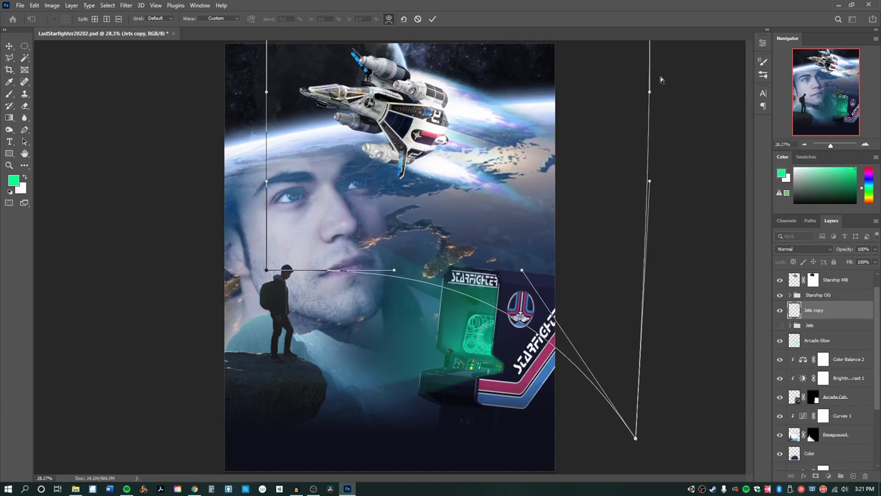
left_click_drag(652, 93, 648, 171)
left_click_drag(400, 272, 475, 232)
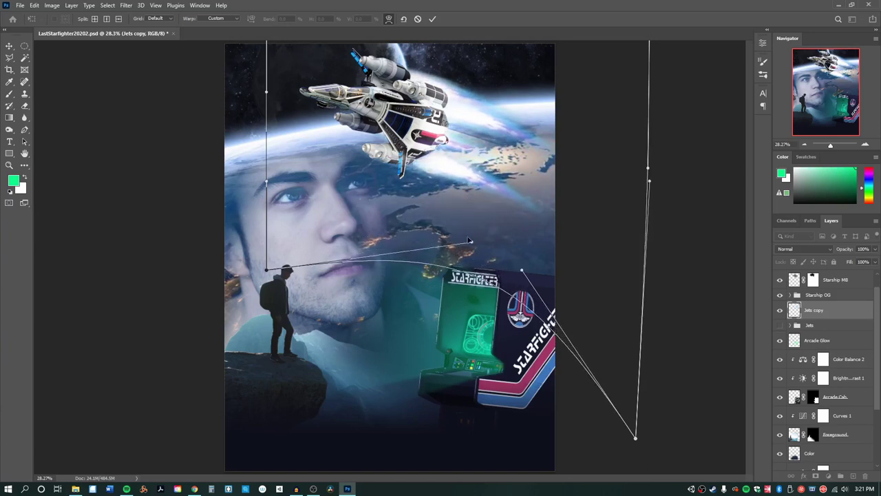
Step: Reshape the left side and corners of the Jets copy warp so the flames curve in an arc behind the ship, and apply it
left_click_drag(266, 91, 324, 148)
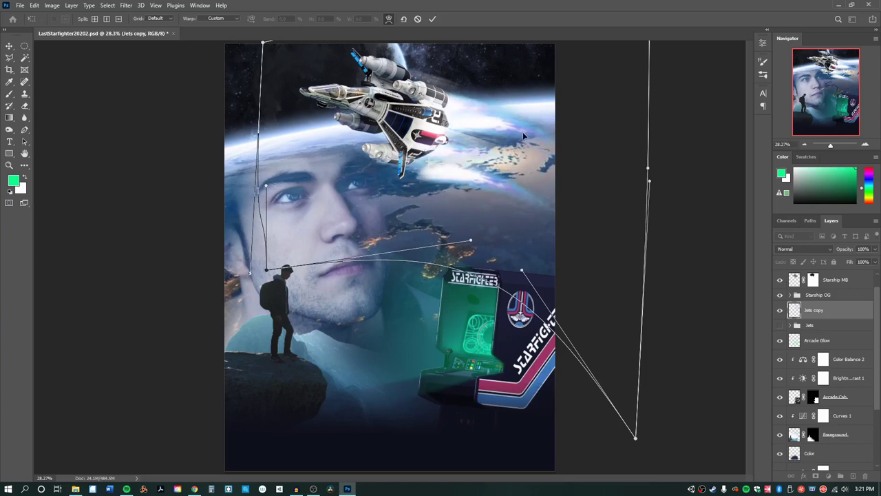
left_click_drag(267, 269, 290, 224)
left_click_drag(265, 185, 268, 162)
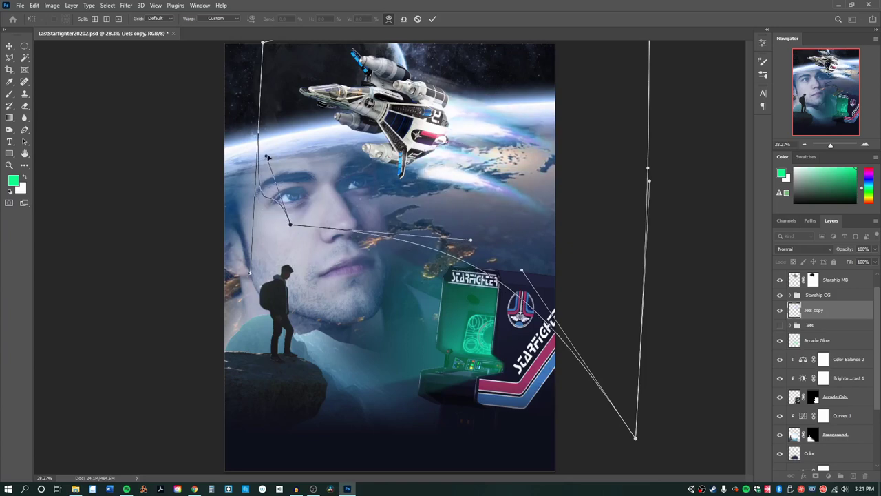
left_click_drag(251, 274, 219, 84)
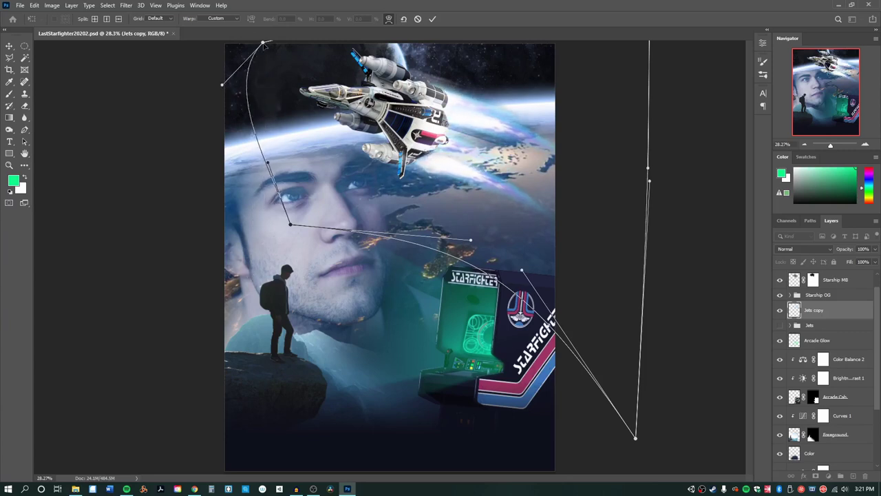
left_click_drag(264, 44, 232, 72)
left_click_drag(655, 171, 650, 174)
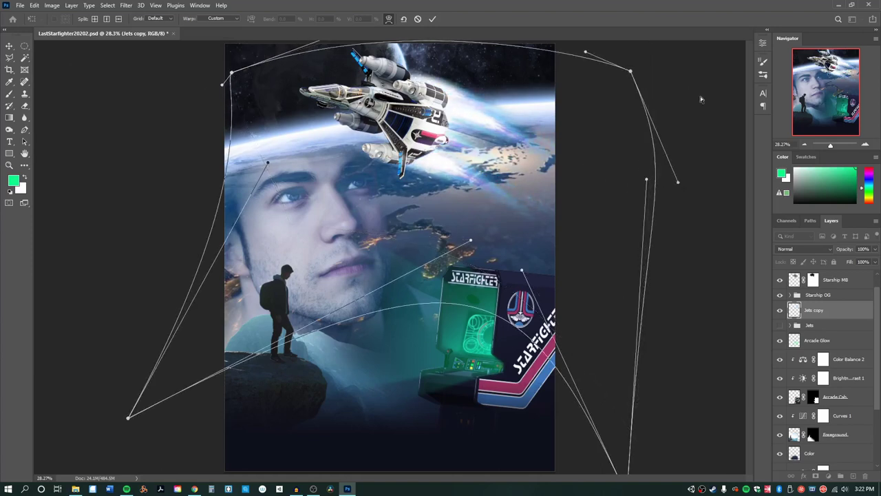
key("Return")
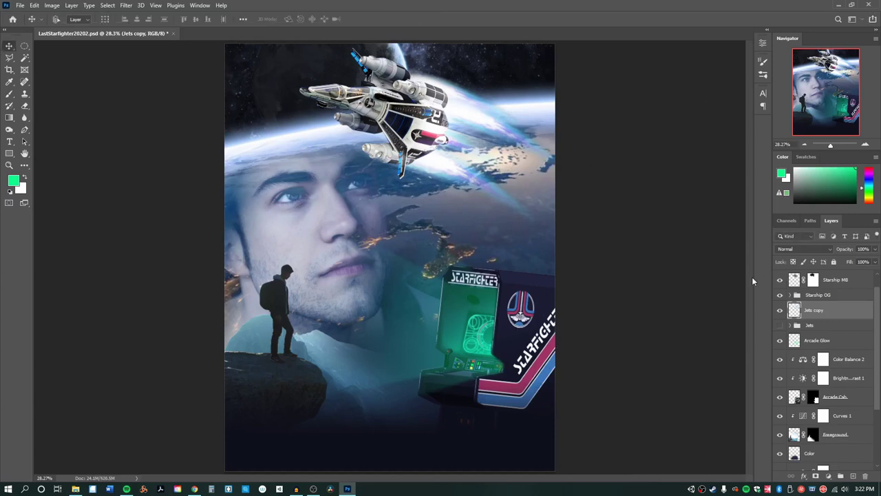
Step: Warp the Starship MB layer so its motion streaks curve down with the jets, and set its opacity to 63%
scroll(847, 306, "up", 1)
left_click(853, 301)
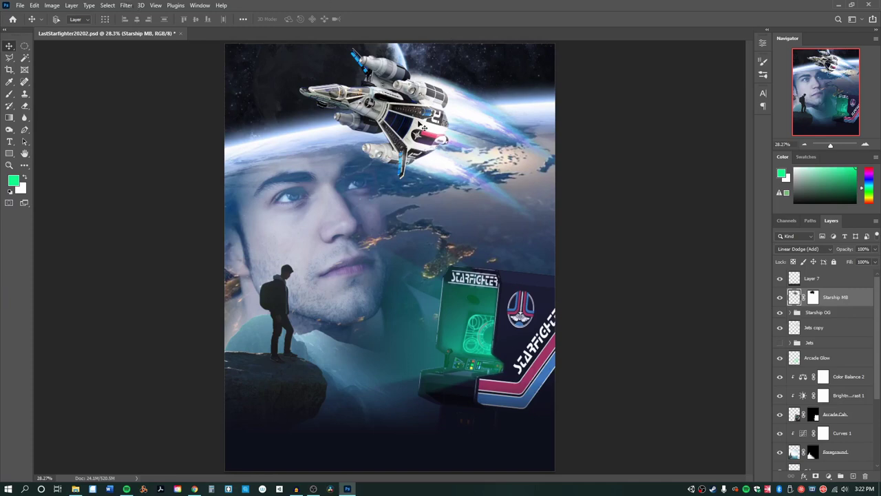
left_click(125, 5)
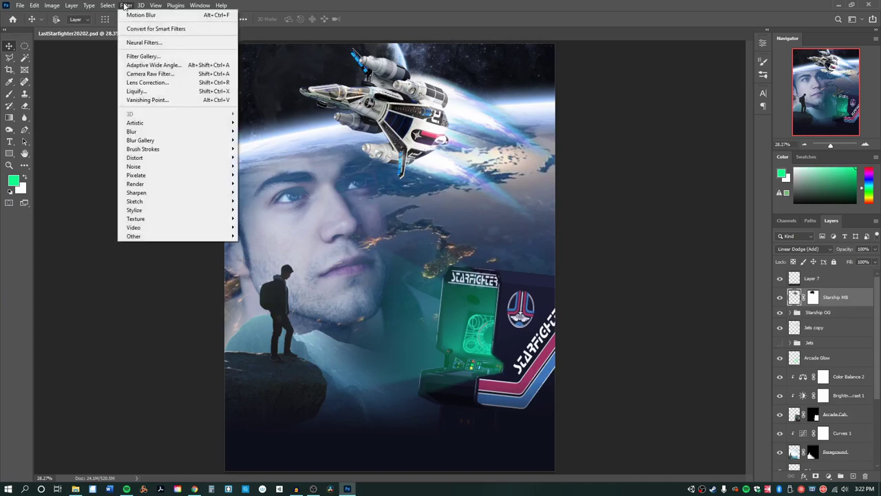
left_click(33, 6)
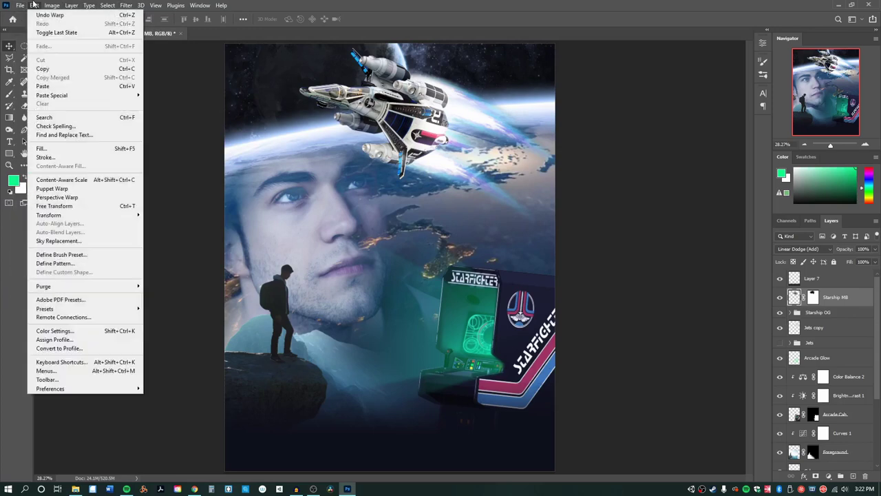
mouse_move(54, 216)
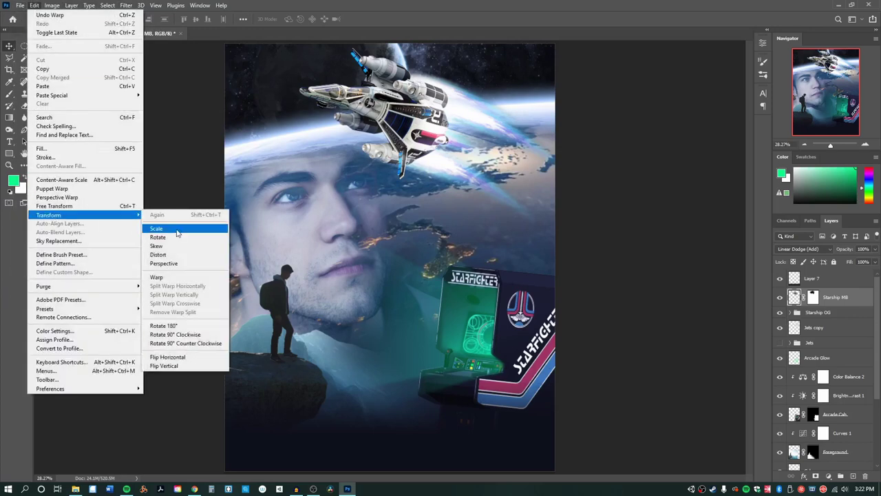
left_click(165, 277)
left_click_drag(513, 204, 566, 344)
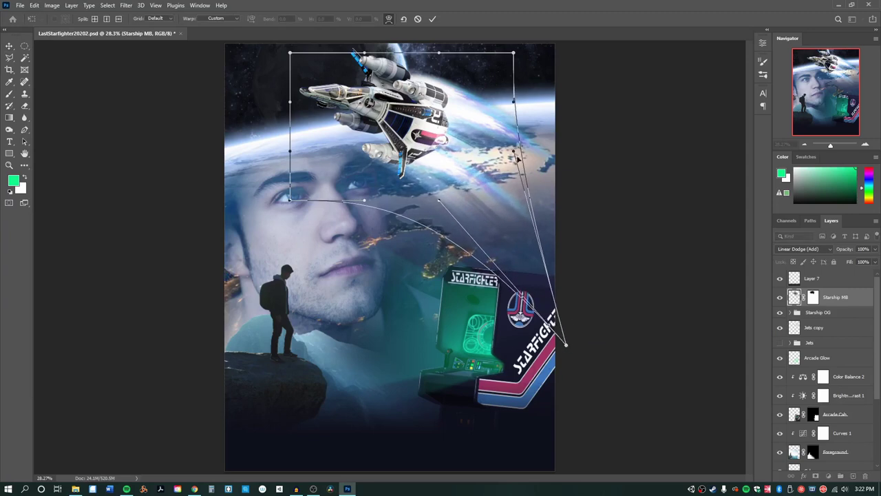
left_click_drag(514, 153, 577, 53)
key("Return")
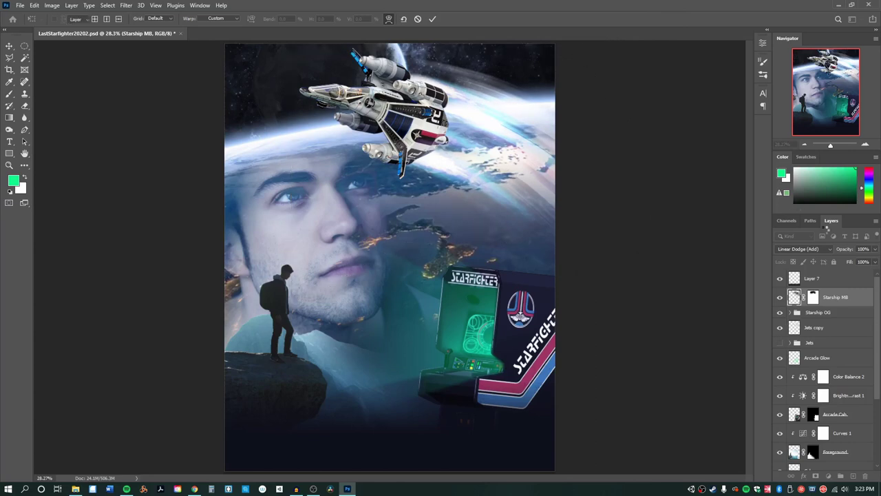
left_click_drag(874, 250, 858, 261)
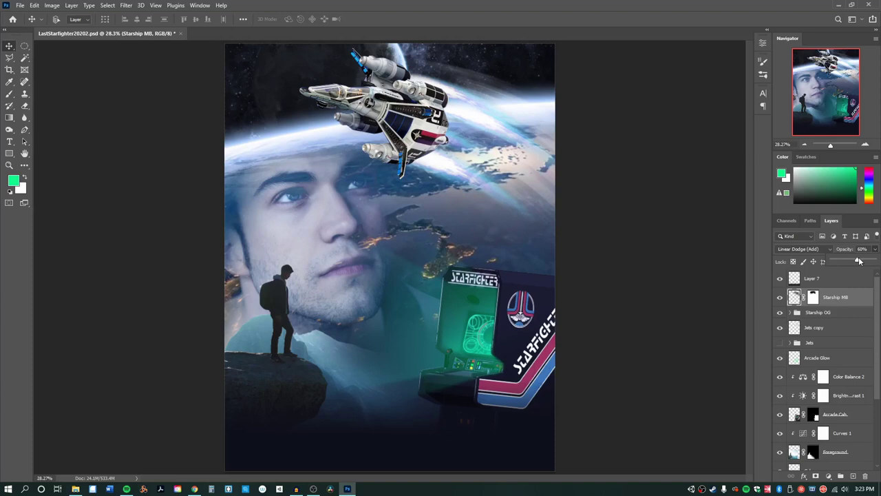
left_click(607, 153)
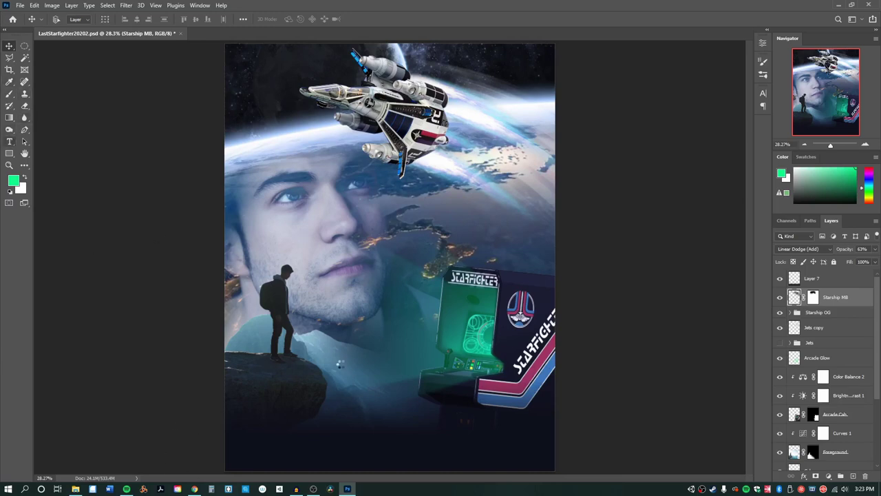
Step: Add centered red title text reading THE LAST STARFIGHTER in Tw Cen MT Bold, 11 pt, near the poster's lower edge
left_click(9, 141)
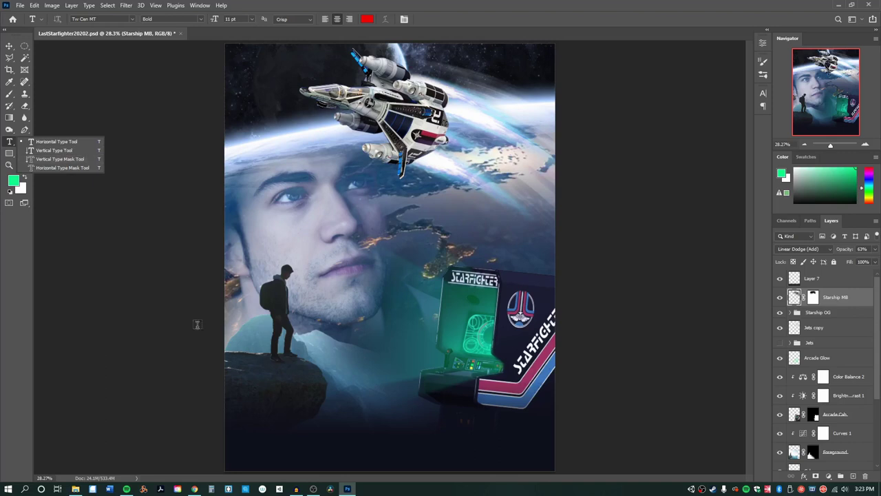
left_click(61, 142)
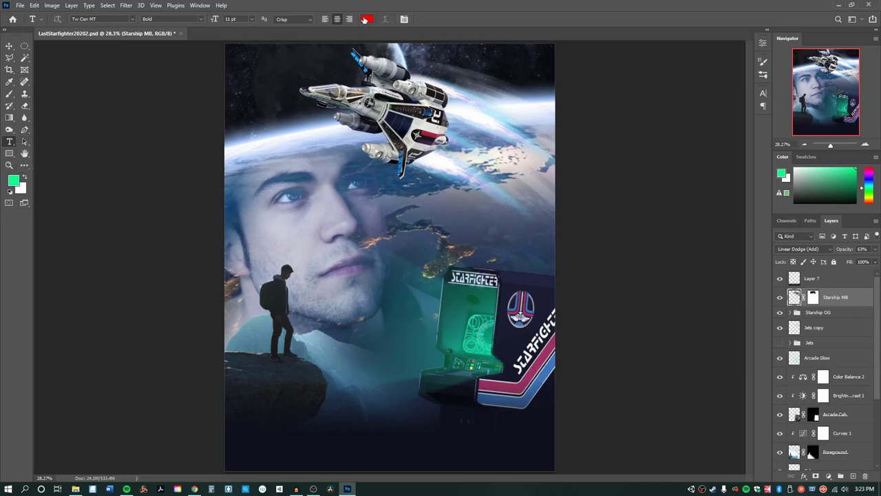
left_click(281, 435)
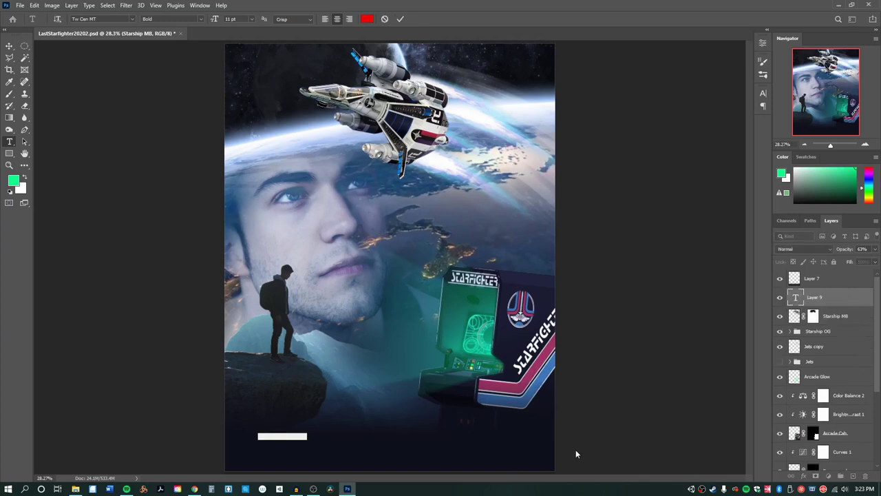
key("BackSpace")
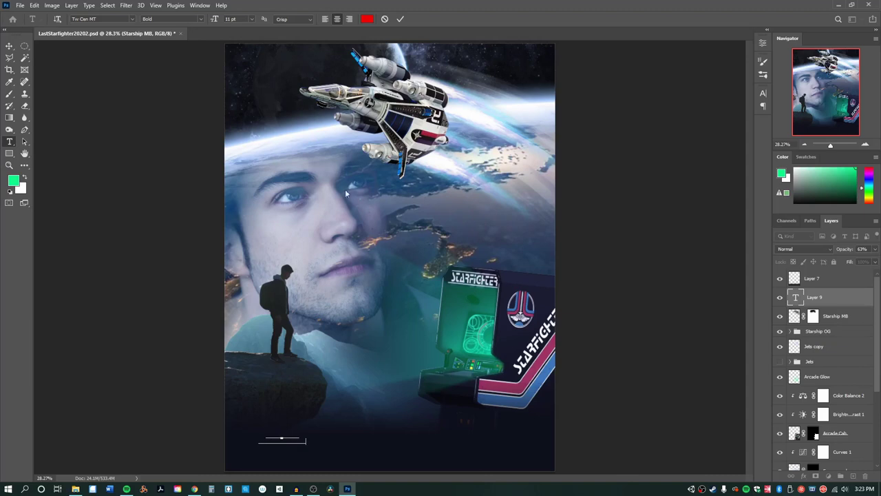
left_click(9, 45)
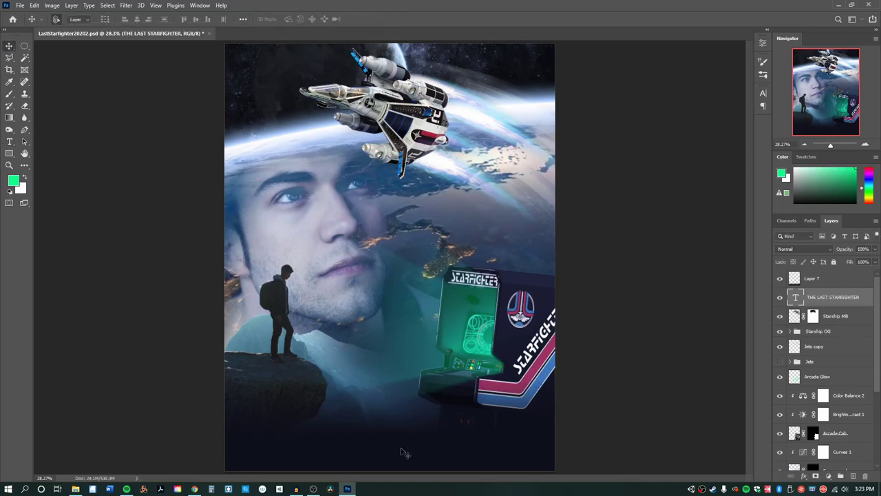
Step: Enlarge the title across the lower part of the poster, place its layer above Layer 7, and shift the text slightly down
key("ctrl+t")
left_click_drag(313, 425, 510, 297)
key("Return")
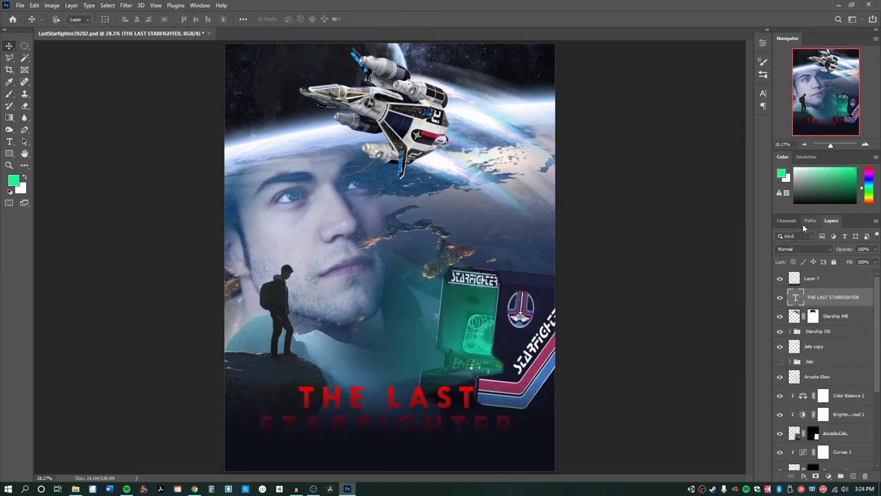
left_click_drag(864, 297, 863, 273)
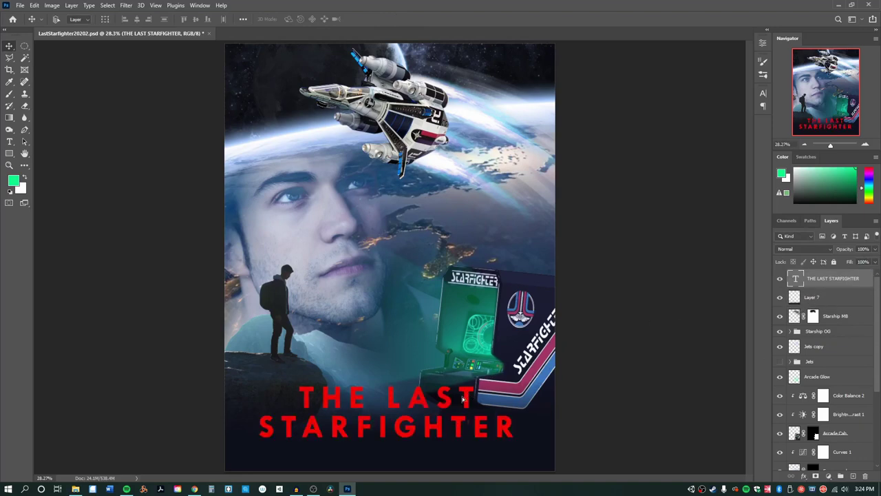
left_click_drag(466, 396, 465, 408)
Step: Change the font of the whole title to Trajan Pro
key("t")
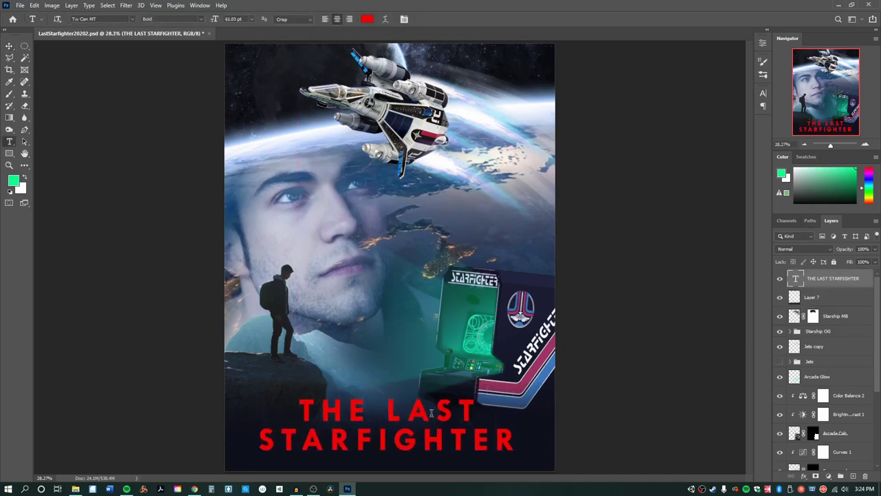
left_click(448, 437)
key("ctrl+a")
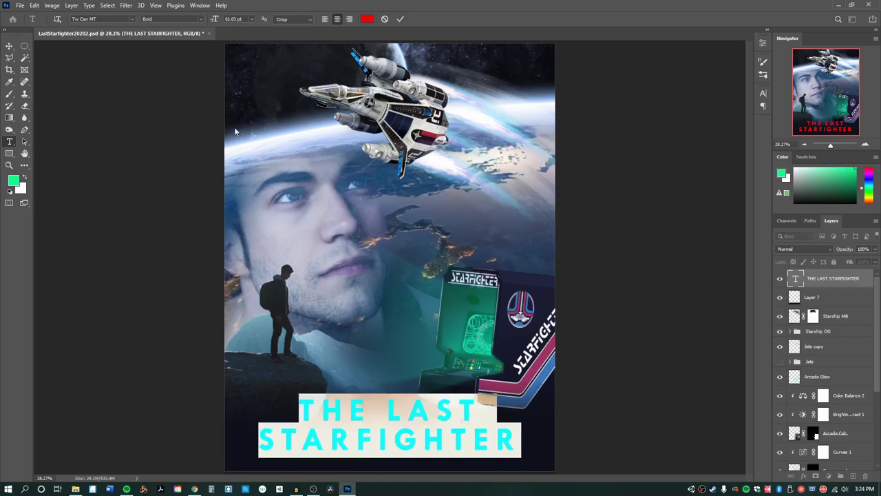
left_click(132, 20)
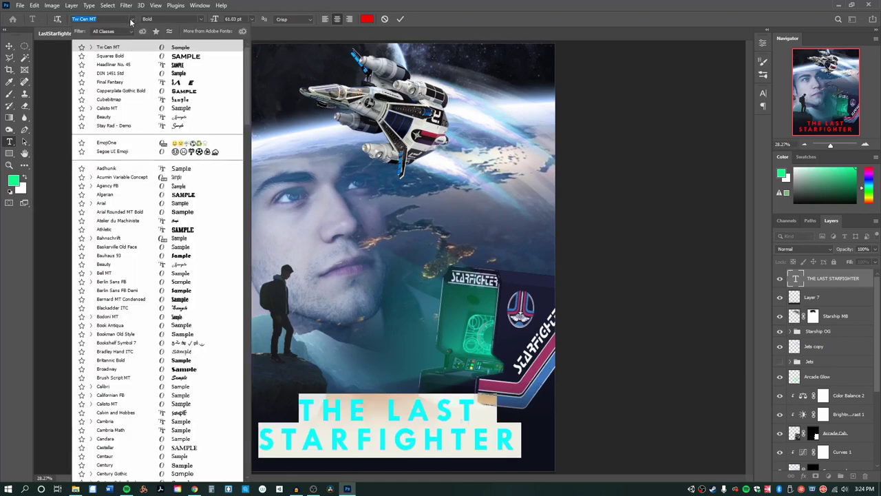
type("Trajan Pro")
key("Return")
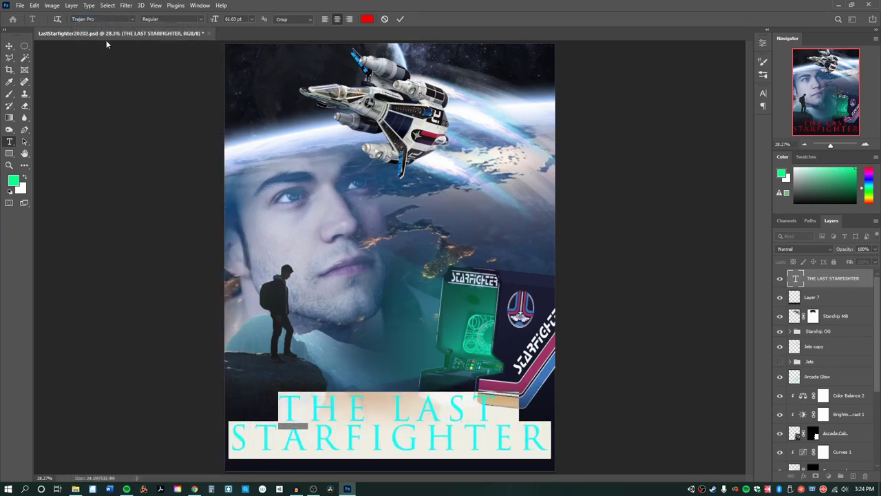
left_click(10, 46)
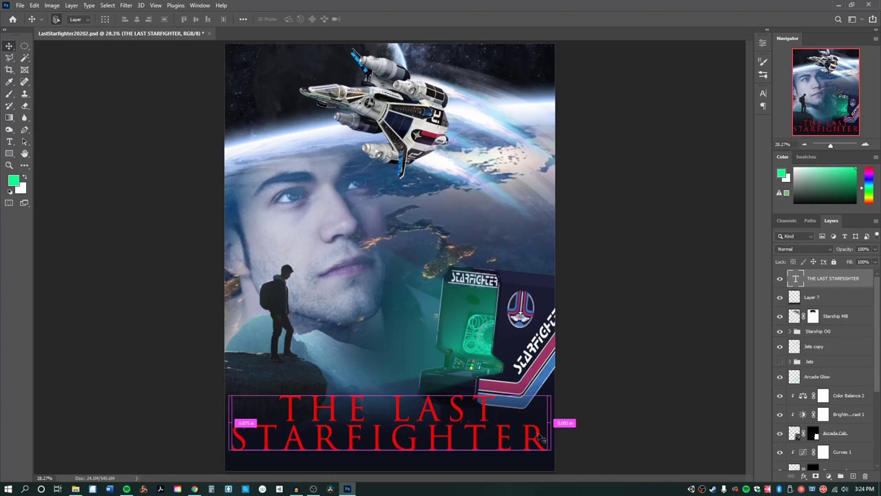
Step: Scale the title down to about 47.8 pt, leaving wider margins on both sides of the poster
key("ctrl+t")
left_click_drag(551, 394, 515, 397)
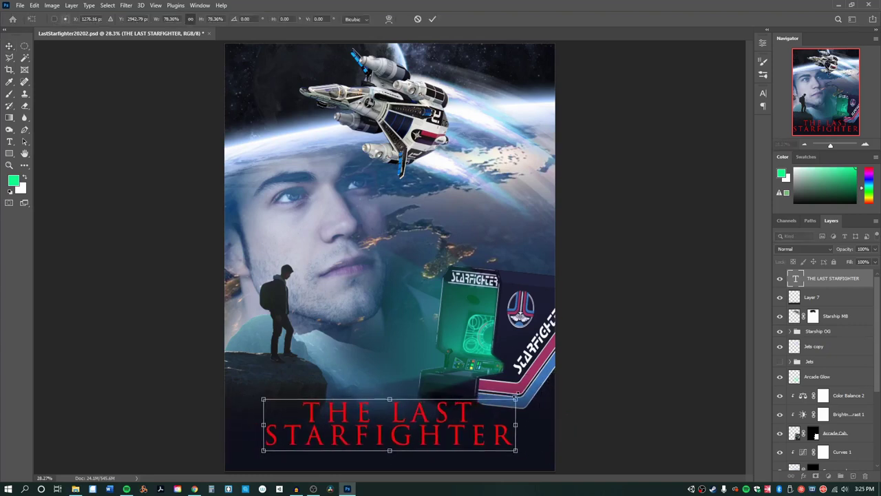
key("Return")
Step: Reduce the font size of the THE LAST line in the title to 23 pt
key("t")
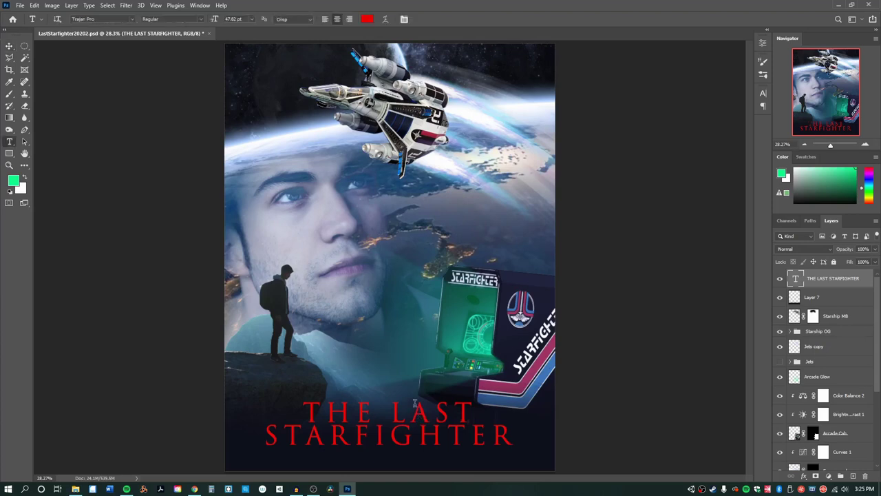
triple_click(416, 412)
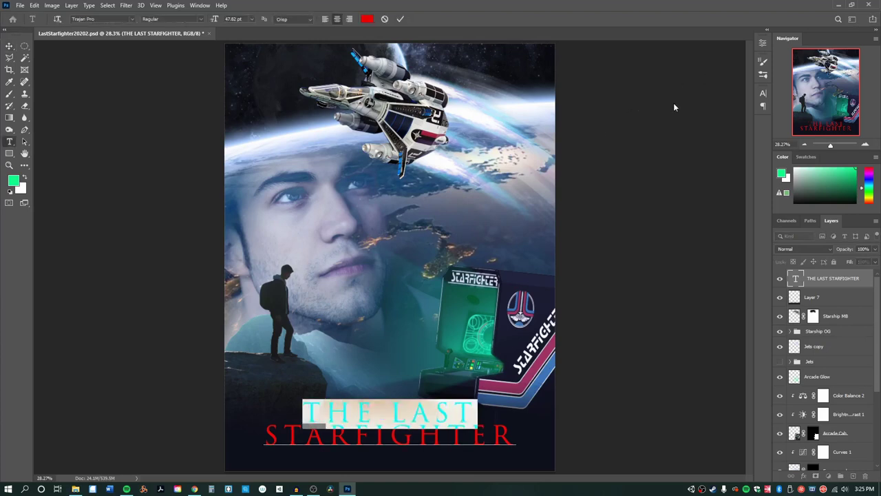
left_click(762, 93)
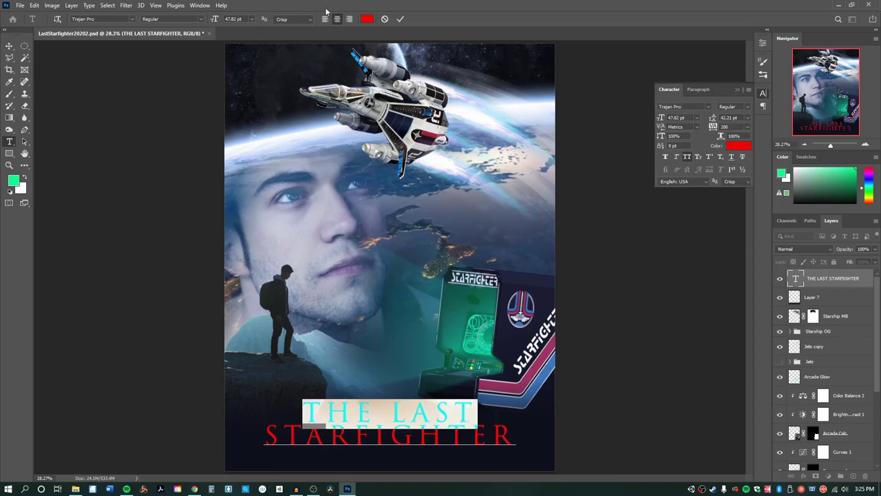
left_click(203, 5)
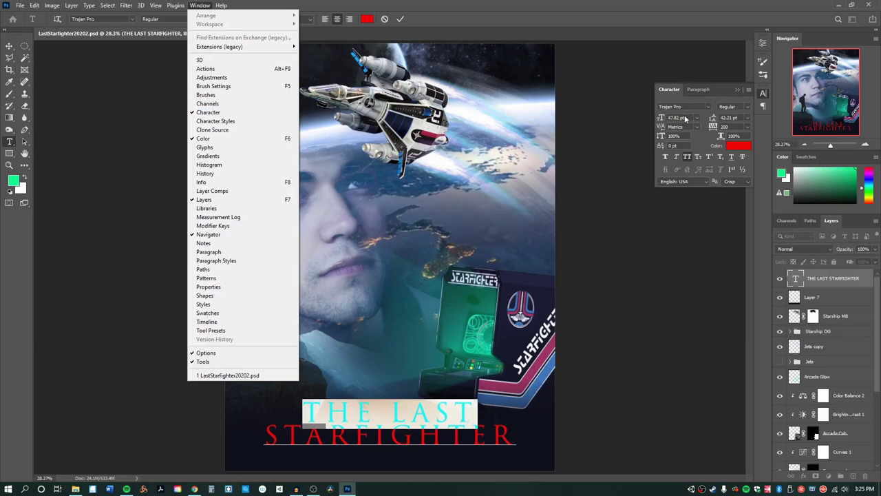
left_click(660, 119)
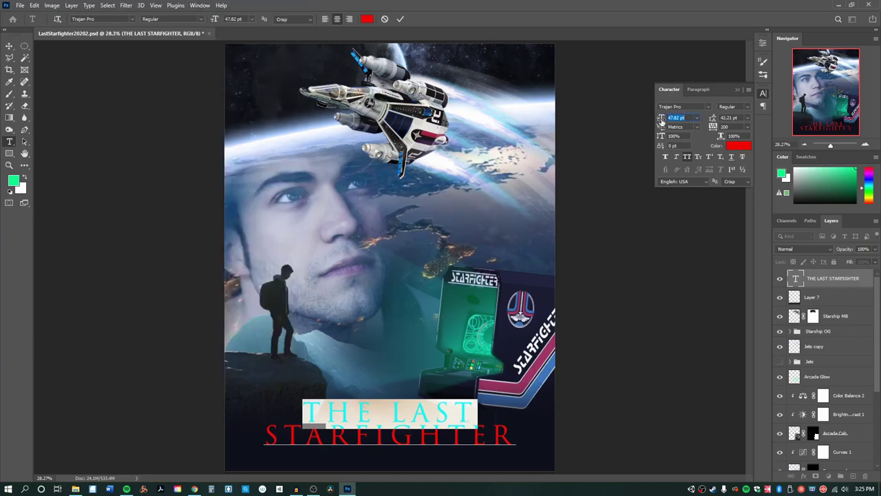
left_click_drag(659, 118, 649, 125)
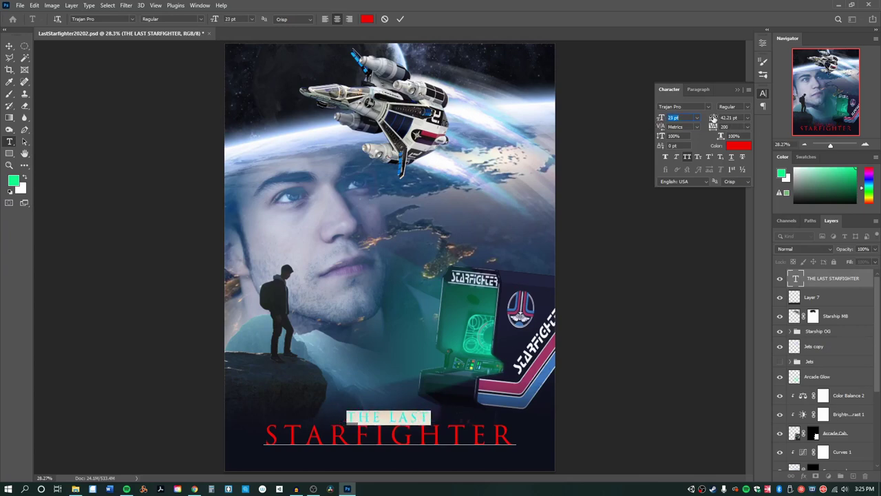
Step: Set the THE LAST line's leading to 43 pt and its baseline shift to 18 pt, then commit the text
mouse_move(713, 118)
left_mouse_down()
mouse_move(705, 123)
mouse_move(715, 120)
left_mouse_up()
key("shift+Tab")
left_click_drag(661, 147, 662, 152)
left_click(202, 19)
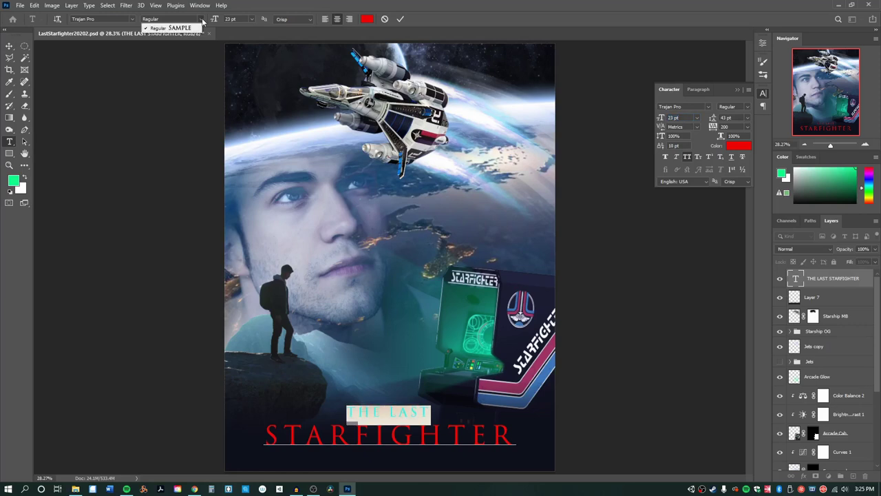
left_click(202, 19)
left_click(9, 49)
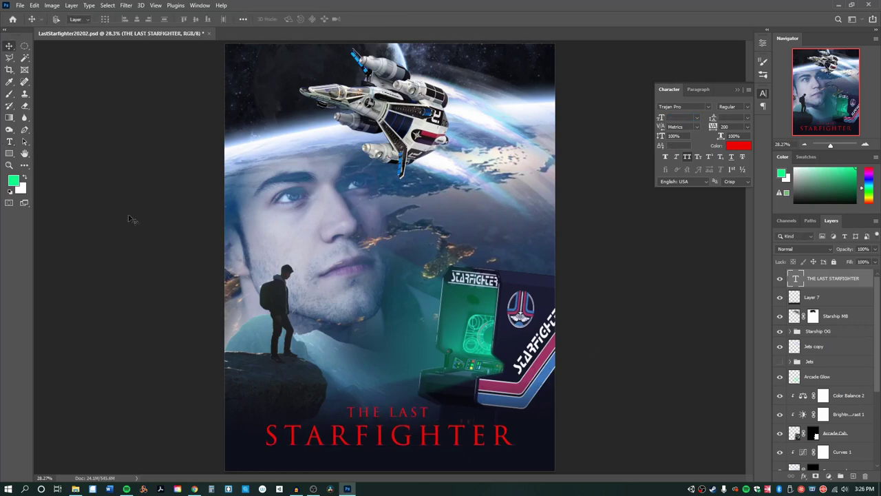
Step: Change the text color of the whole title to black
double_click(425, 443)
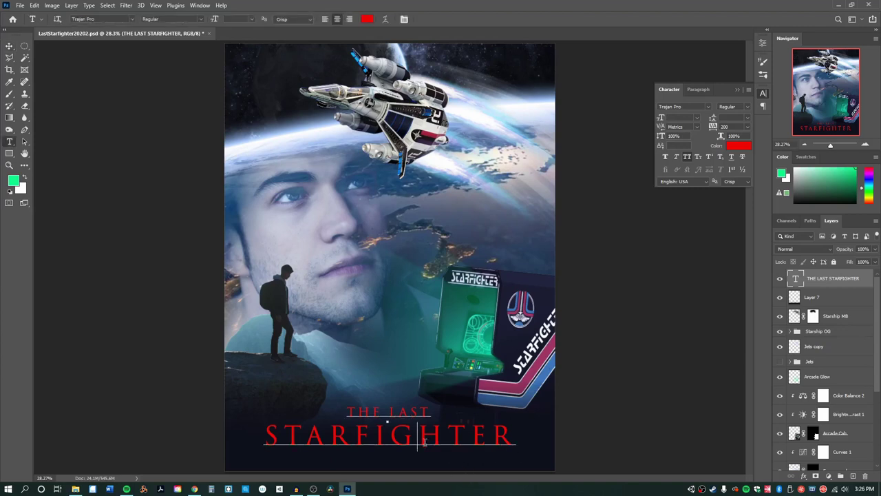
double_click(424, 443)
key("ctrl+a")
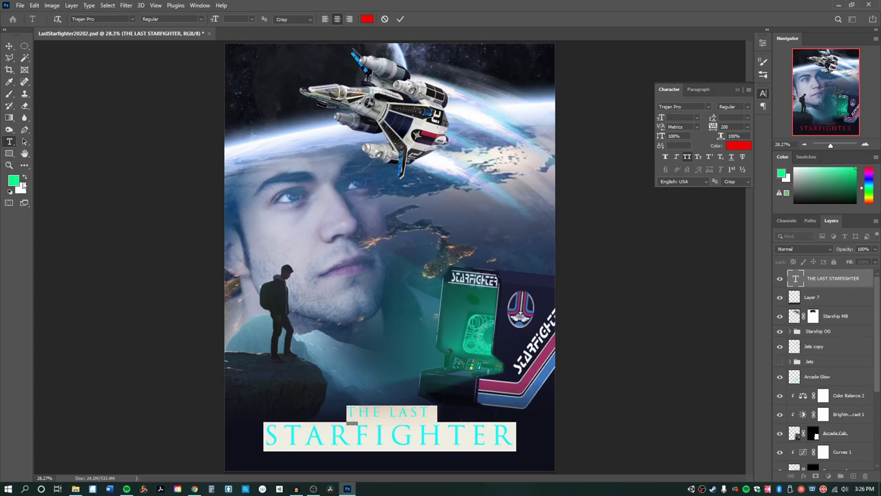
left_click(735, 146)
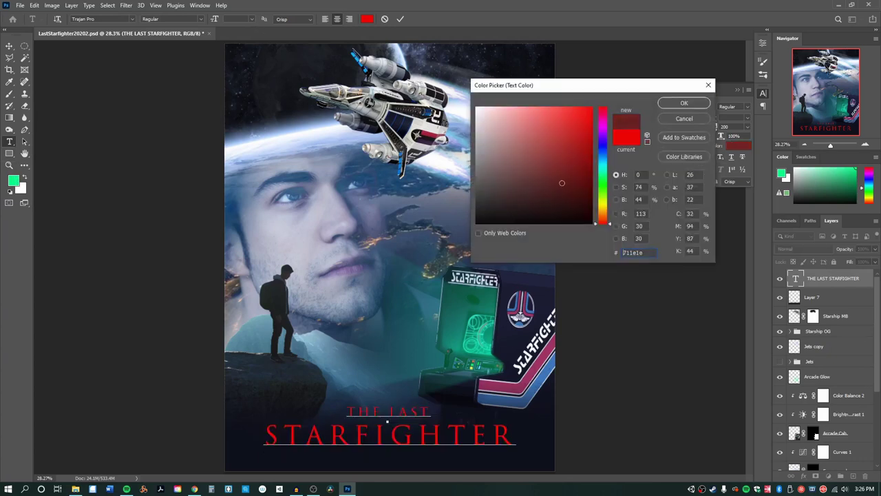
left_click_drag(560, 183, 604, 239)
left_click(696, 105)
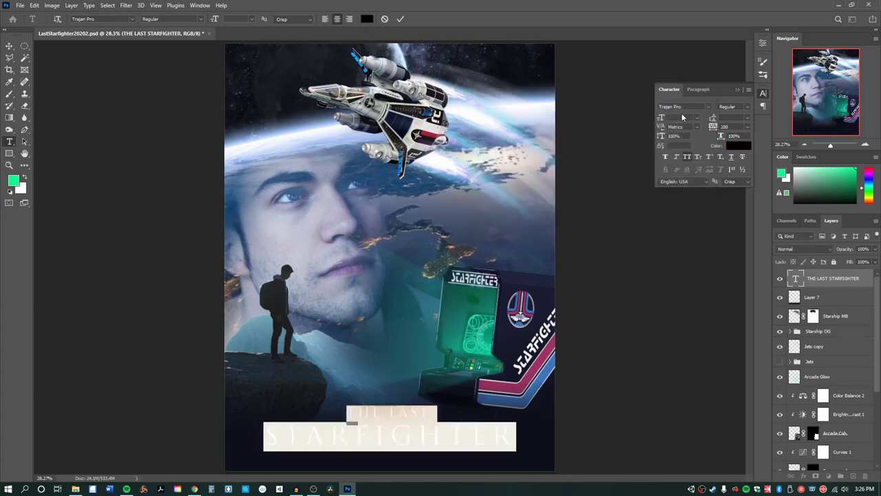
left_click(867, 281)
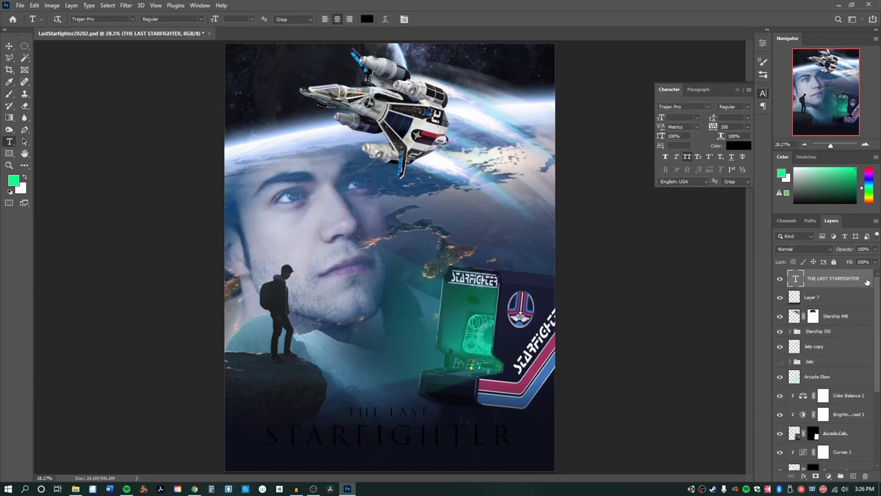
Step: Add a Stroke layer style, positioned outside, to the THE LAST STARFIGHTER text layer
key("space")
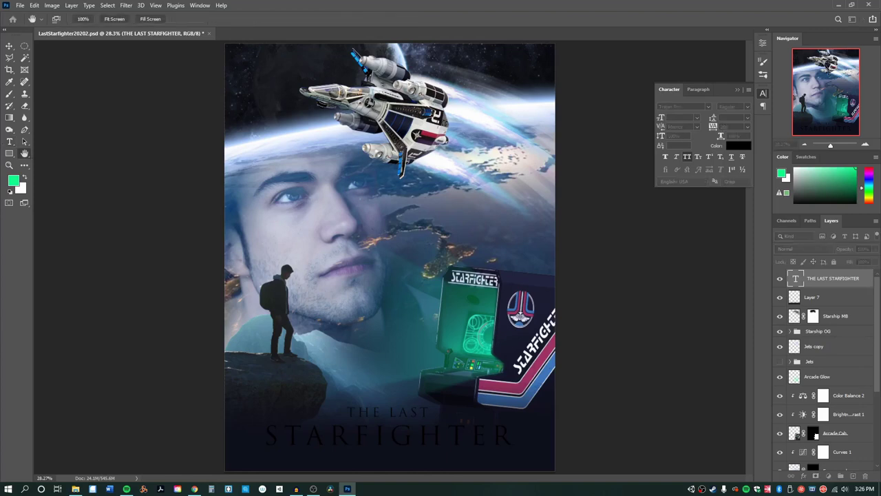
double_click(854, 279)
left_click_drag(482, 89, 288, 68)
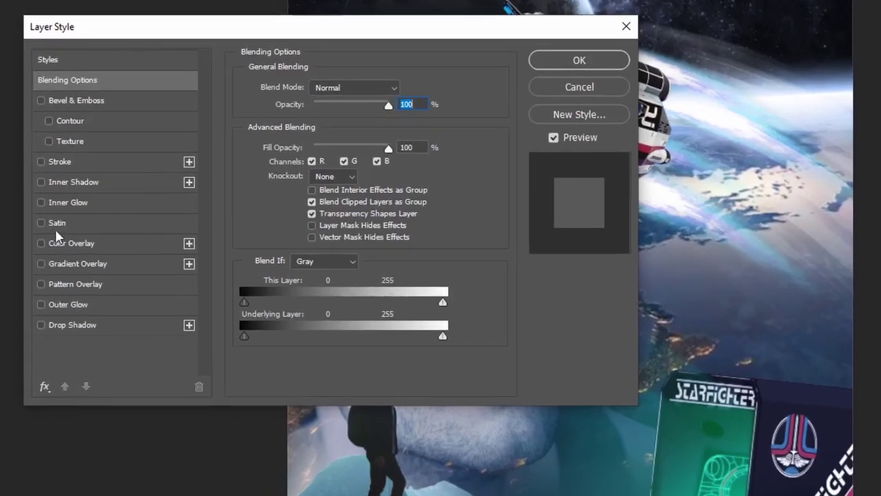
left_click(41, 161)
left_click(83, 163)
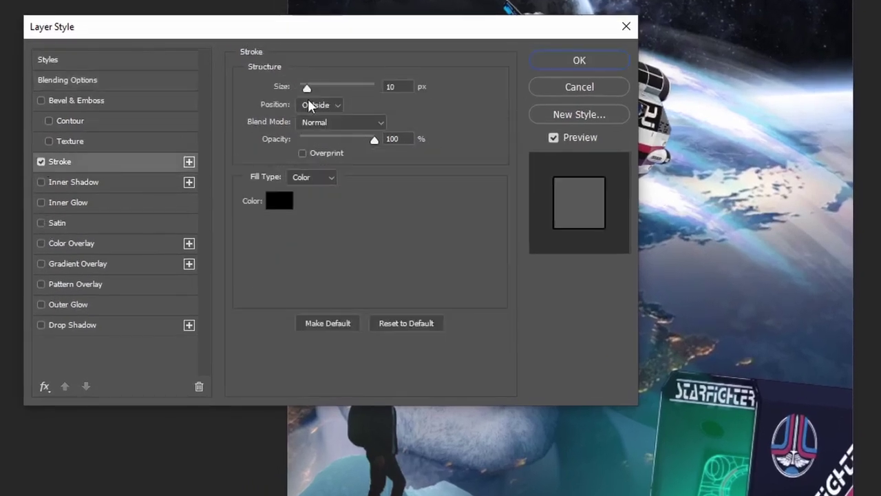
Step: Set the title's stroke color to bright turquoise green and its size to 6 px
left_click(275, 201)
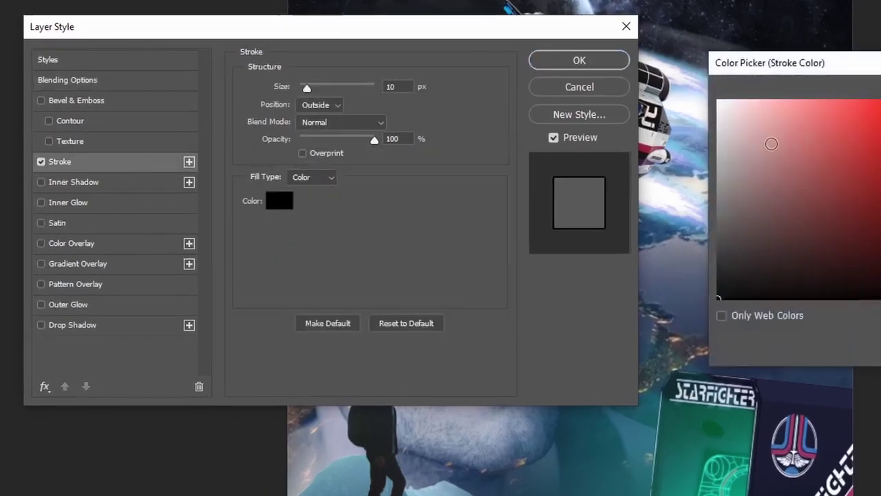
left_click(880, 214)
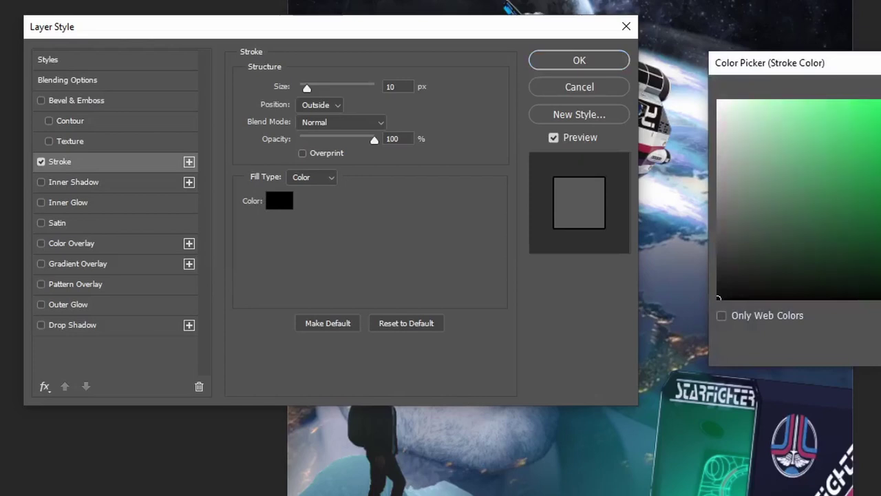
left_click(880, 102)
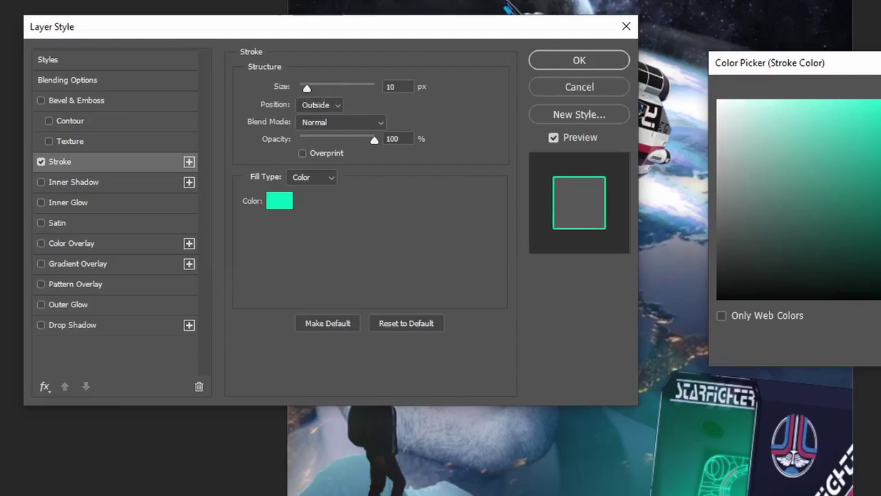
key("Return")
left_click_drag(307, 86, 305, 88)
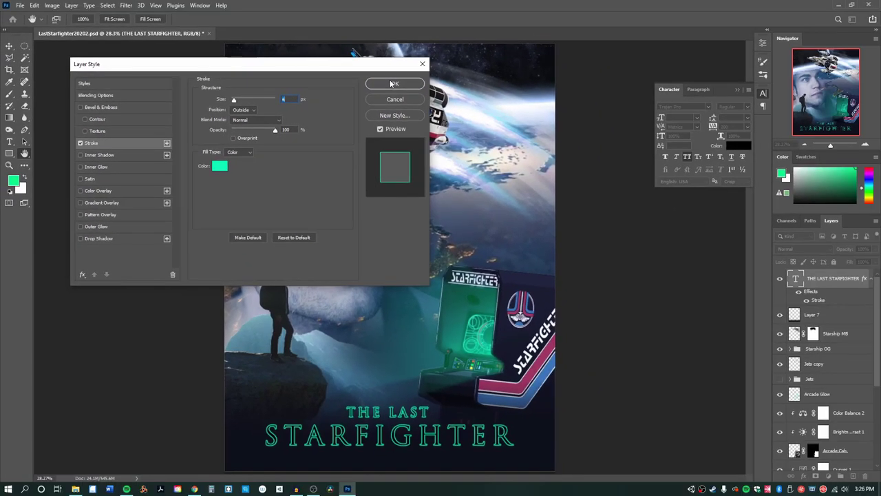
left_click(392, 84)
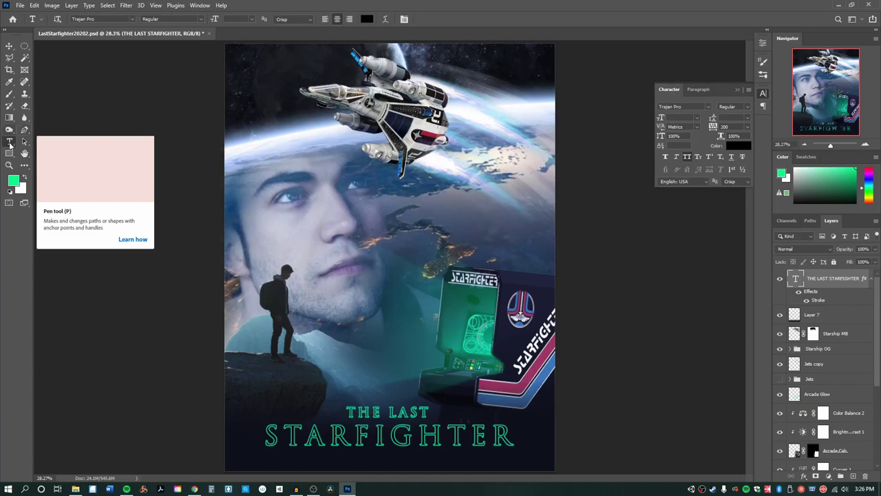
Step: Draw a thin, unfilled rectangle with a bright green stroke beneath STARFIGHTER, spanning the word's width
left_click(8, 153)
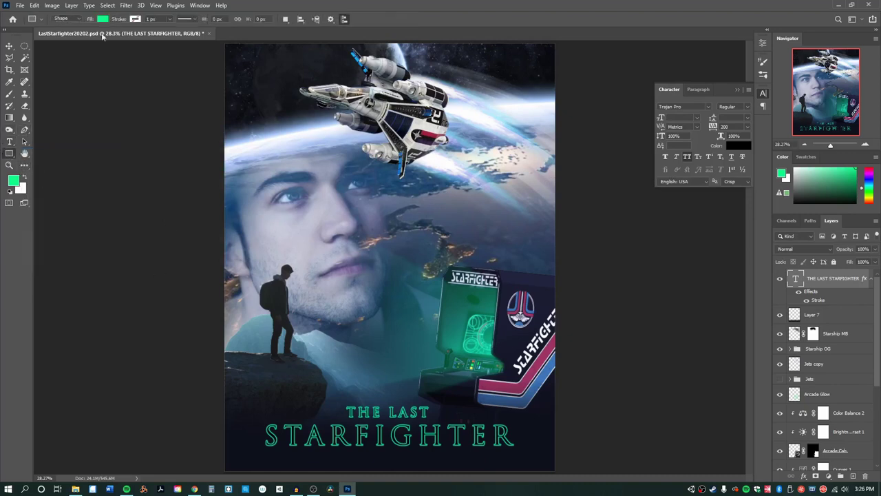
left_click(135, 20)
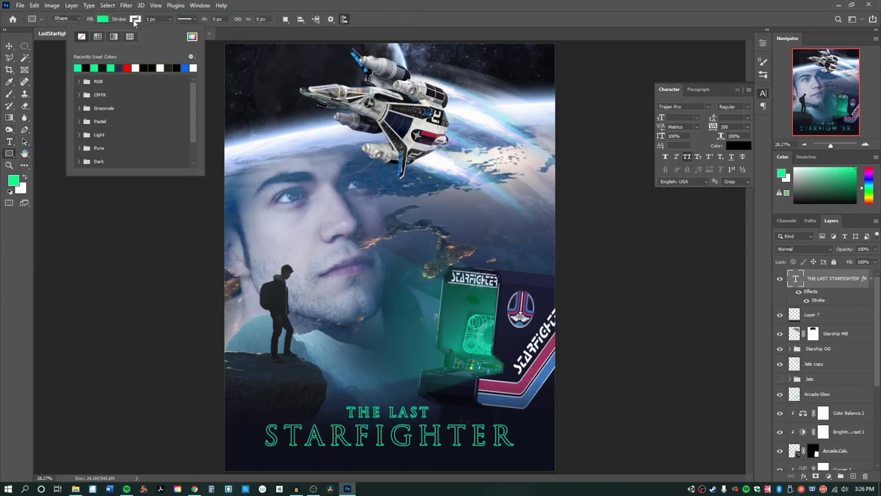
left_click(77, 67)
left_click(103, 19)
left_click(49, 37)
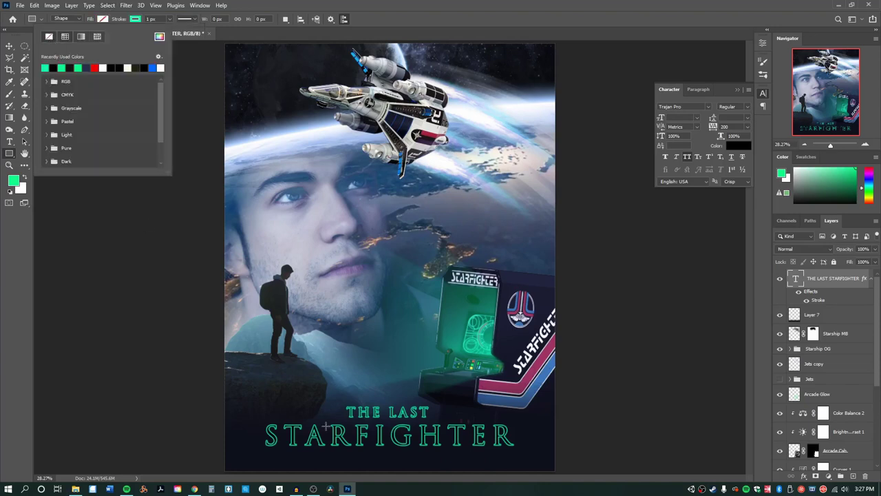
left_click_drag(266, 448, 515, 453)
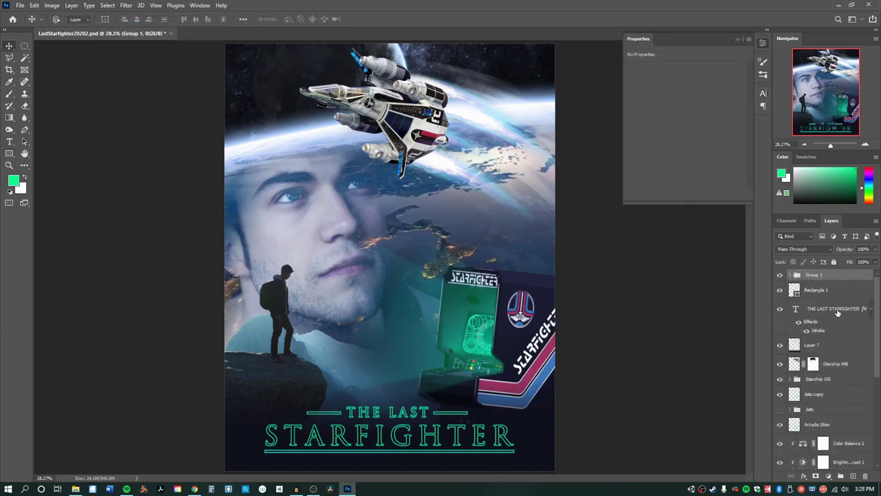
Step: Group the title text, Rectangle 1 and Group 1 together and name the new group Title
key("v")
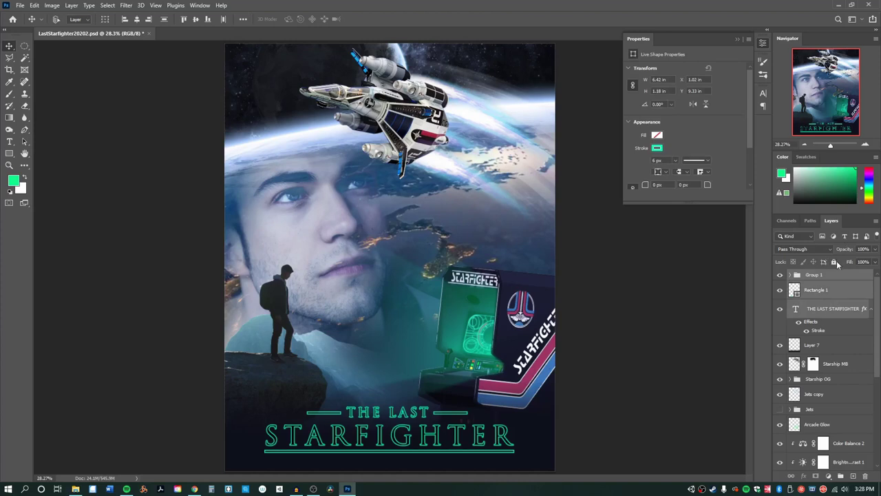
left_click(843, 276)
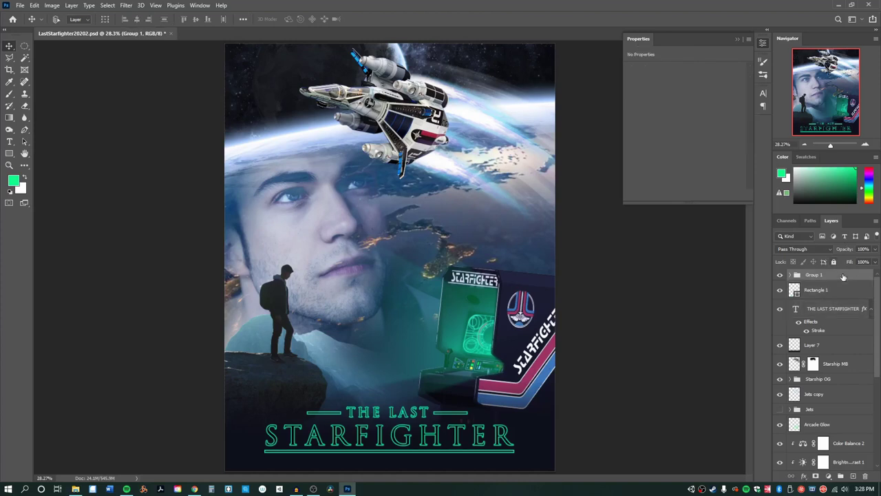
left_click(845, 312, "shift")
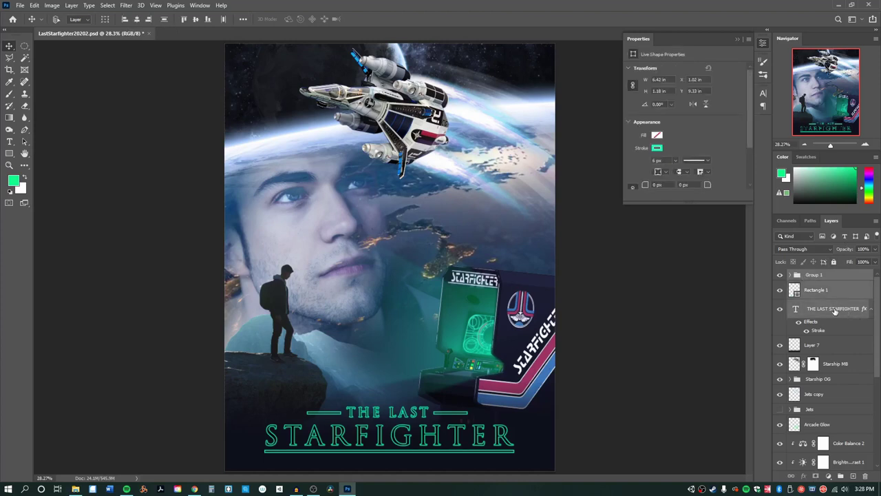
key("ctrl+g")
double_click(817, 275)
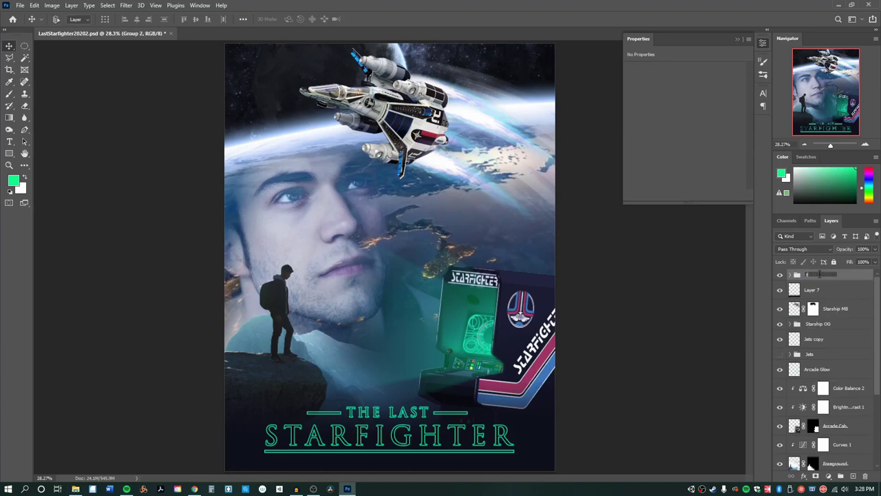
key("Return")
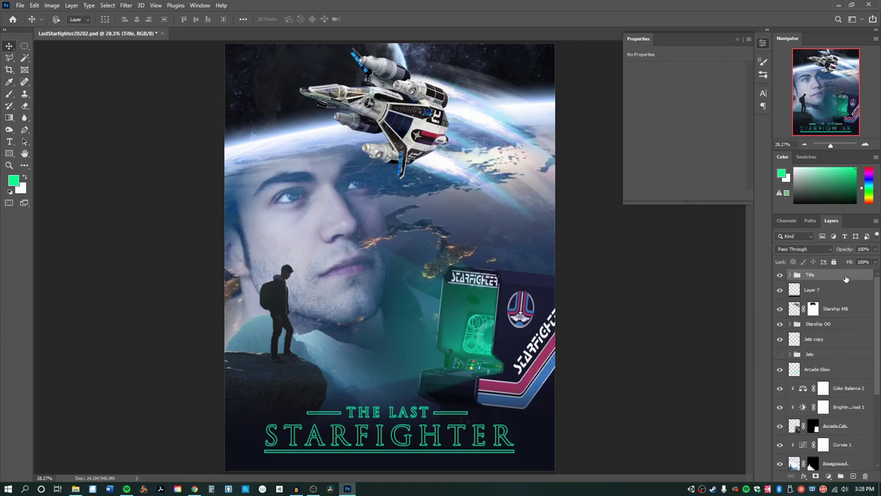
Step: Duplicate the Title group and turn the copy into a rasterized layer by way of a smart object
scroll(853, 413, "down", 1)
left_click_drag(852, 476, 852, 476)
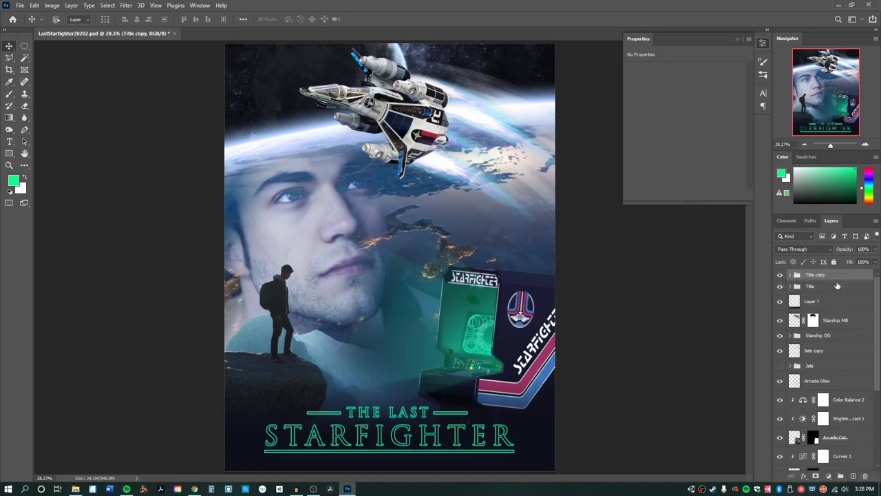
right_click(840, 276)
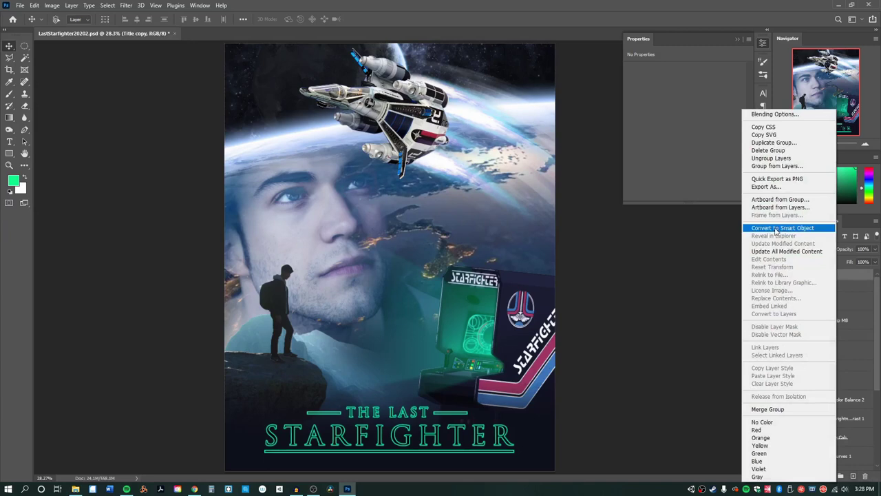
left_click(778, 230)
right_click(854, 275)
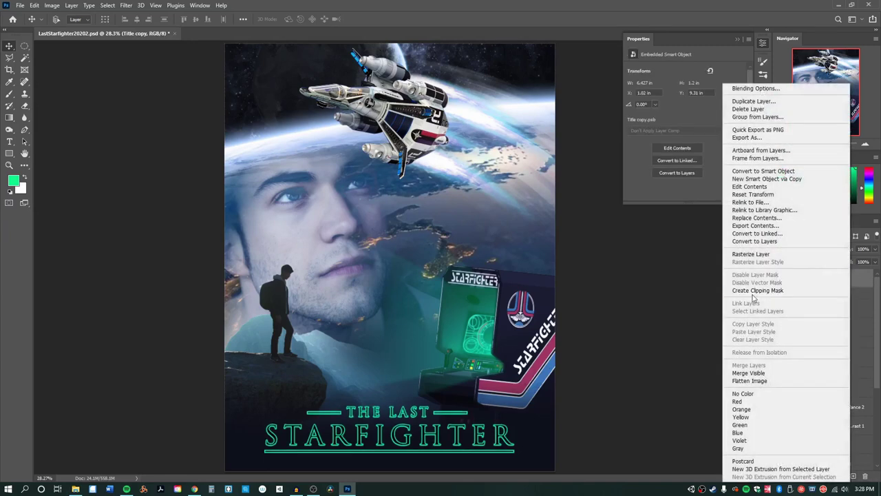
left_click(758, 255)
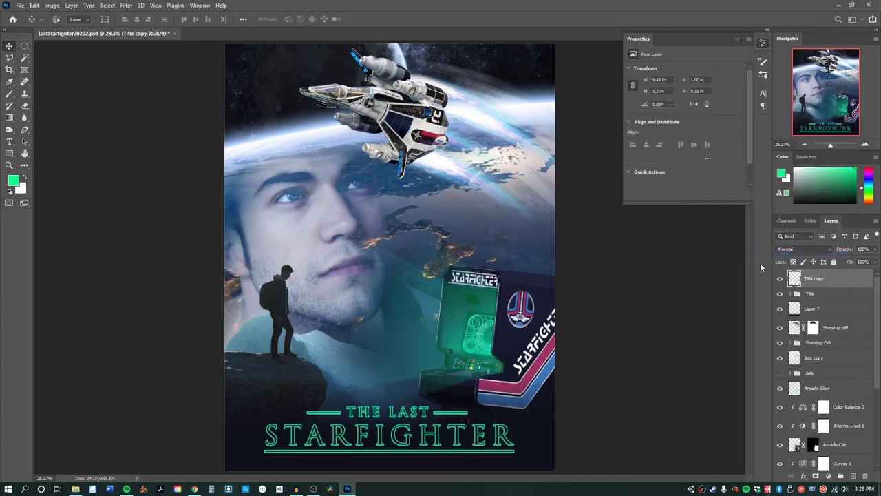
Step: Apply a Motion Blur to the Title copy layer with a 90° angle and a distance of 596 pixels
left_click(157, 6)
mouse_move(127, 6)
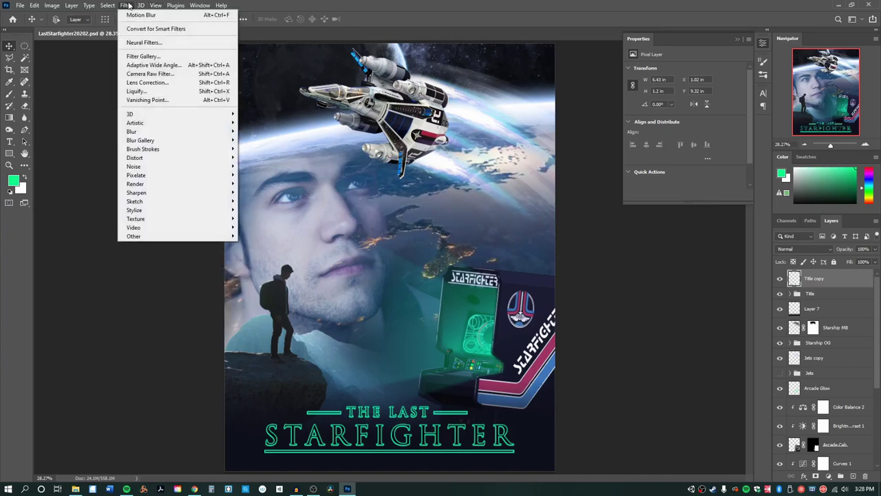
mouse_move(135, 131)
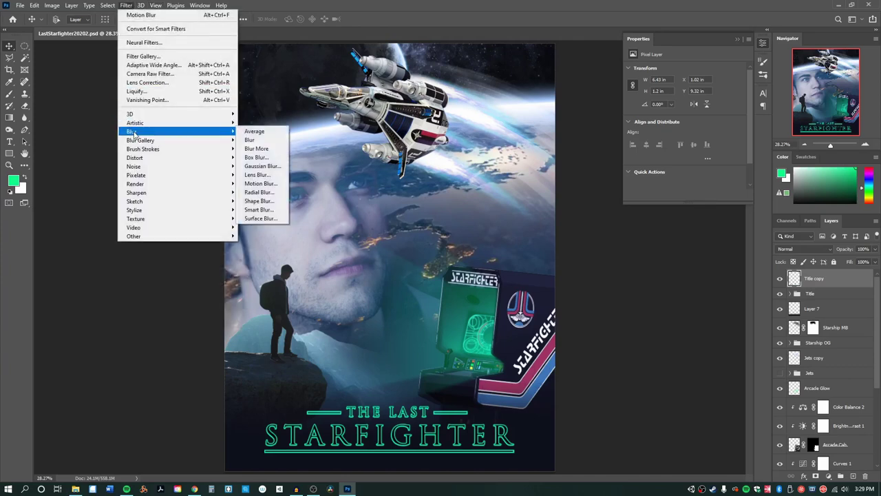
left_click(262, 183)
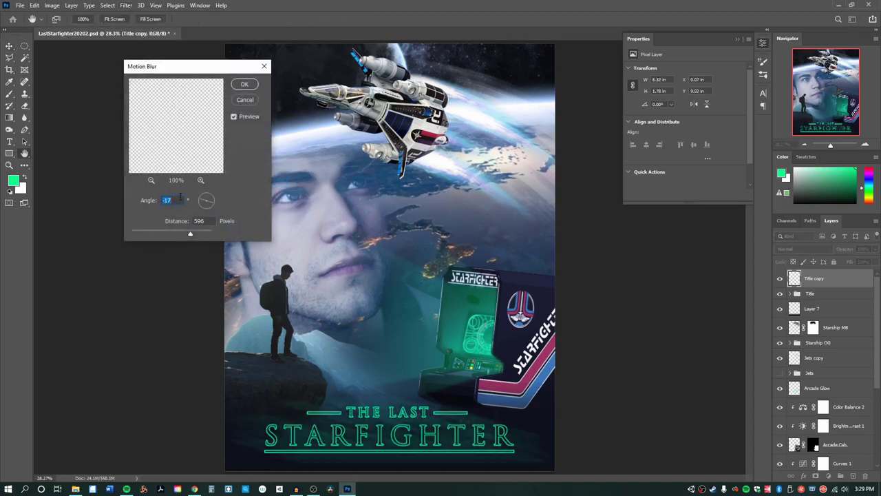
type("90")
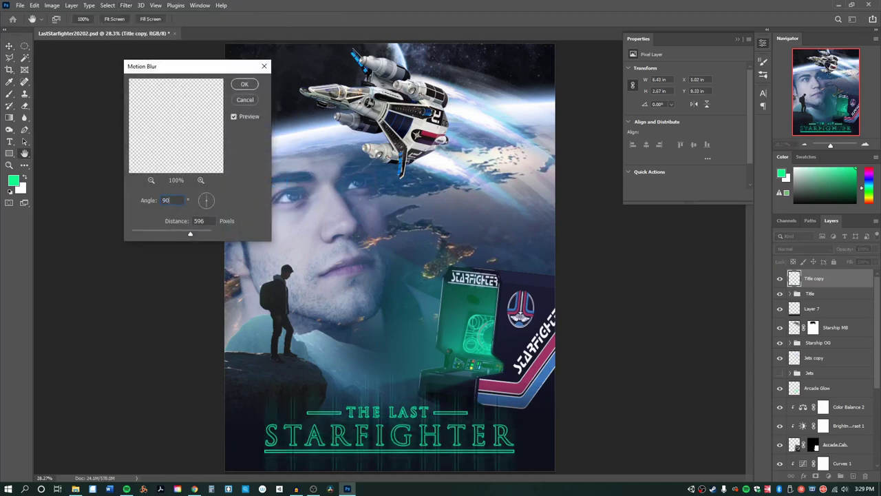
key("Return")
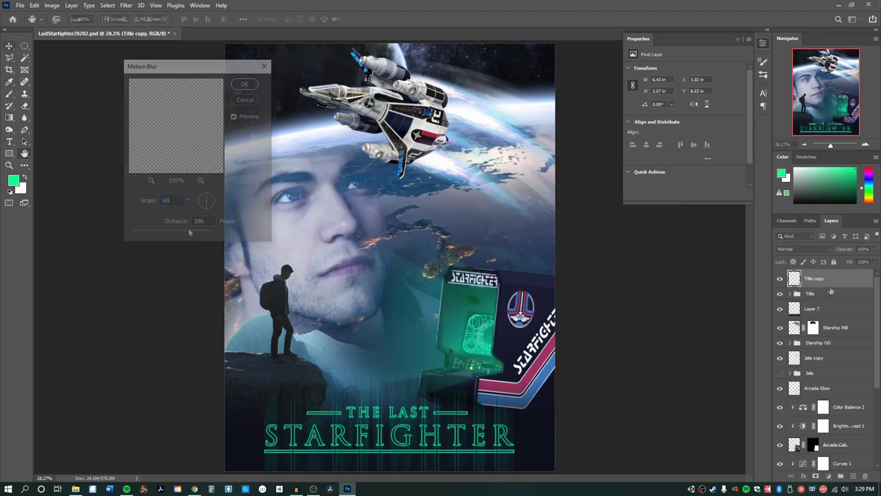
Step: Duplicate the blurred Title copy, combine both copies into one smart object and place it beneath the Title group
left_click_drag(851, 408, 855, 476)
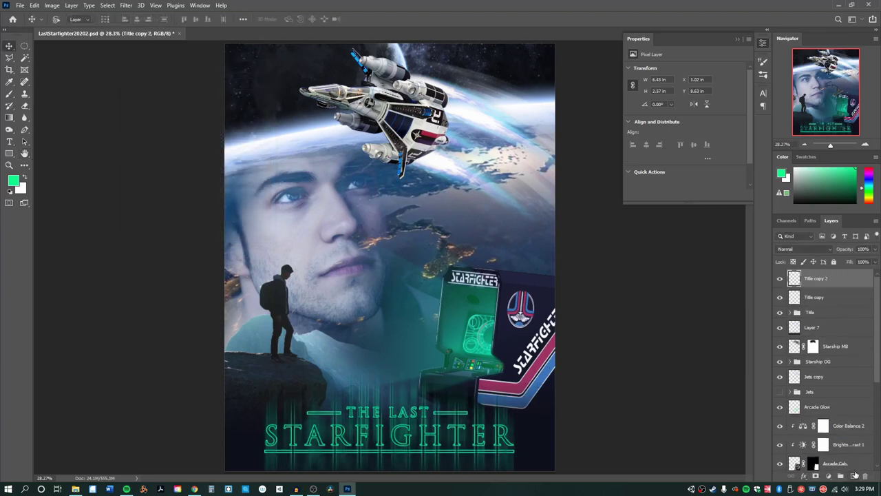
left_click(847, 301, "ctrl")
right_click(850, 289)
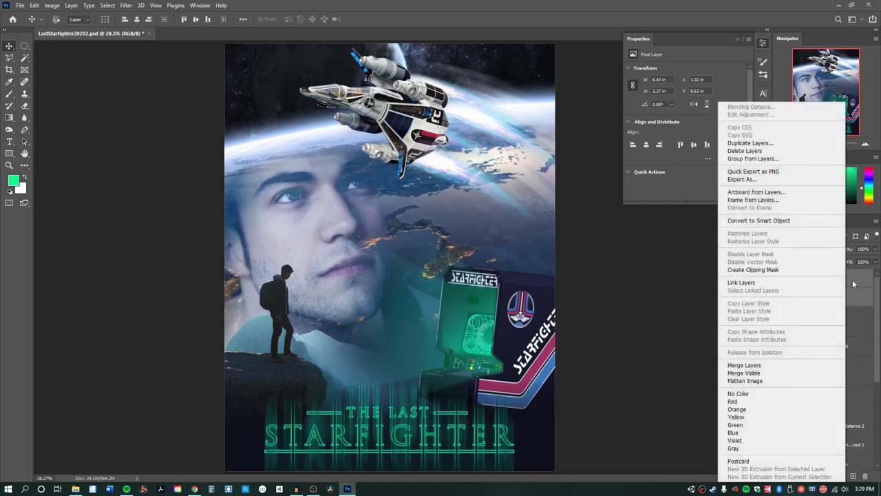
left_click(758, 221)
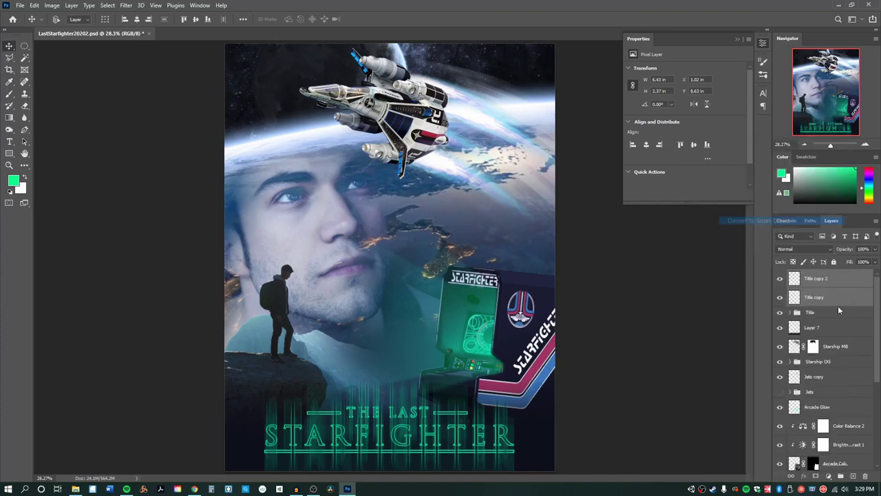
left_click_drag(838, 279, 839, 301)
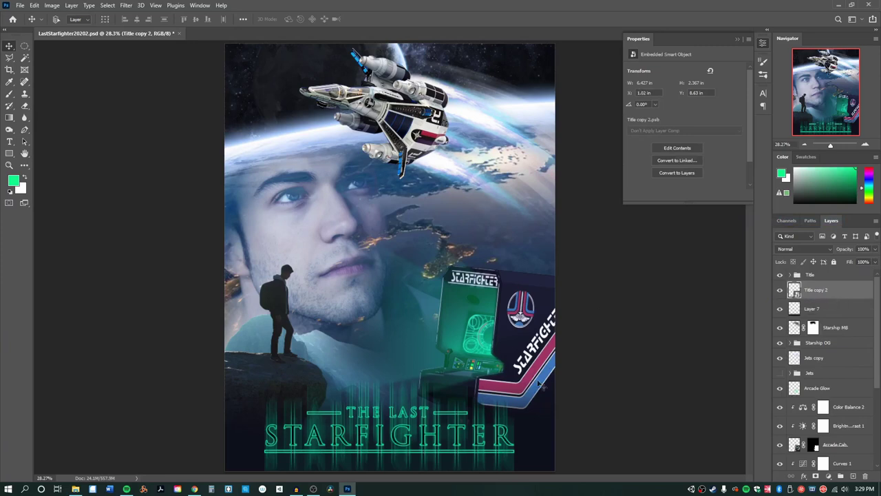
Step: Move the Title group slightly upward on the poster so the blurred light streaks hang below the lettering
left_click(833, 275)
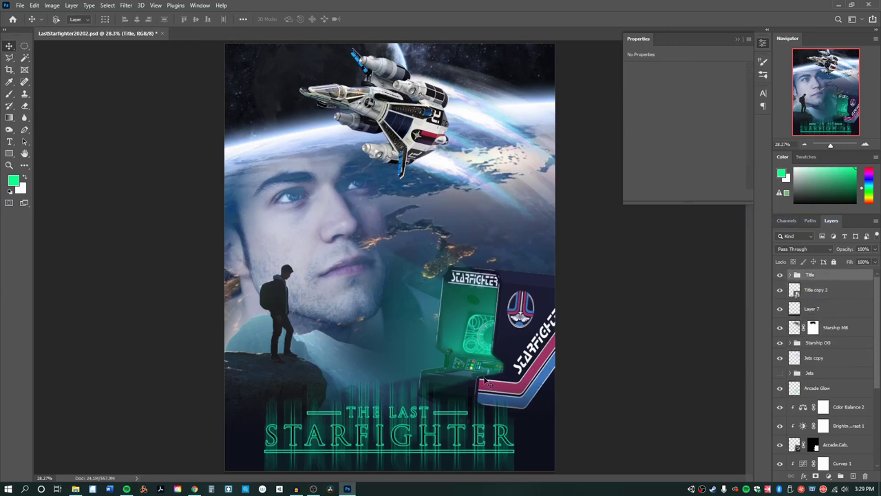
left_click_drag(451, 431, 447, 406)
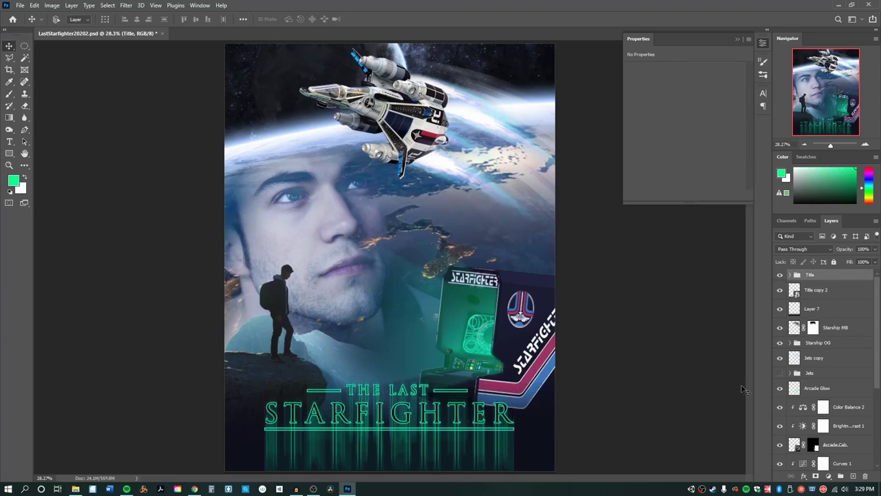
key("shift+Up")
key("shift+Up")
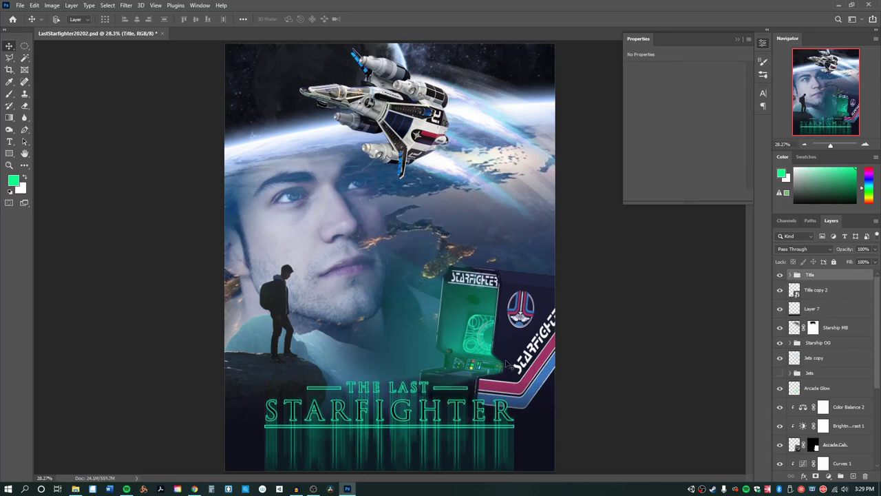
Step: Set the blurred Title copy 2 layer to Linear Dodge (Add) blending at 76% opacity
left_click(854, 296)
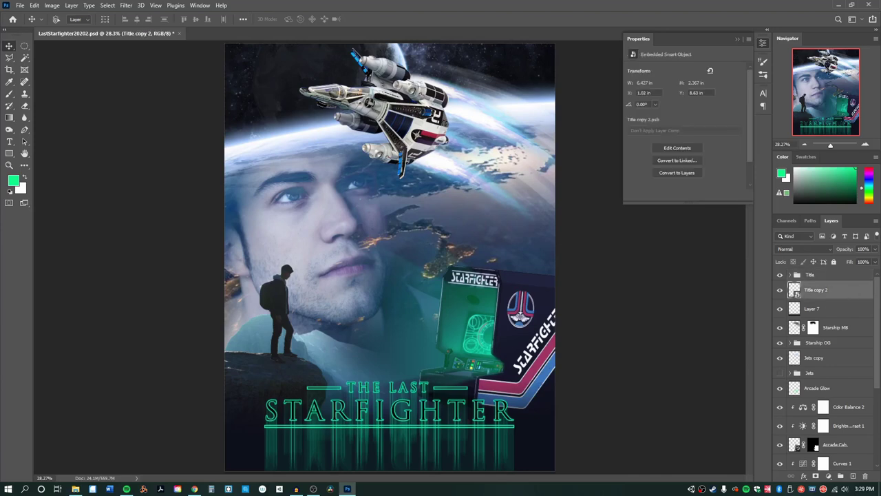
left_click(832, 250)
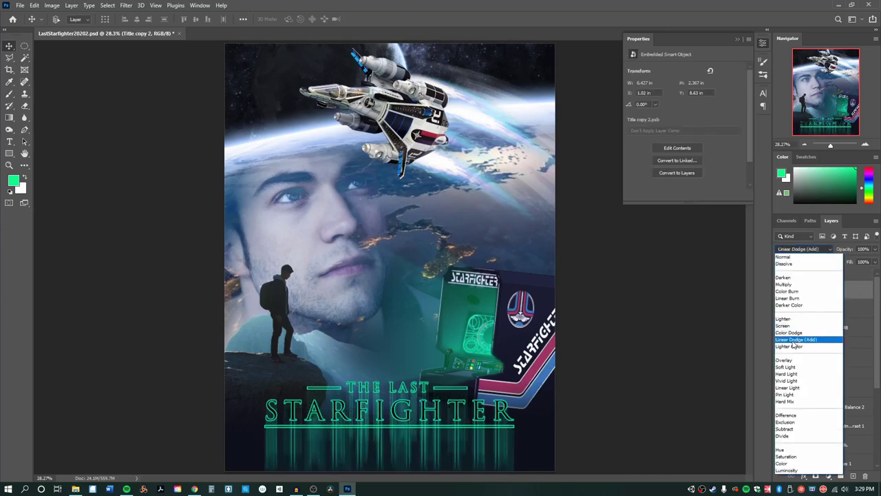
left_click(796, 341)
left_click(873, 250)
left_click_drag(874, 261, 870, 262)
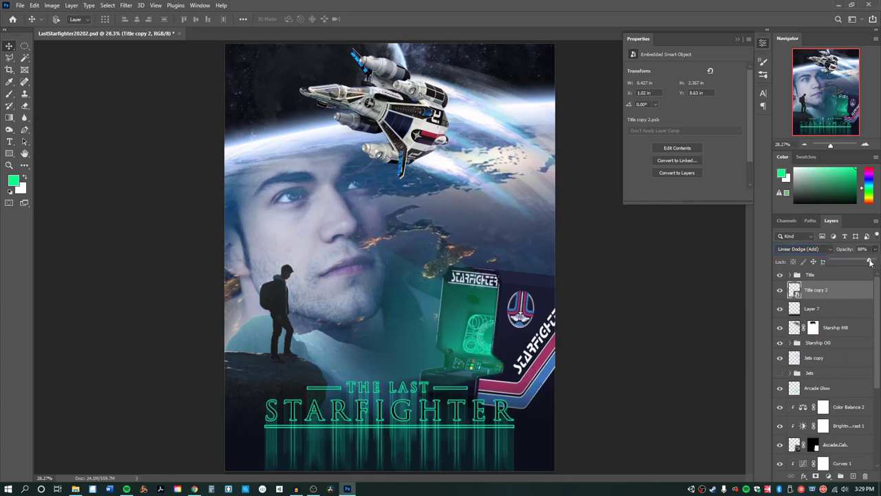
left_click(665, 338)
left_click(877, 250)
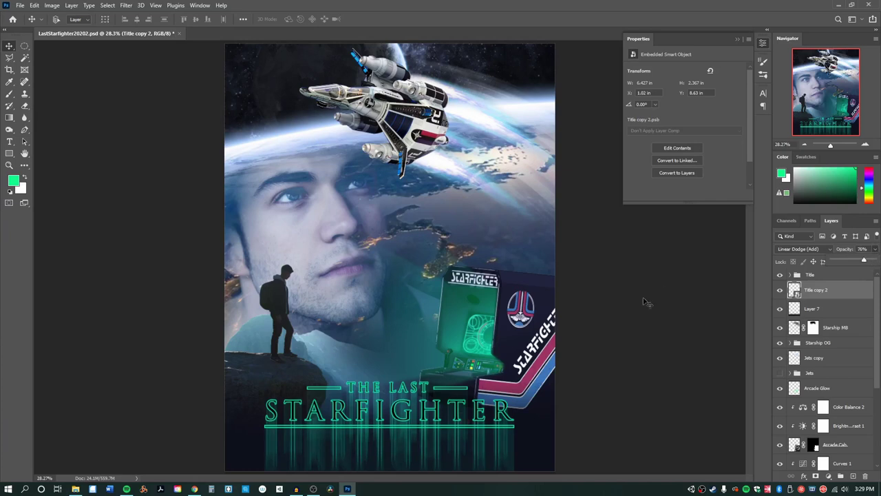
left_click(671, 306)
Step: Draw an unfilled rectangle about 2547 × 3294 px around the whole poster above Layer 7, with a black 37.43 px stroke
left_click(832, 315)
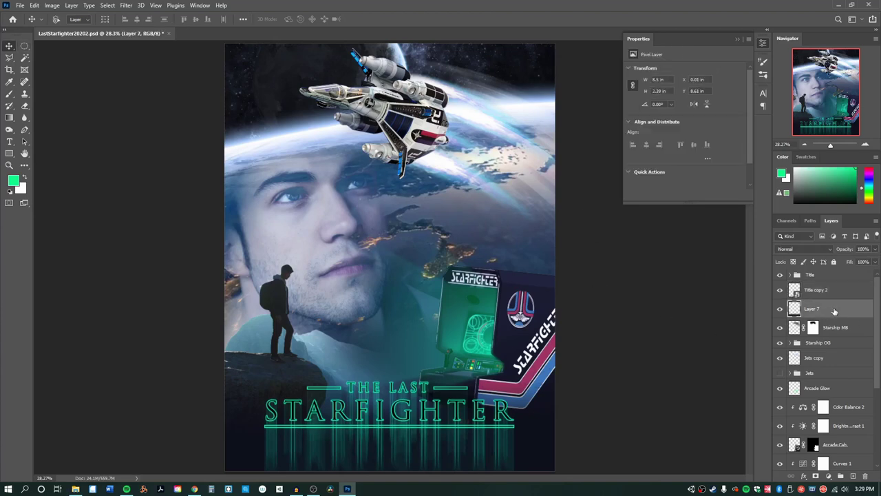
left_click(10, 153)
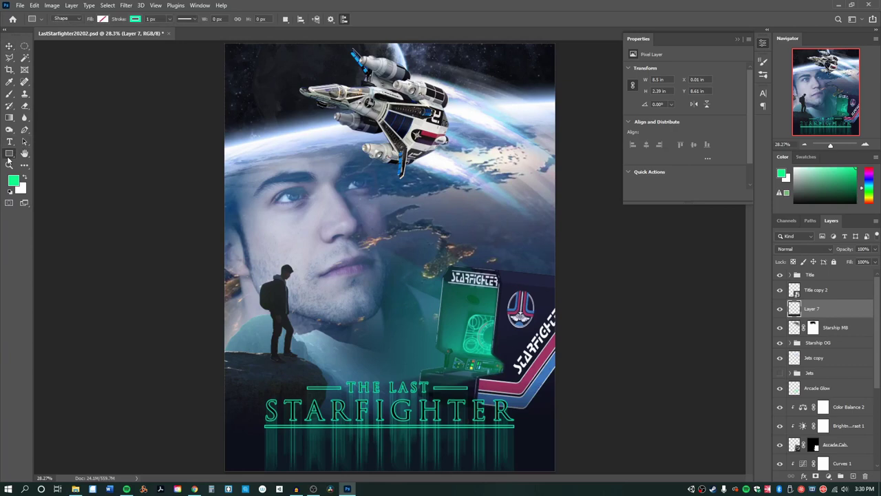
left_click(135, 19)
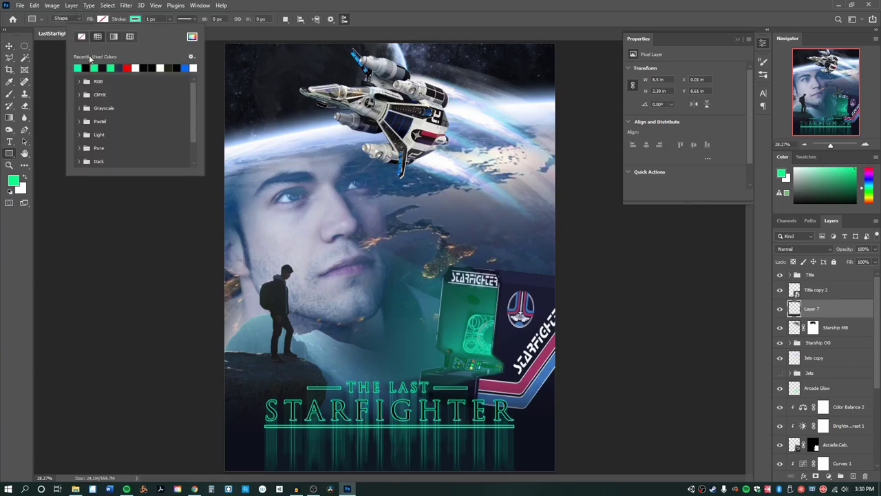
left_click(171, 19)
left_click_drag(171, 29, 176, 29)
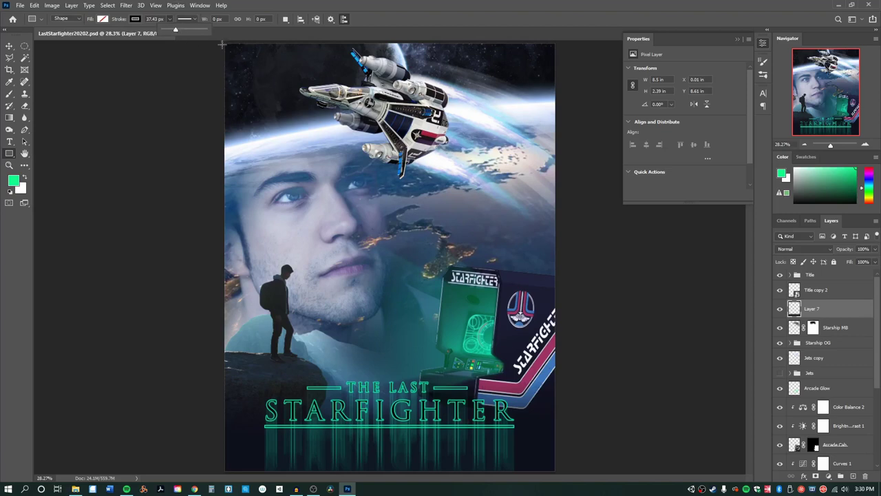
left_click_drag(225, 44, 555, 470)
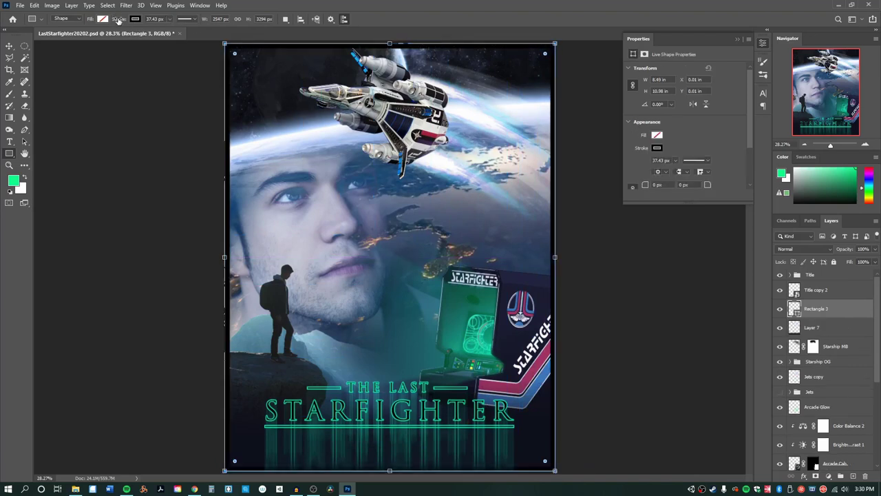
Step: Widen the border rectangle's stroke to 230.77 px with center alignment and move Rectangle 3 to the top of the layer stack
left_click(170, 18)
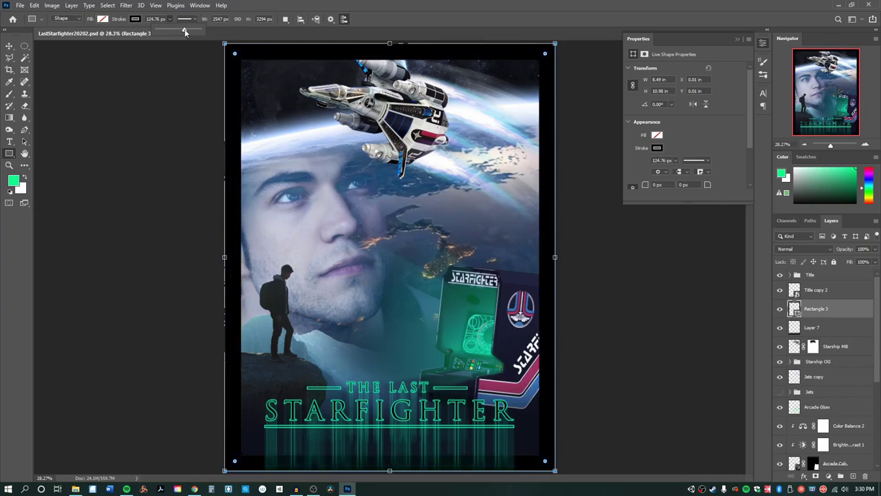
left_click_drag(184, 32, 174, 31)
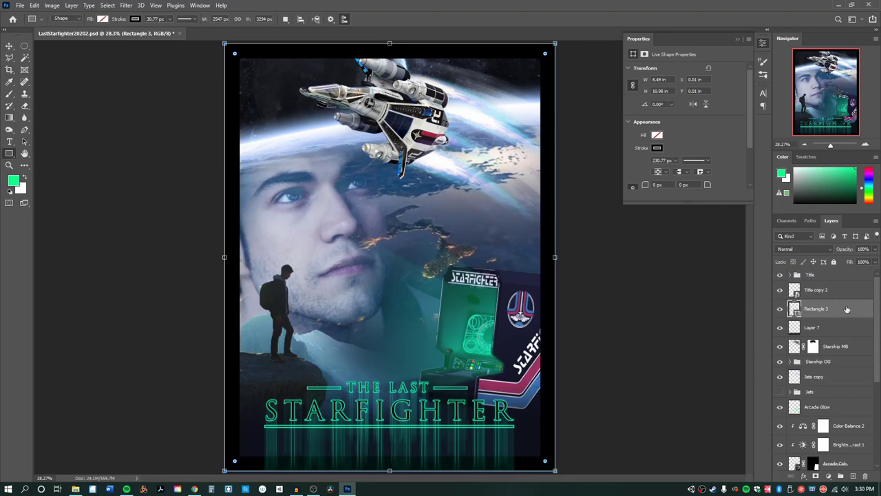
left_click_drag(848, 309, 837, 274)
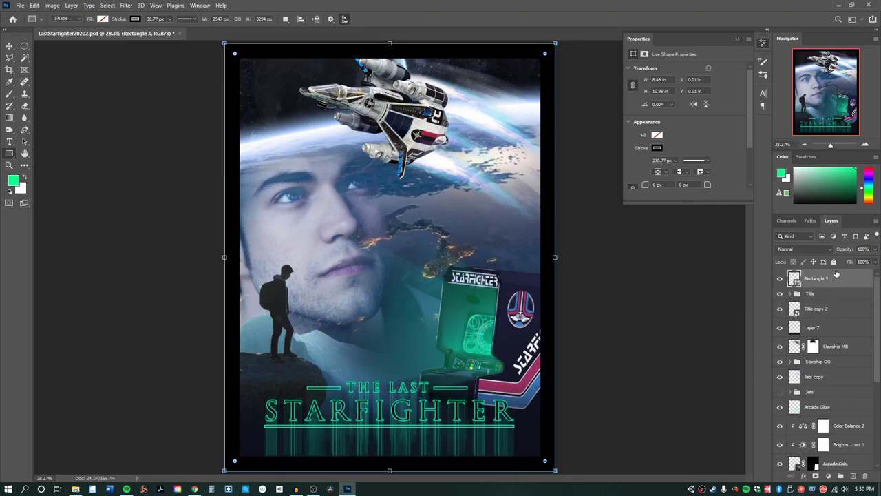
left_click(488, 190)
left_click(325, 144)
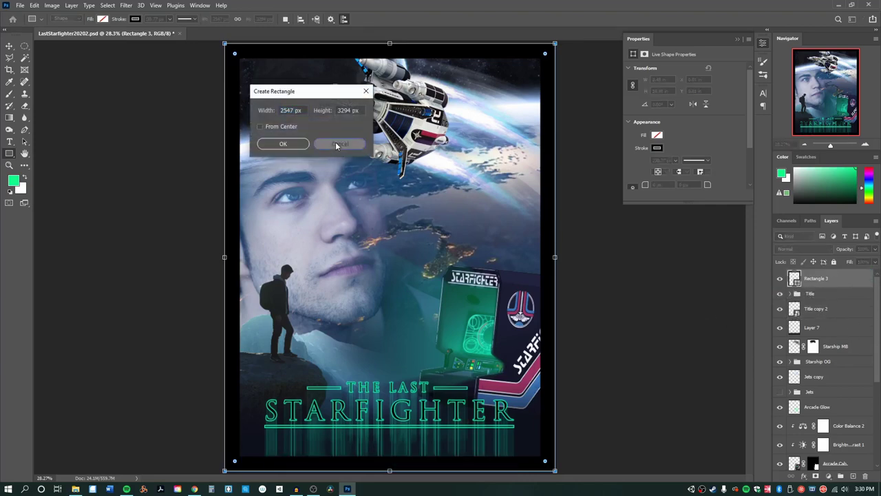
Step: Move the Starship OG group, Jets copy layer and Jets group together above the border rectangle
left_click(839, 363)
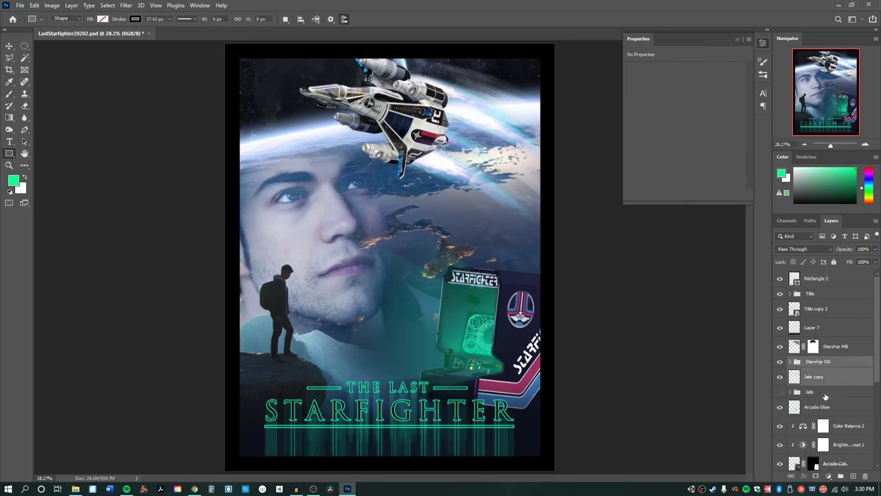
left_click(825, 397, "shift")
left_click_drag(840, 363, 837, 274)
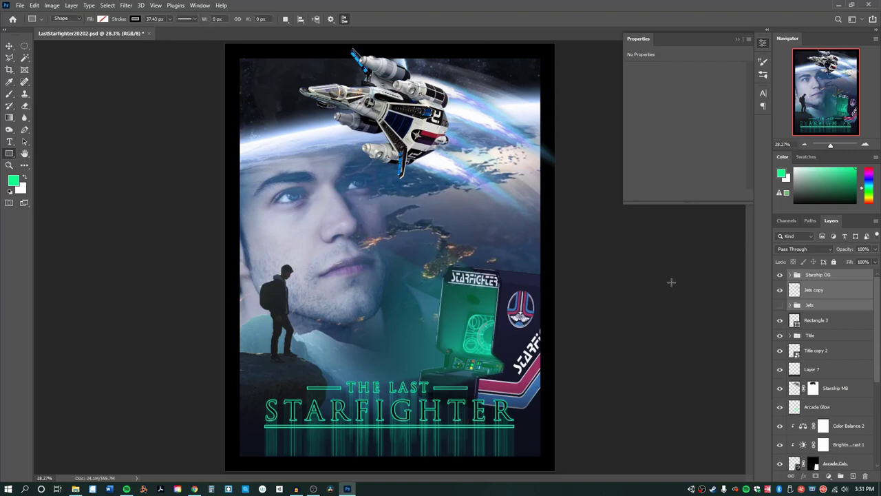
Step: Move the Jets copy layer and Jets group back beneath Rectangle 3, leaving only Starship OG over the border
left_click(836, 292)
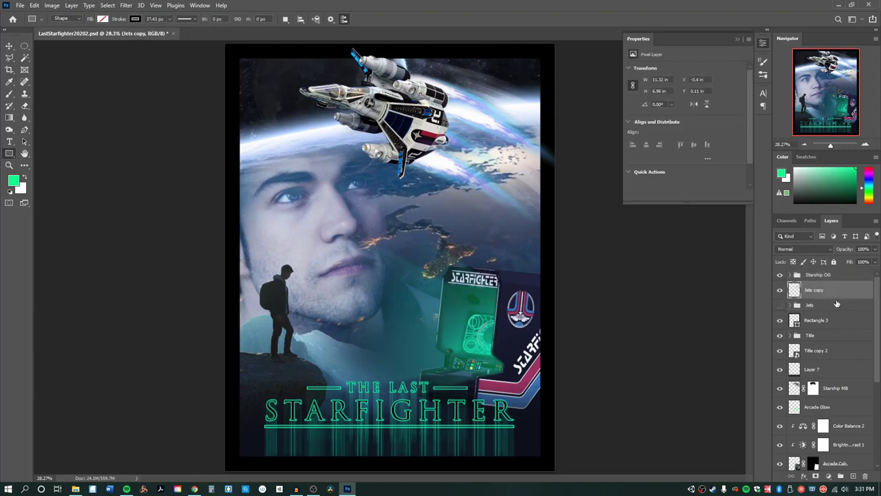
left_click(840, 305, "ctrl")
left_click_drag(841, 289, 839, 327)
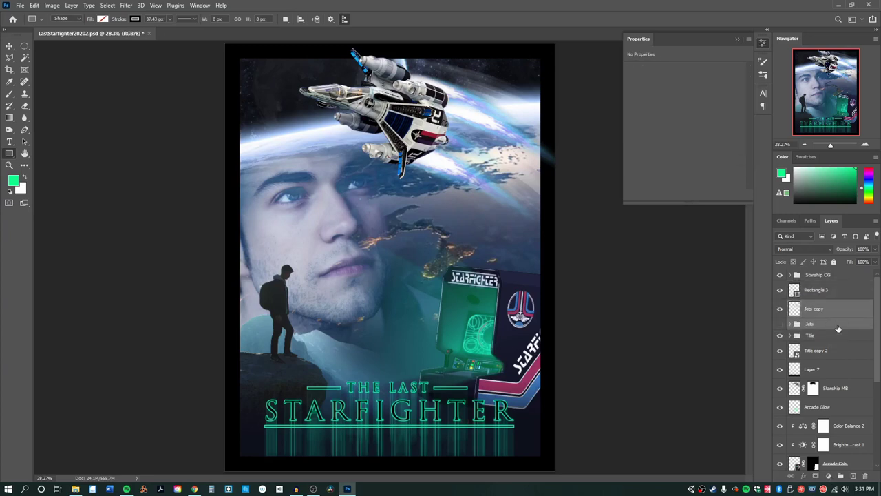
left_click(703, 292)
key("Escape")
scroll(858, 356, "down", 4)
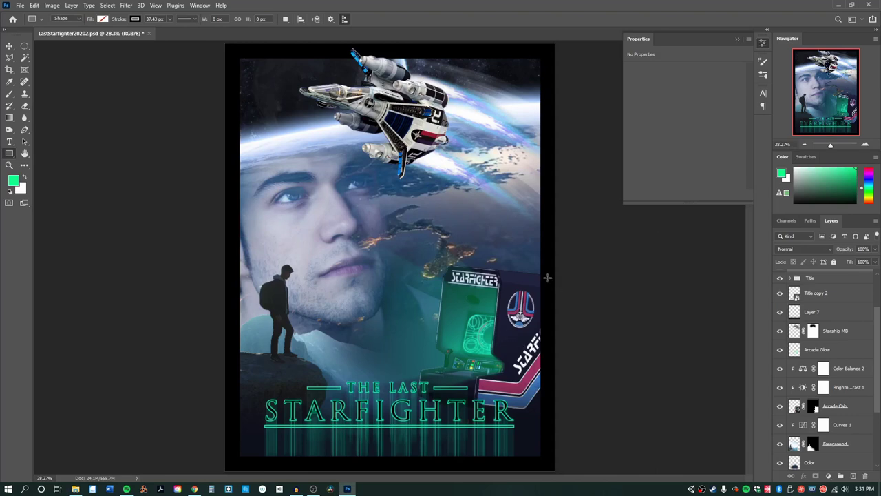
left_click(8, 44)
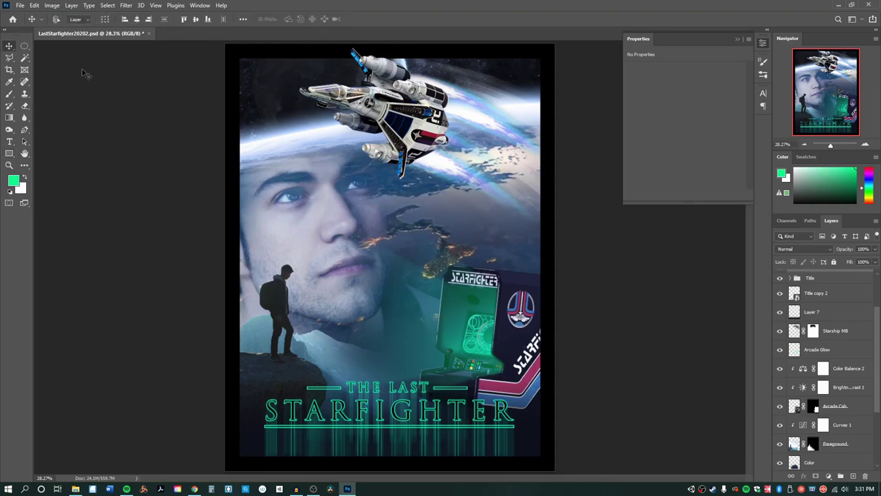